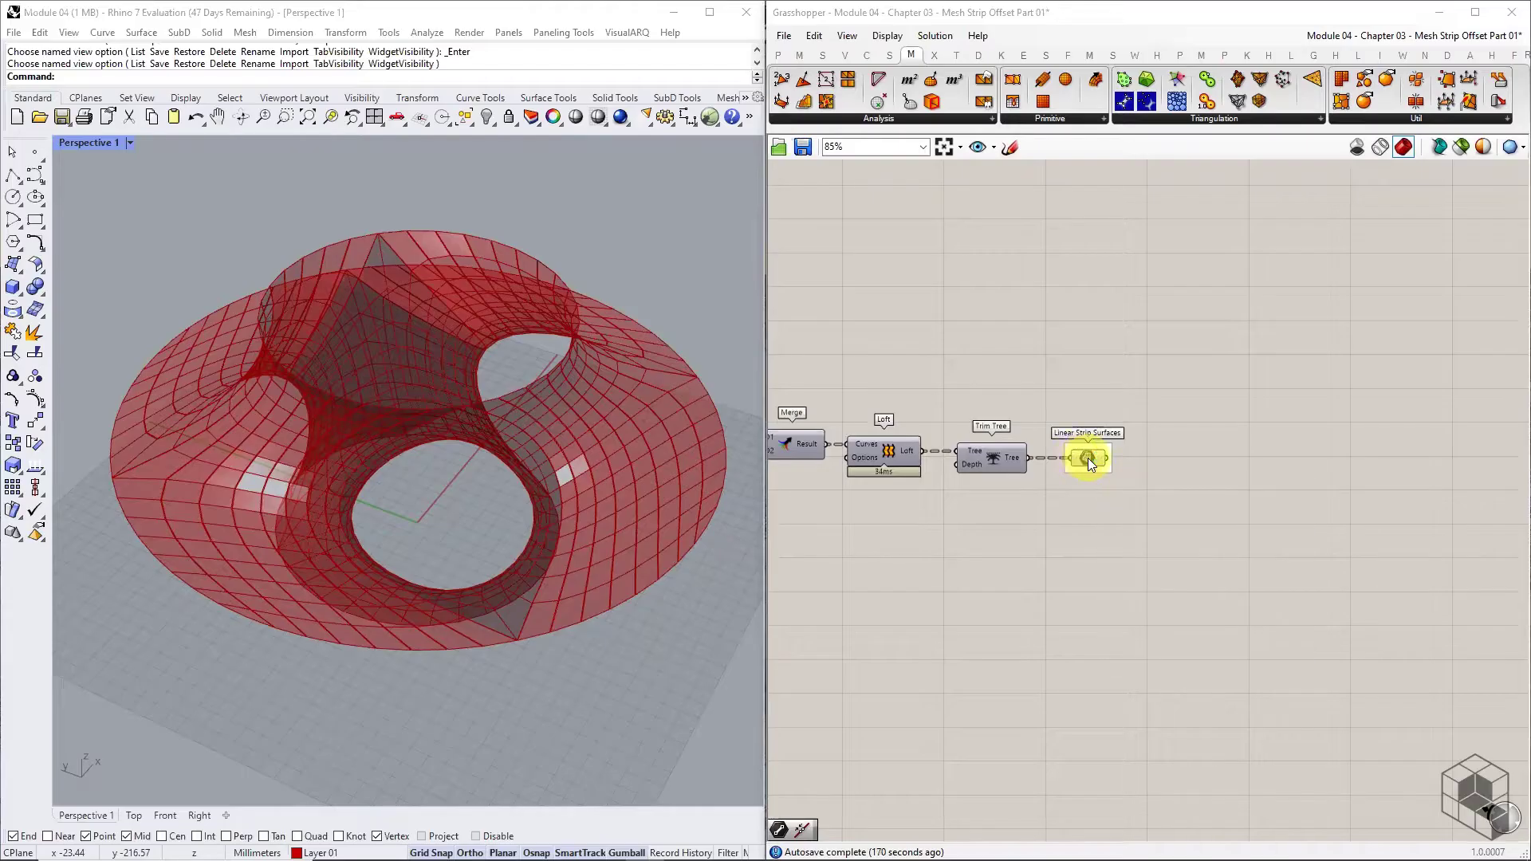
# - Inspect the Linear Strip Surfaces up close in the viewport, and turn off that parameter's preview
pyautogui.click(1084, 458)
pyautogui.scroll(5, 652, 536)
pyautogui.scroll(7, 671, 425)
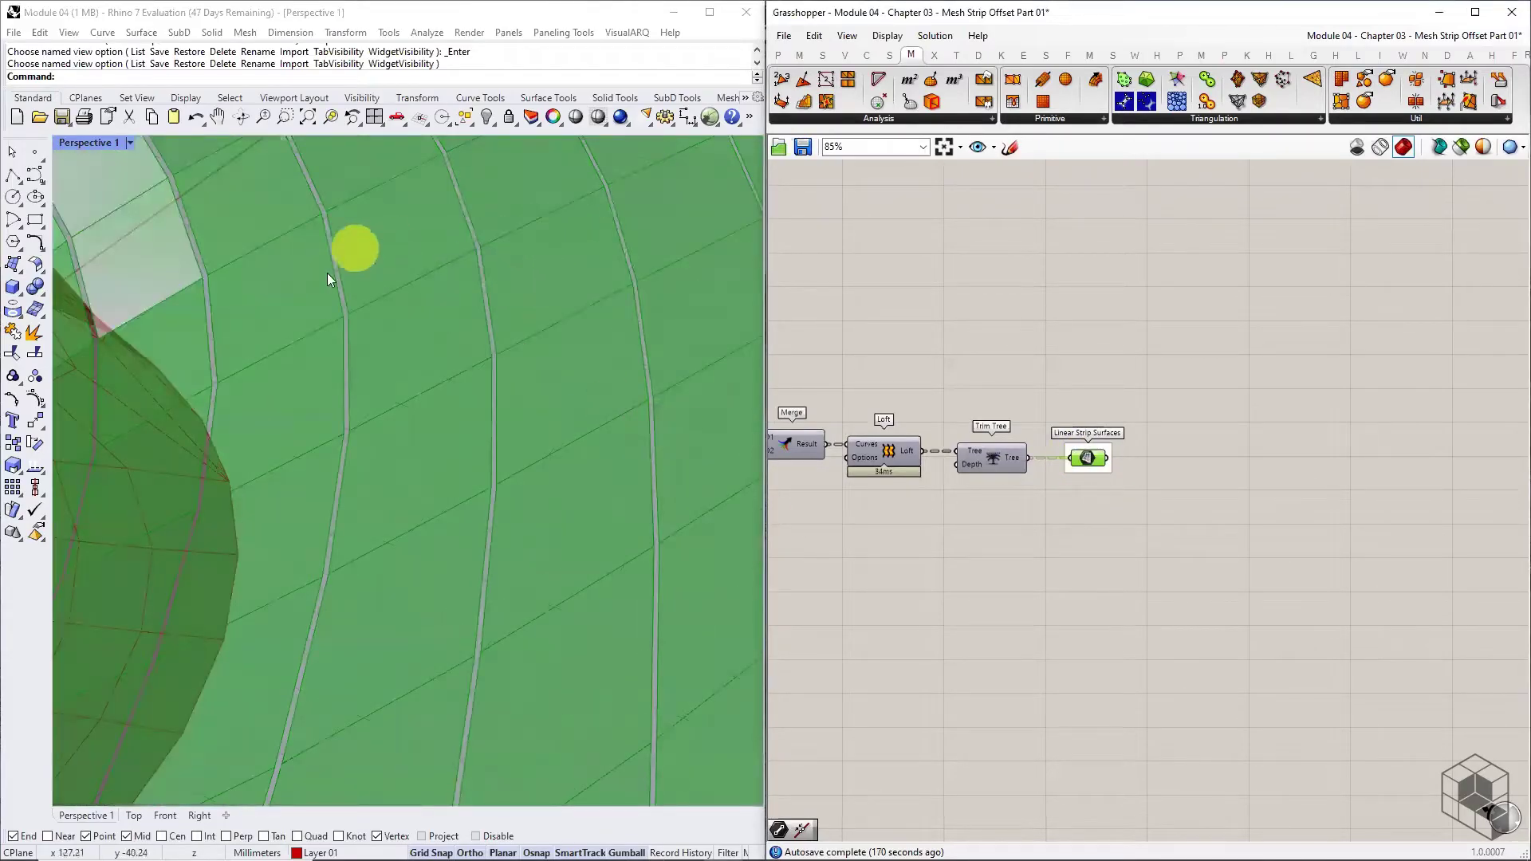
pyautogui.scroll(-7, 503, 488)
pyautogui.scroll(3, 622, 271)
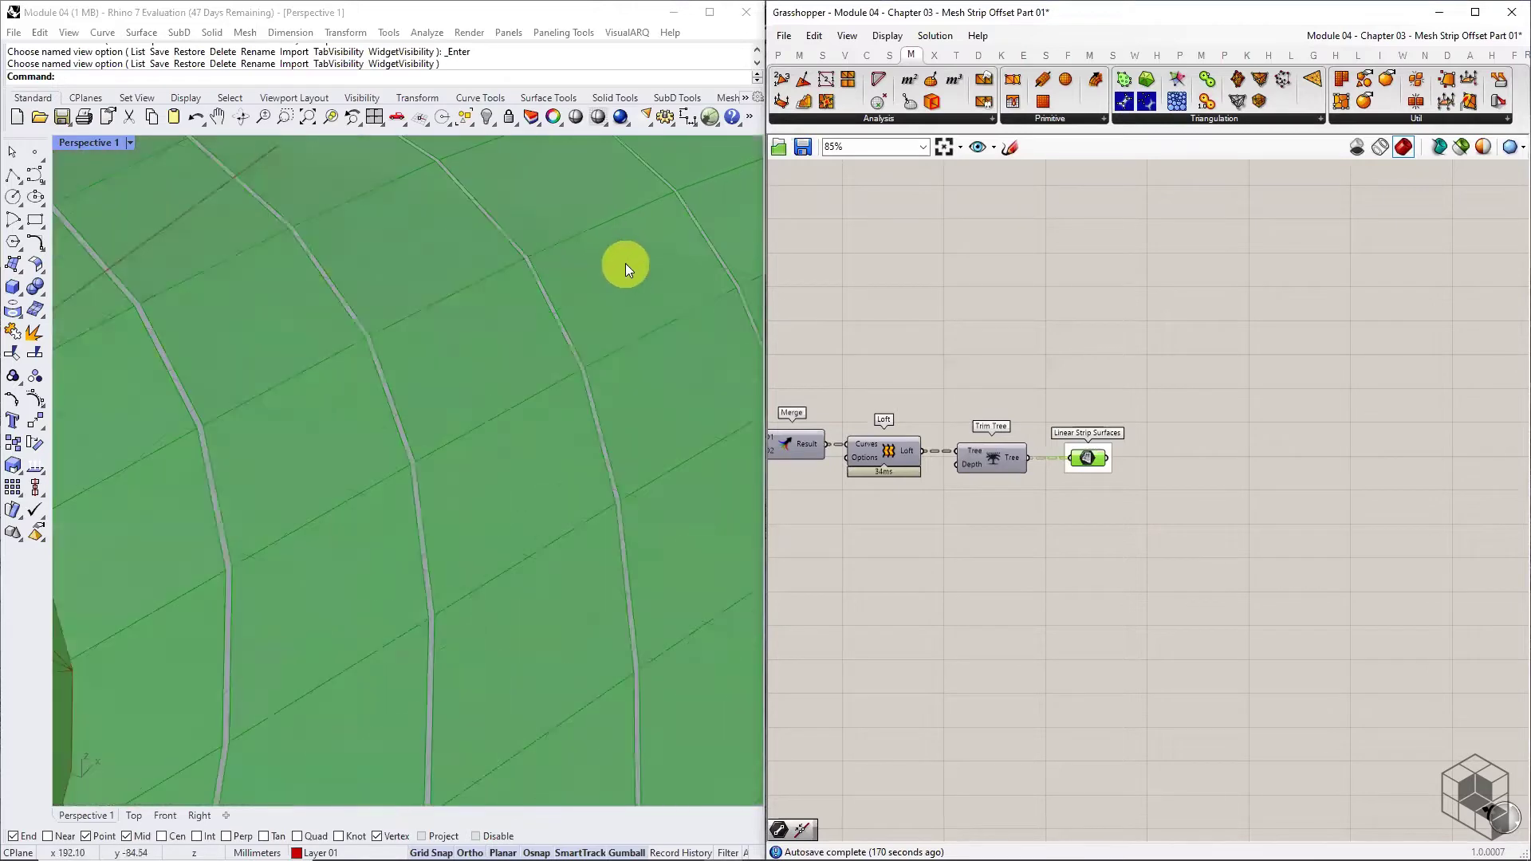
pyautogui.scroll(-4, 625, 263)
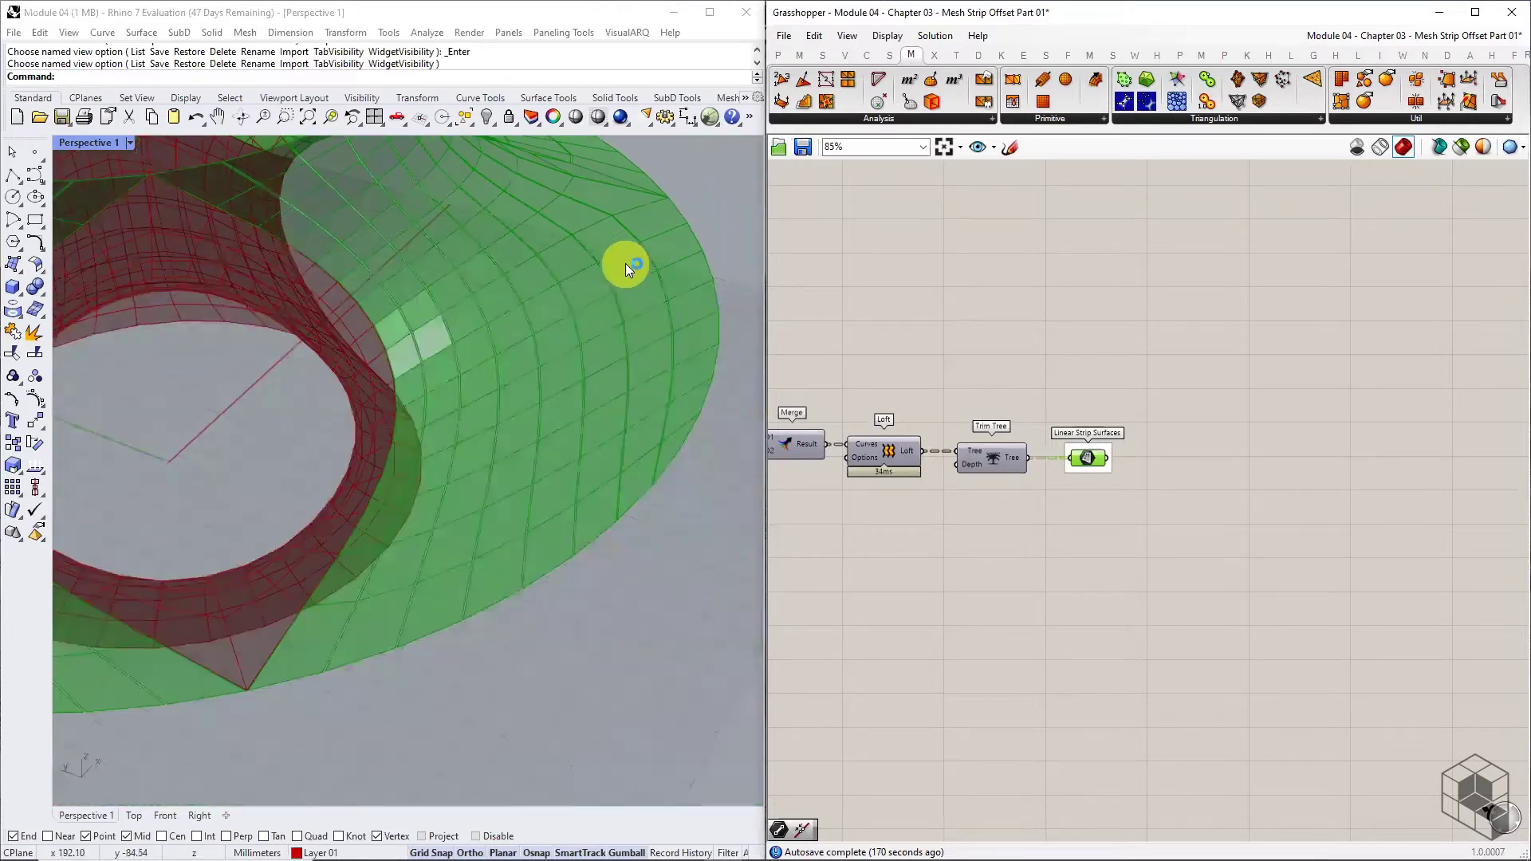
pyautogui.middleClick(1091, 459)
pyautogui.click(1129, 417)
pyautogui.click(1147, 426)
# - Highlight the Loop Strips mesh parameter's geometry and examine it in the viewport from several angles
pyautogui.scroll(-5, 1269, 483)
pyautogui.moveTo(1033, 558); pyautogui.dragTo(1140, 535, button='right')
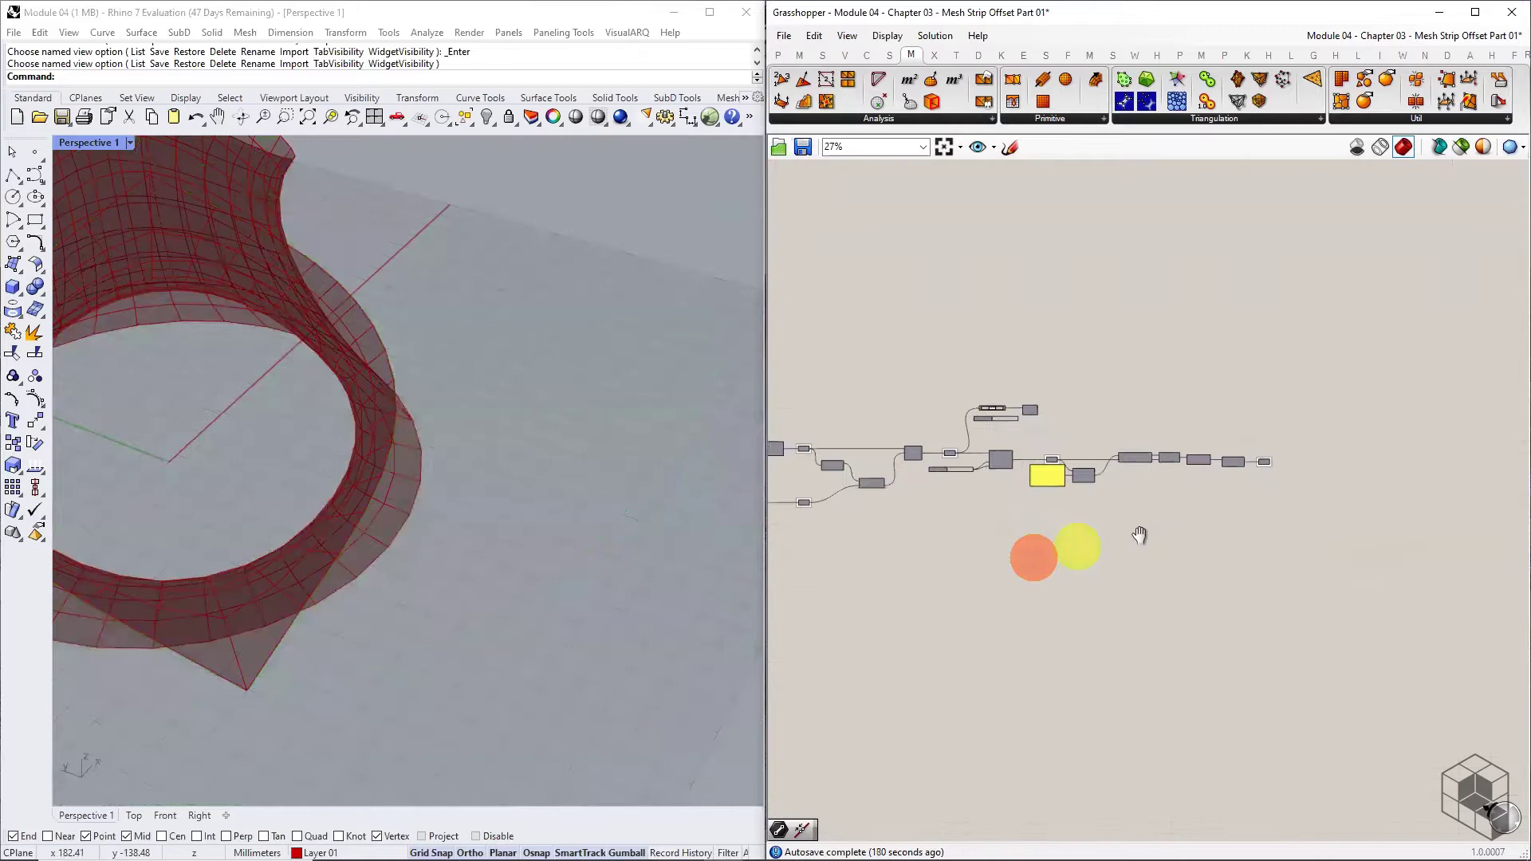
pyautogui.scroll(6, 1056, 483)
pyautogui.click(1059, 480)
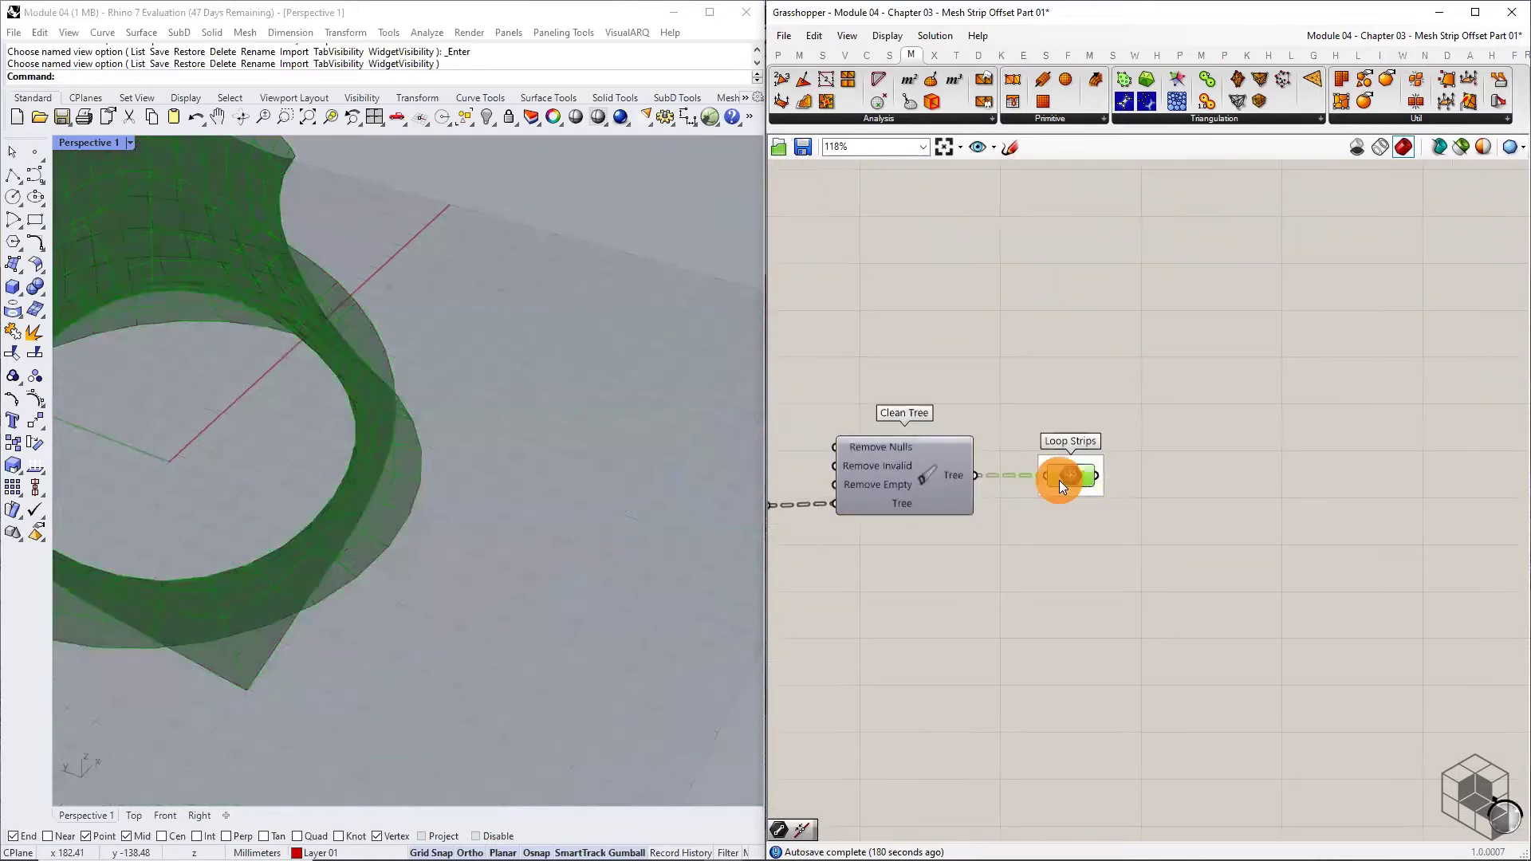
pyautogui.scroll(-6, 632, 500)
pyautogui.moveTo(479, 523); pyautogui.dragTo(576, 491, button='right')
pyautogui.scroll(5, 397, 386)
pyautogui.moveTo(467, 432); pyautogui.dragTo(386, 492, button='right')
pyautogui.scroll(2, 457, 399)
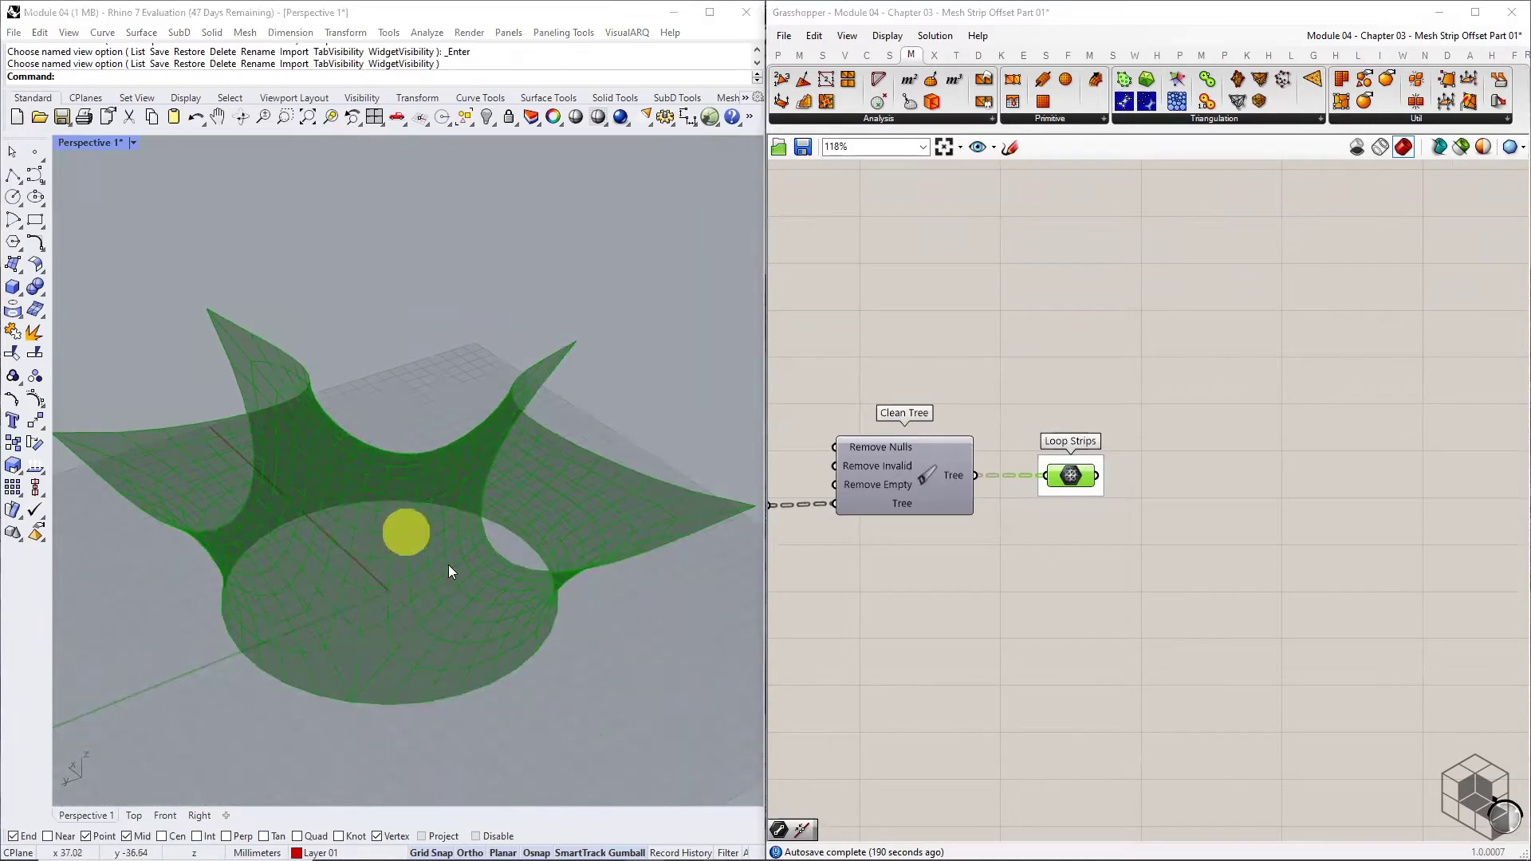
pyautogui.click(678, 702)
pyautogui.click(957, 637)
pyautogui.moveTo(426, 662); pyautogui.dragTo(382, 590, button='right')
# - Compare the Linear Strips and Loop Strips mesh parameters by their highlighted geometry and data tree structure
pyautogui.scroll(-3, 1204, 602)
pyautogui.moveTo(1196, 475); pyautogui.dragTo(1143, 576, button='right')
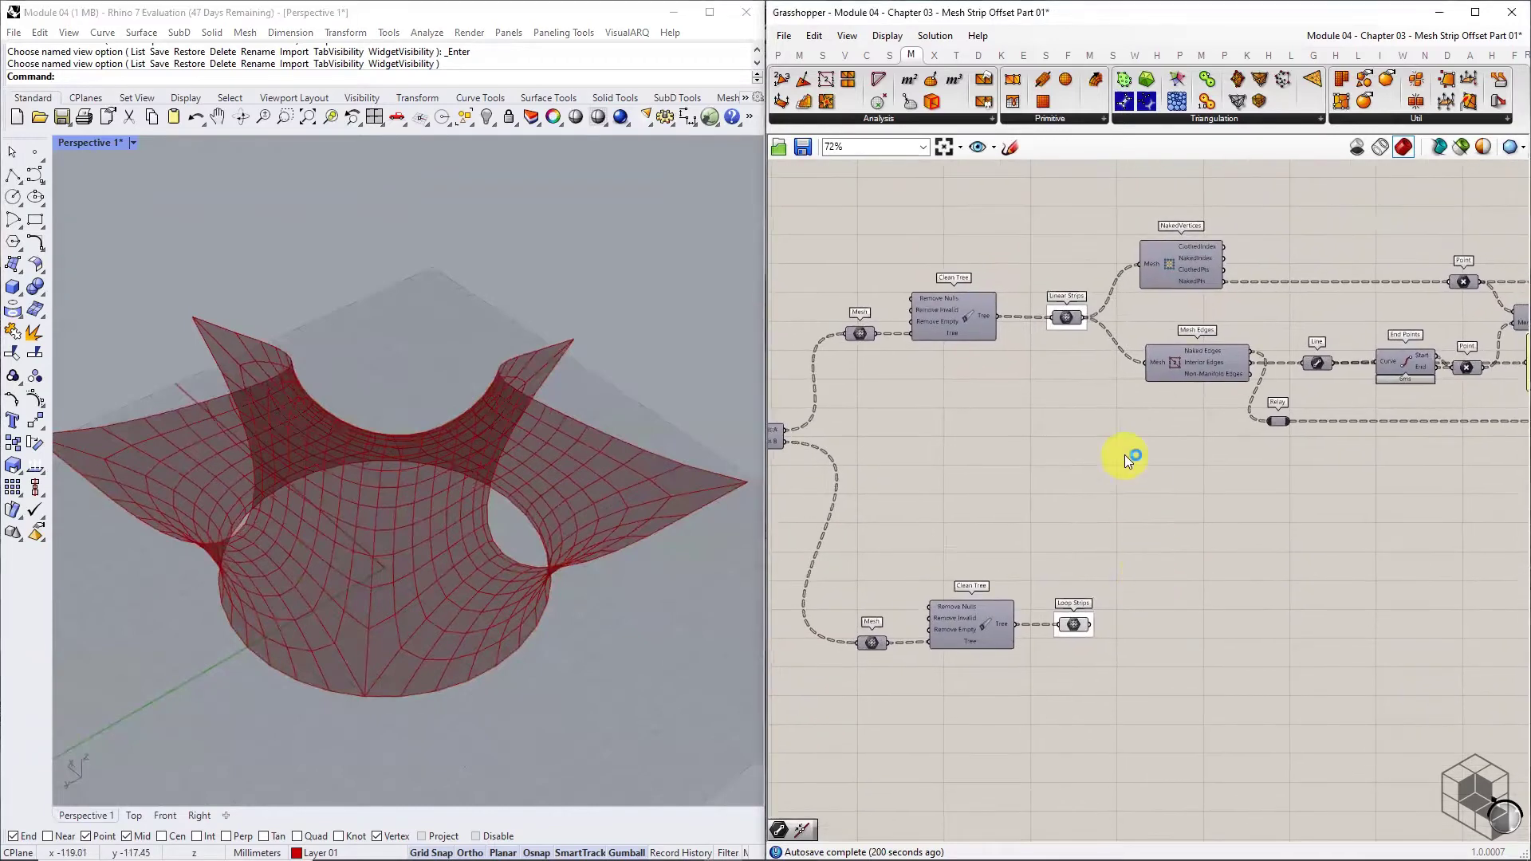
pyautogui.click(1069, 314)
pyautogui.click(1075, 620)
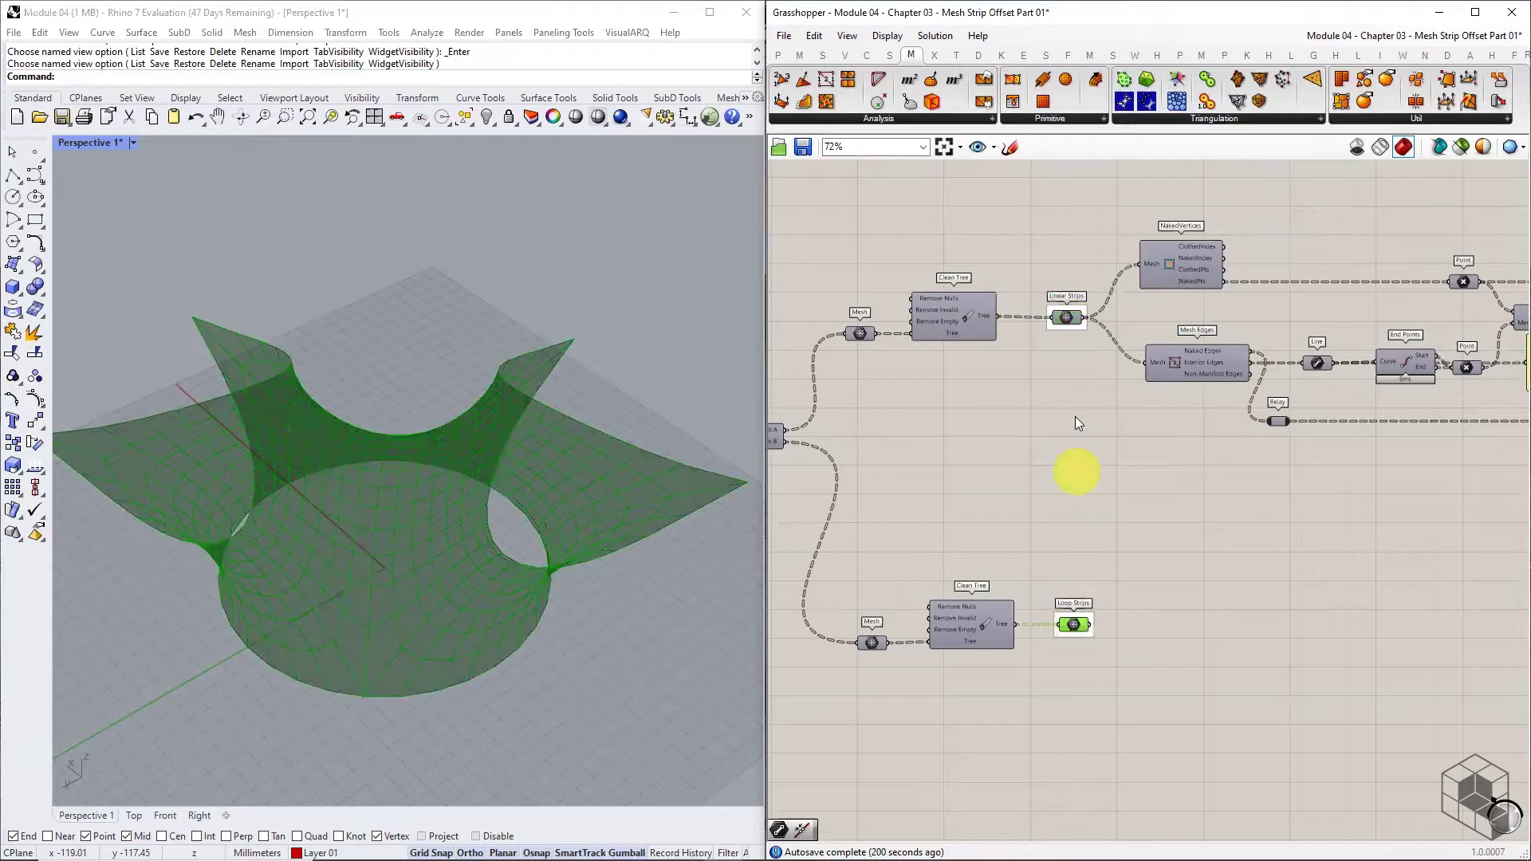
pyautogui.click(1071, 318)
pyautogui.moveTo(1069, 317)
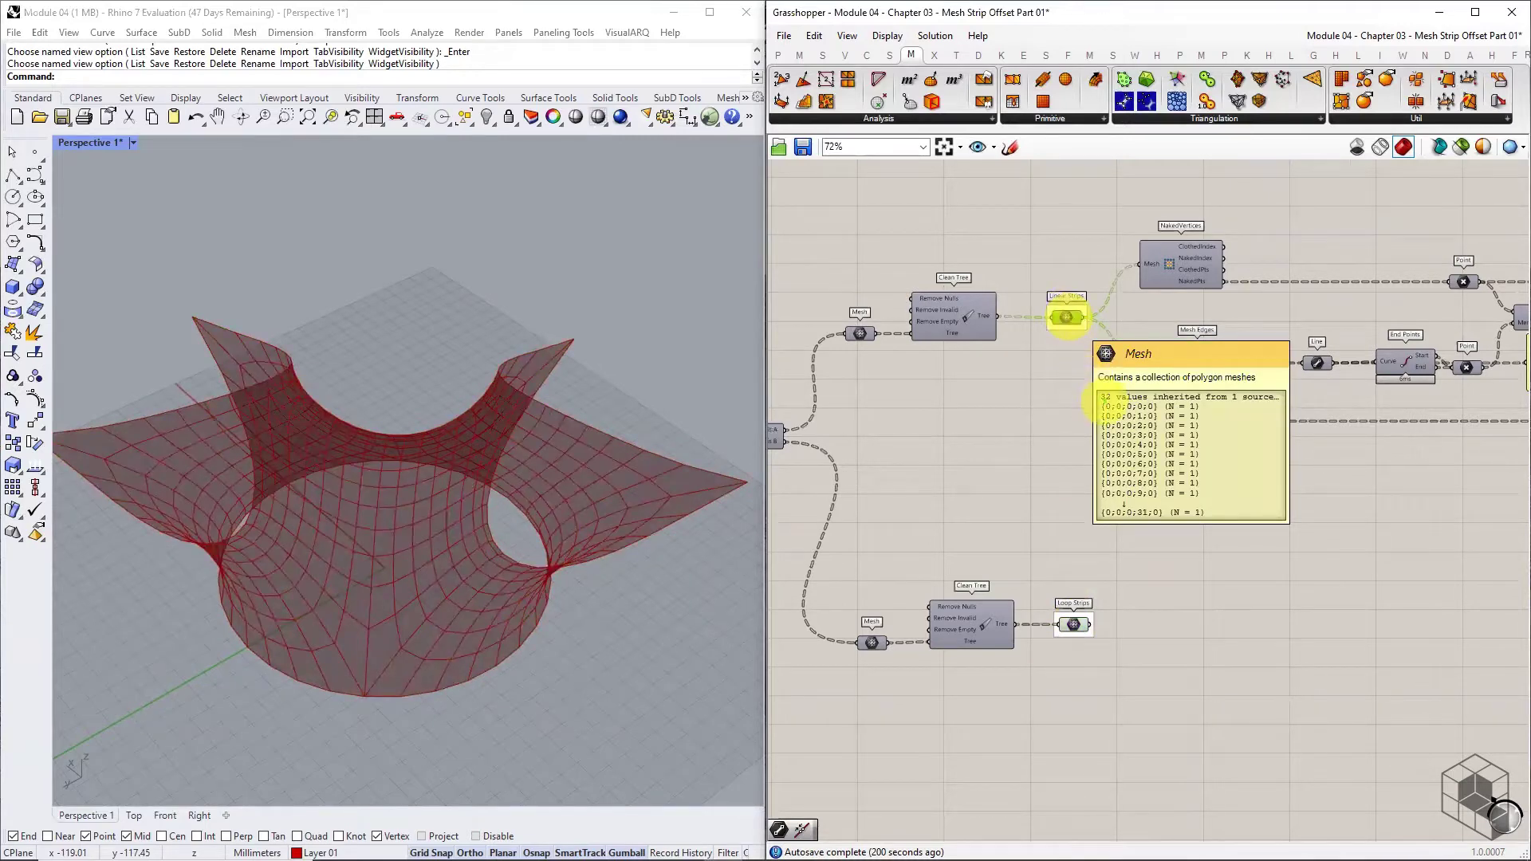
pyautogui.moveTo(1076, 634)
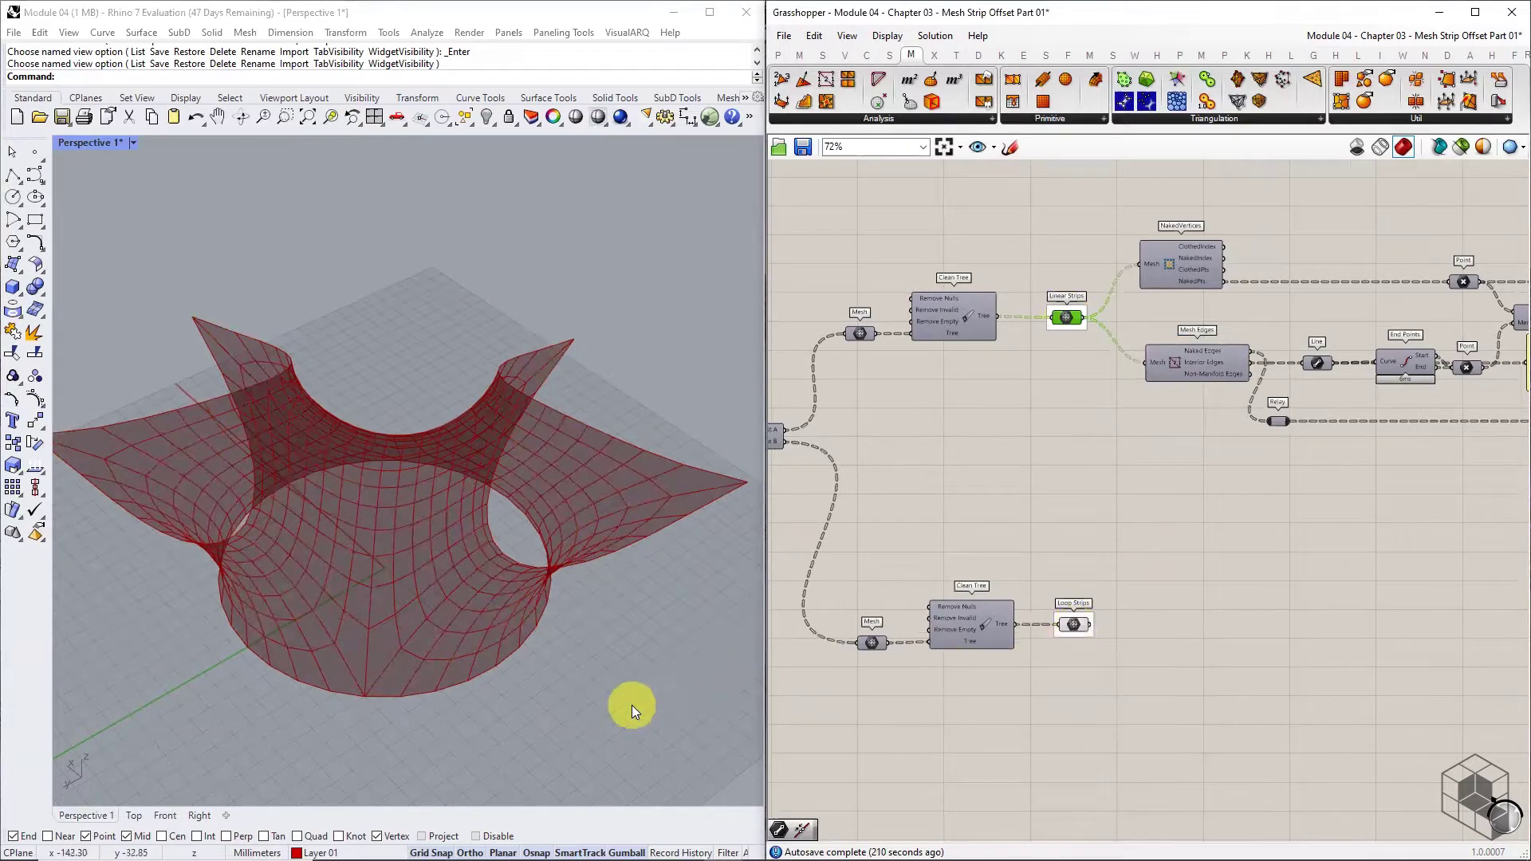
pyautogui.click(1073, 627)
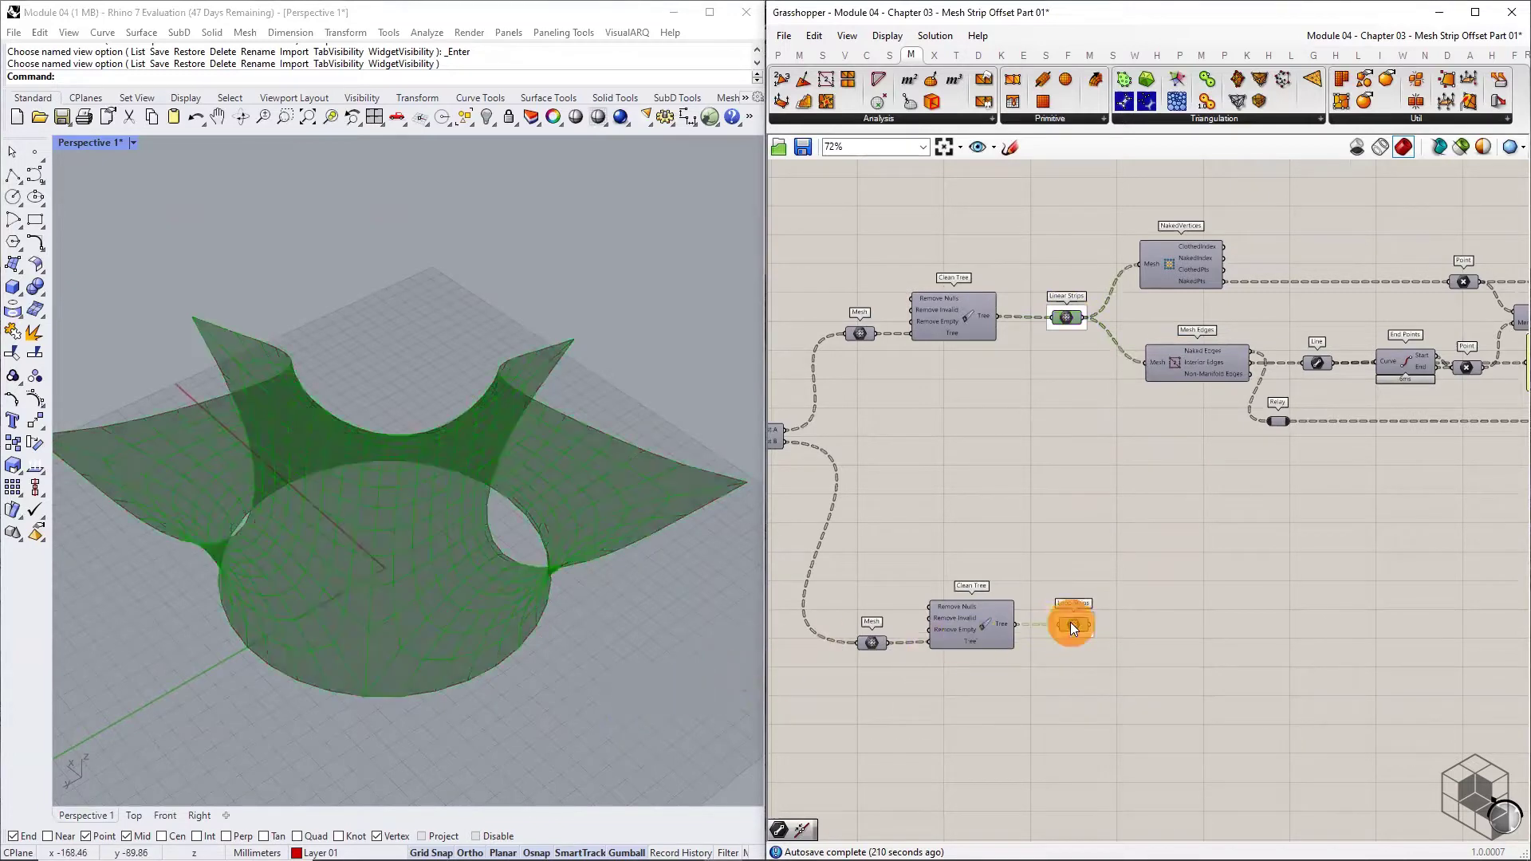
pyautogui.click(917, 692)
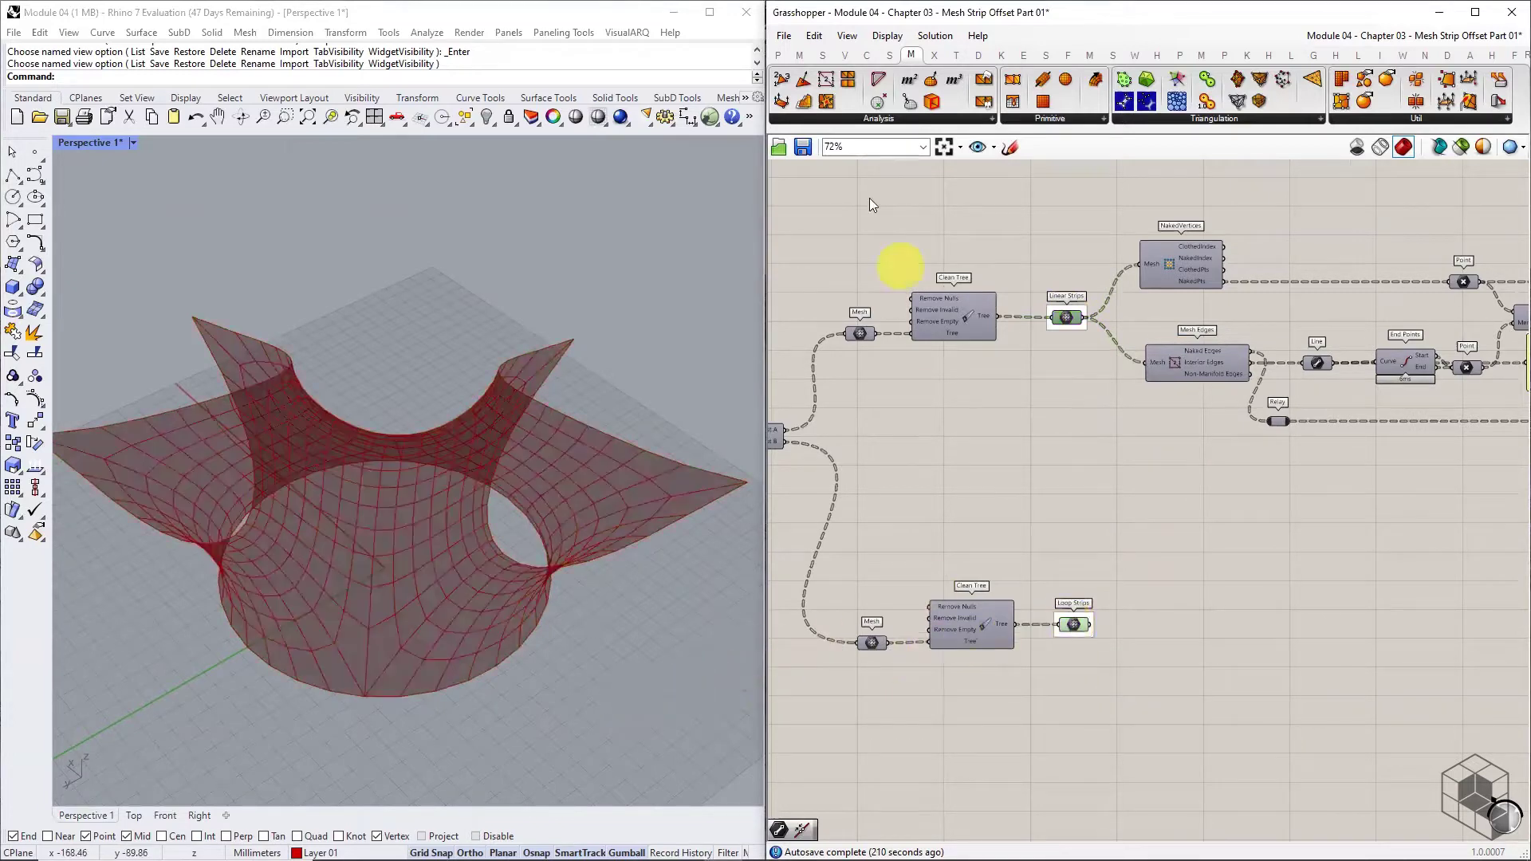
# - Add a Mesh Edges component after Loop Strips and feed it the loop strip meshes
pyautogui.click(799, 55)
pyautogui.click(911, 55)
pyautogui.click(846, 116)
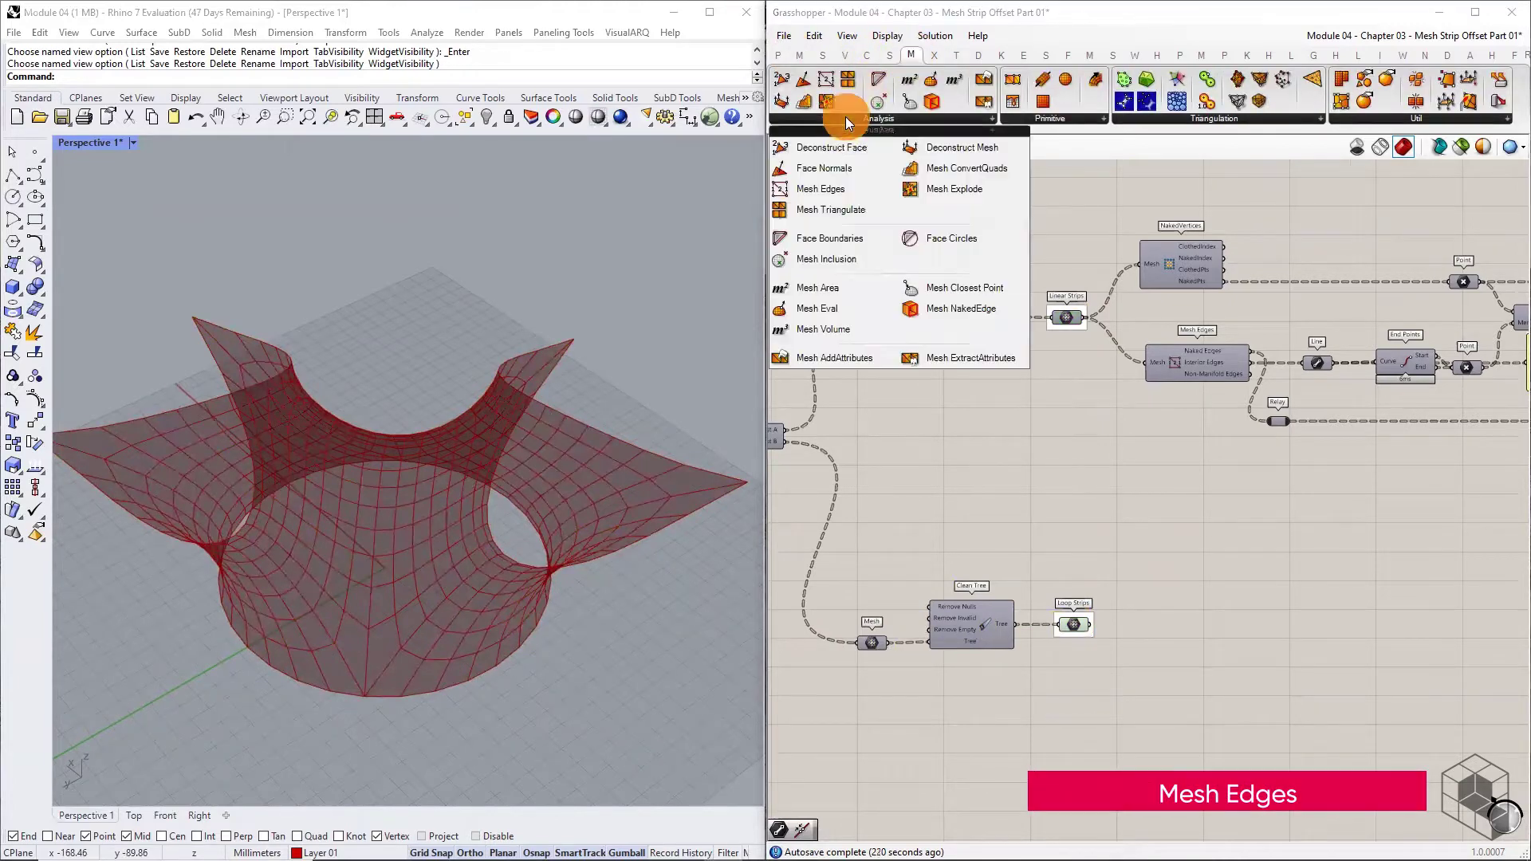
pyautogui.moveTo(810, 195); pyautogui.dragTo(1205, 676)
pyautogui.click(1196, 742)
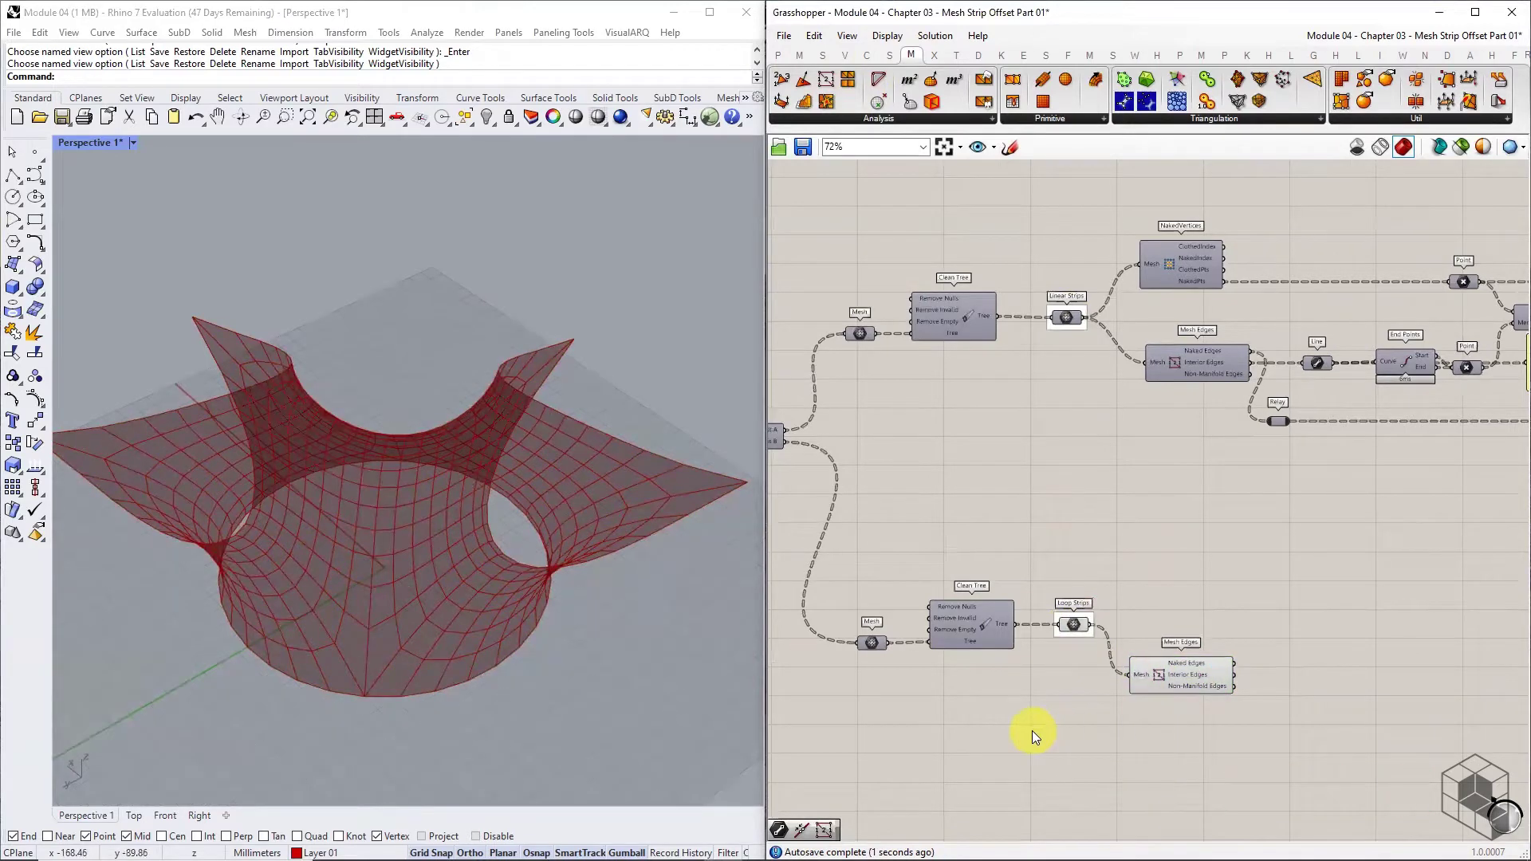
pyautogui.scroll(2, 342, 713)
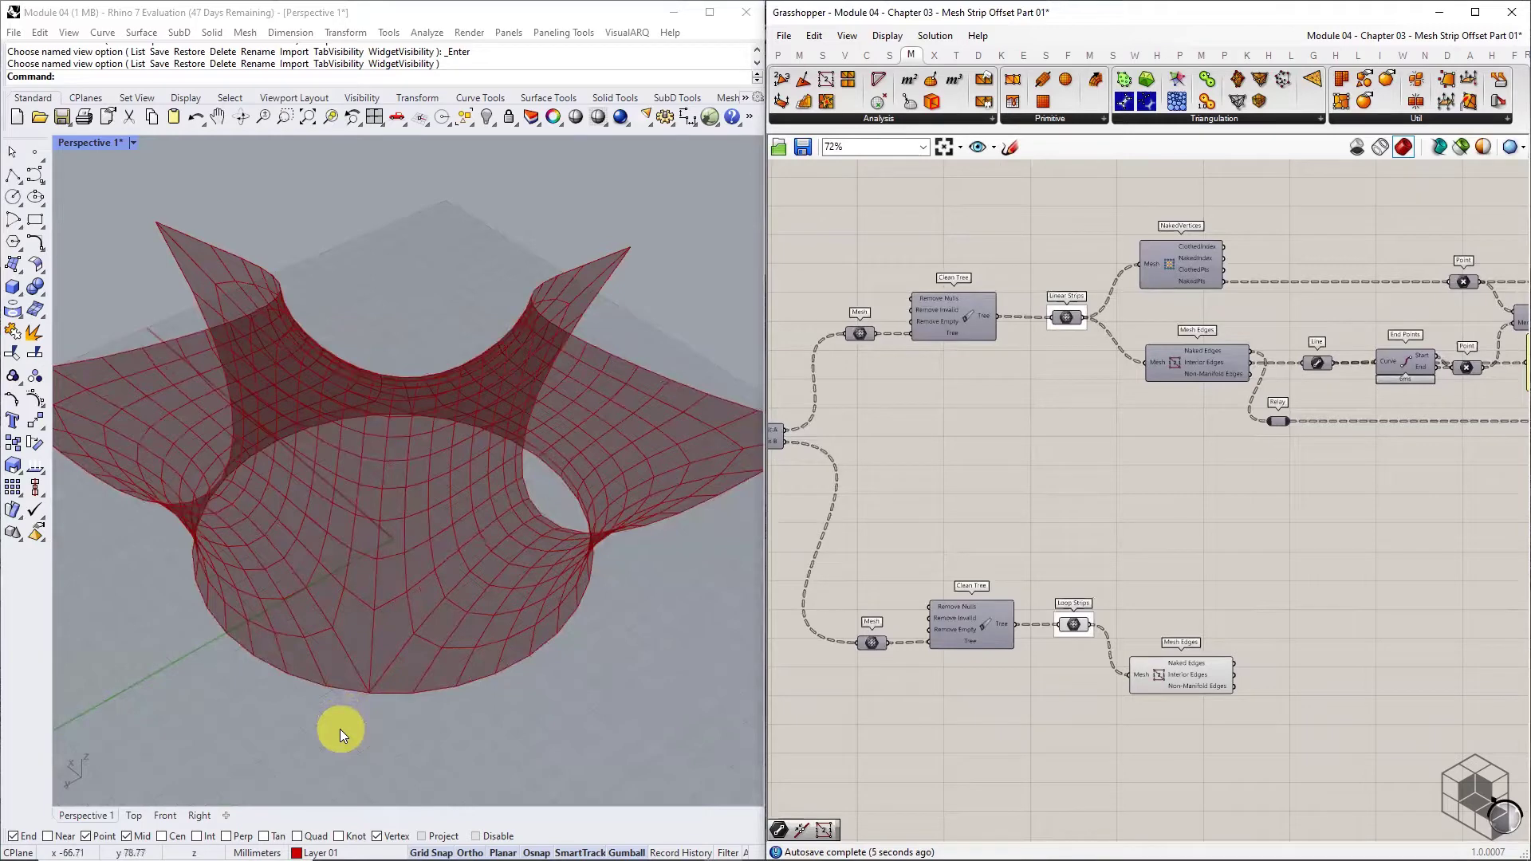
pyautogui.moveTo(372, 608)
pyautogui.mouseDown()
pyautogui.moveTo(405, 588)
pyautogui.moveTo(420, 391)
pyautogui.mouseUp()
pyautogui.moveTo(412, 631)
pyautogui.mouseDown()
pyautogui.moveTo(384, 667)
pyautogui.moveTo(462, 684)
pyautogui.moveTo(511, 667)
pyautogui.mouseUp()
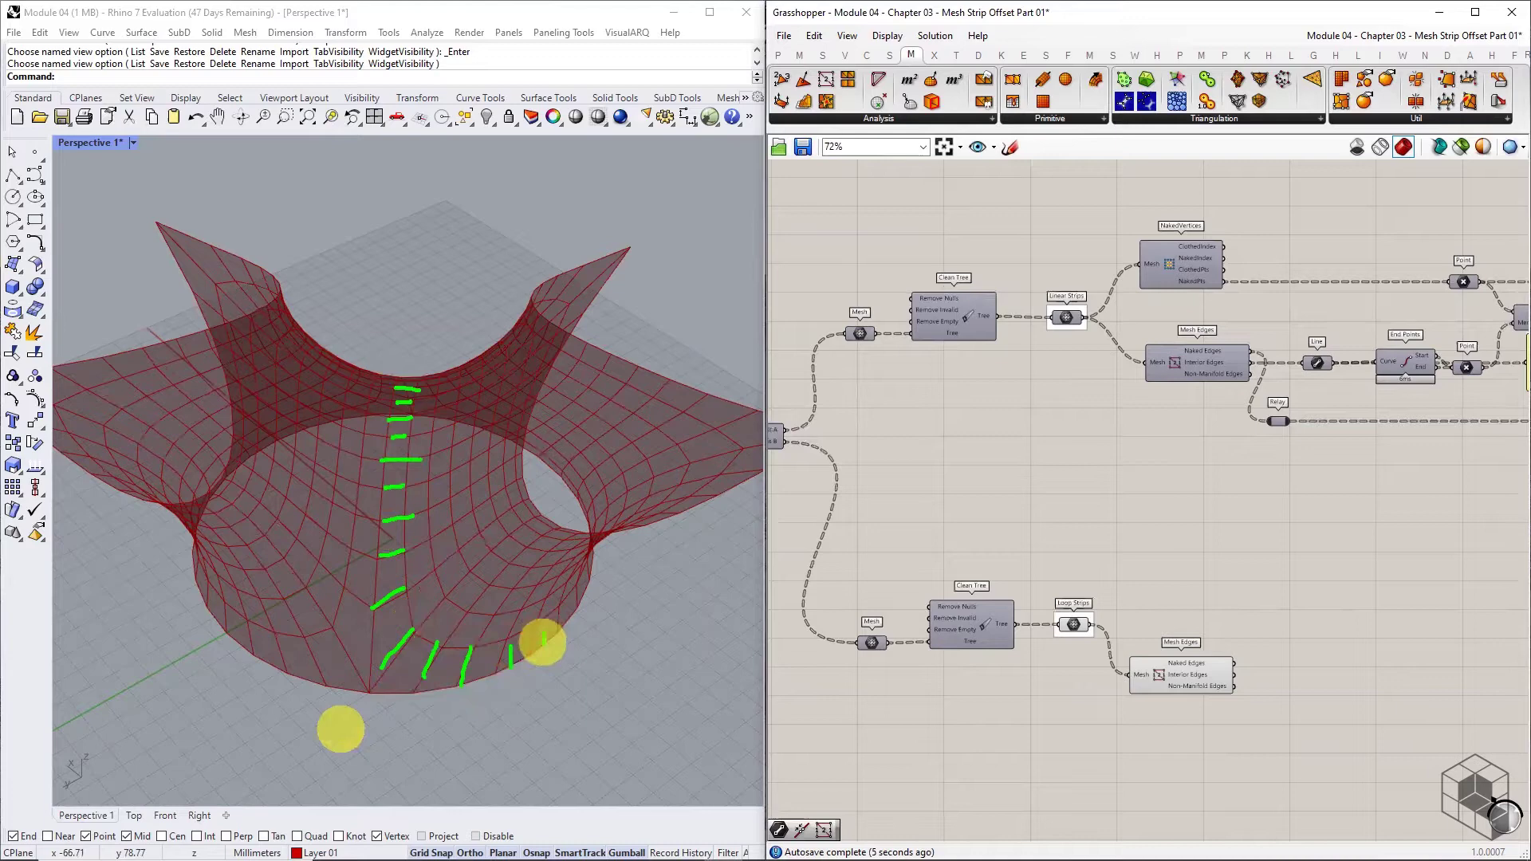
pyautogui.press('Escape')
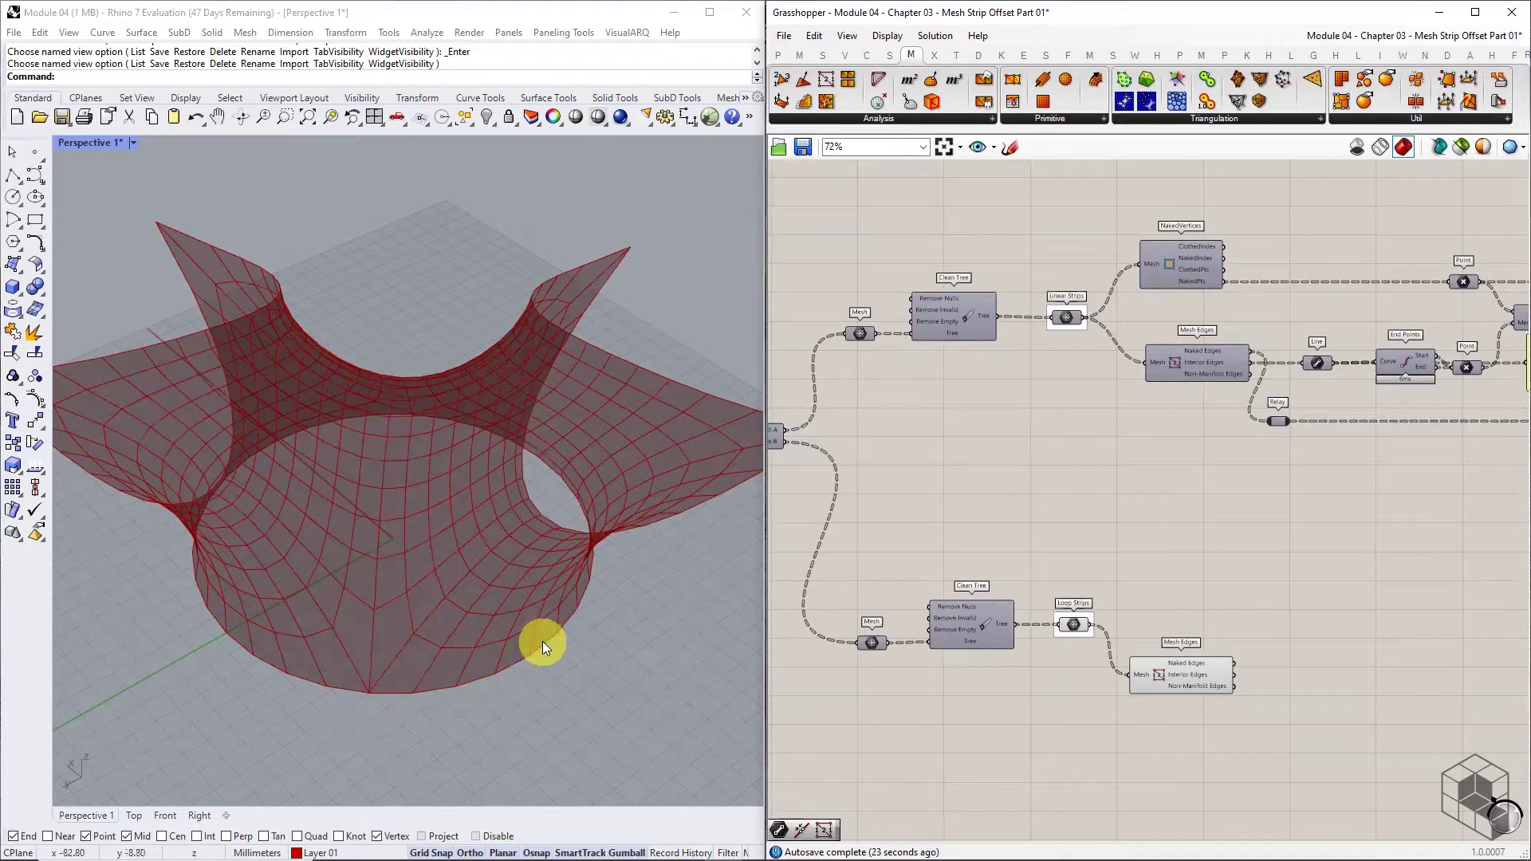
# - Add a Line parameter and feed it the Interior Edges output of the new Mesh Edges component
pyautogui.click(779, 55)
pyautogui.moveTo(855, 100); pyautogui.dragTo(1309, 670)
pyautogui.scroll(3, 1309, 669)
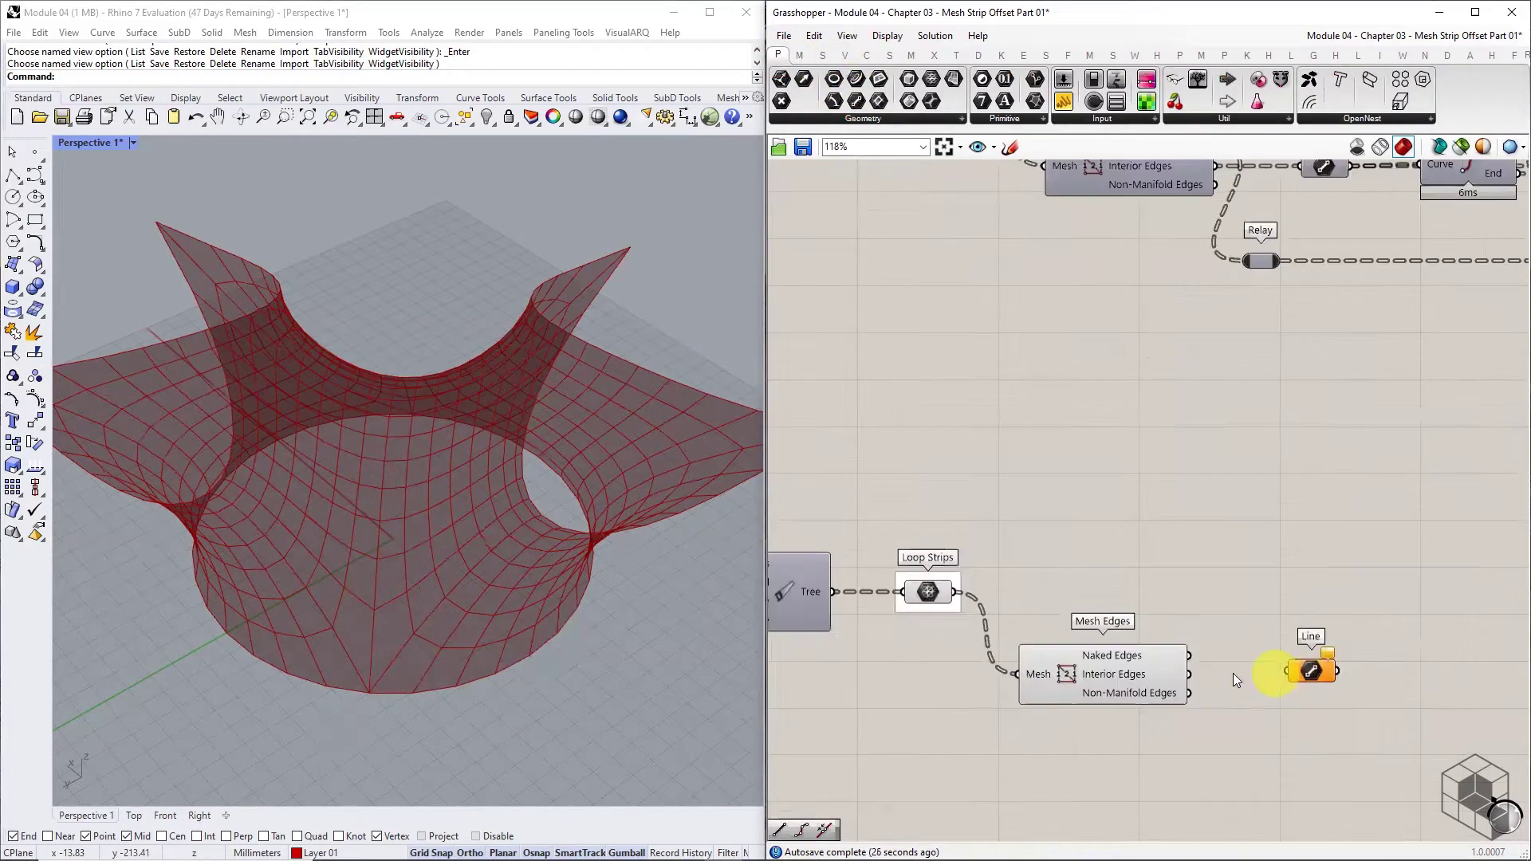
pyautogui.moveTo(1188, 673); pyautogui.dragTo(1324, 673)
# - Group the new Line parameter and name the group "Loft Curves"
pyautogui.middleClick(1319, 674)
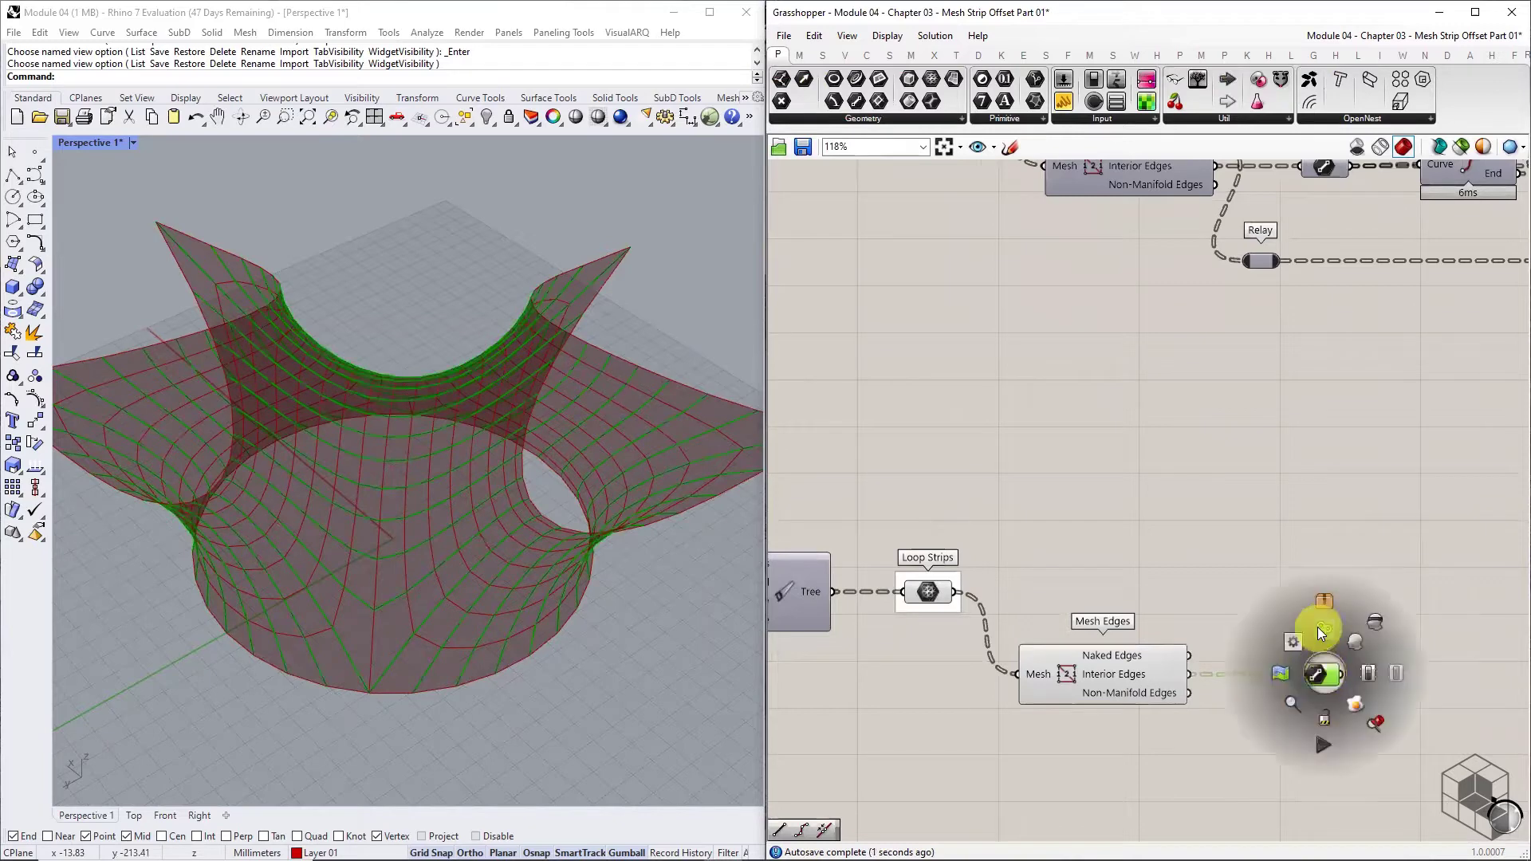
pyautogui.click(1317, 627)
pyautogui.rightClick(1332, 659)
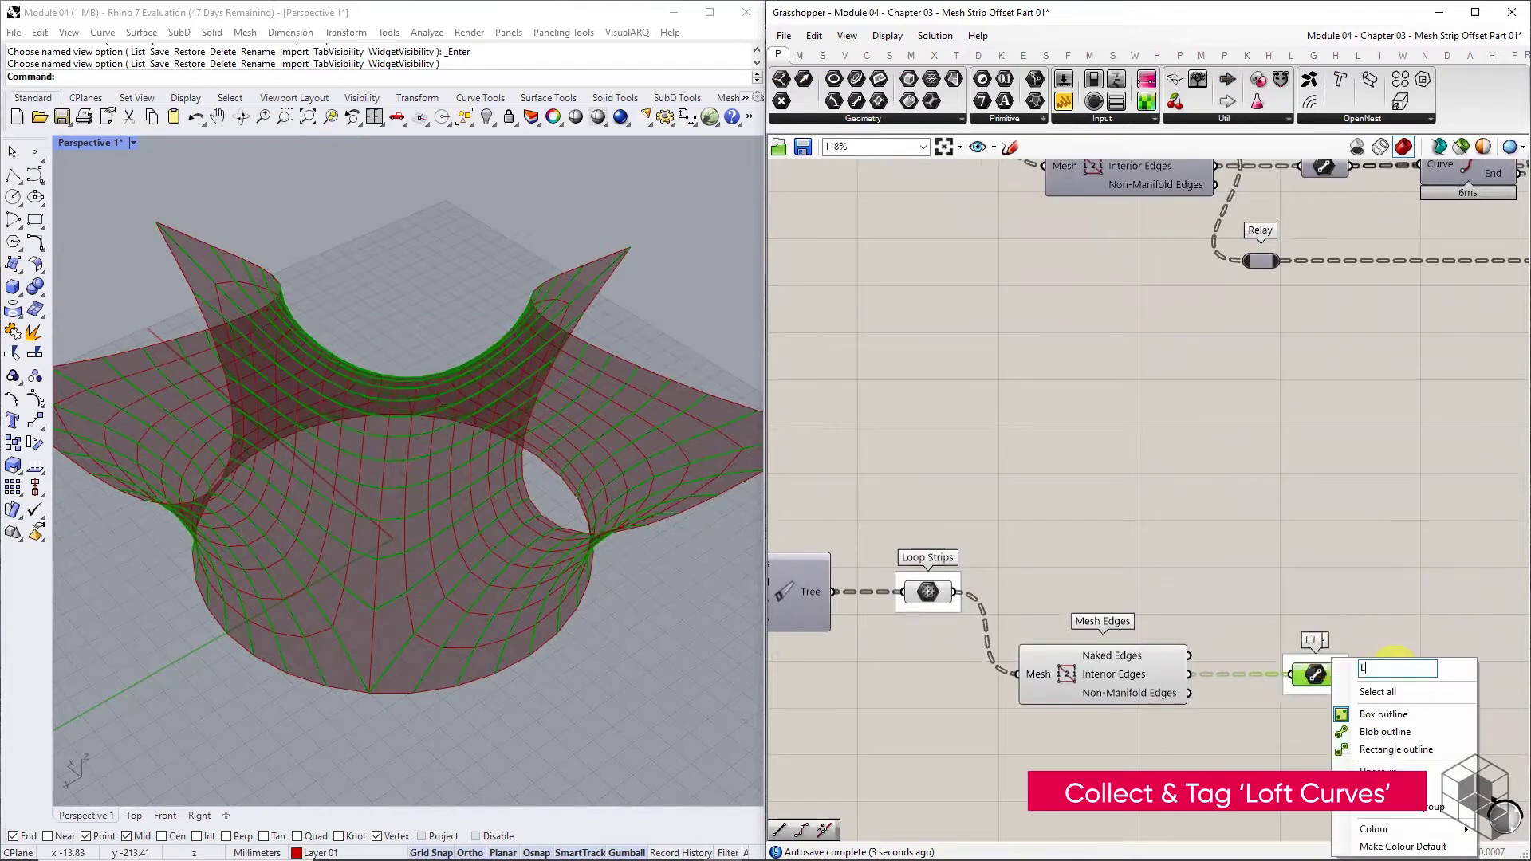
pyautogui.write('Loft Cur')
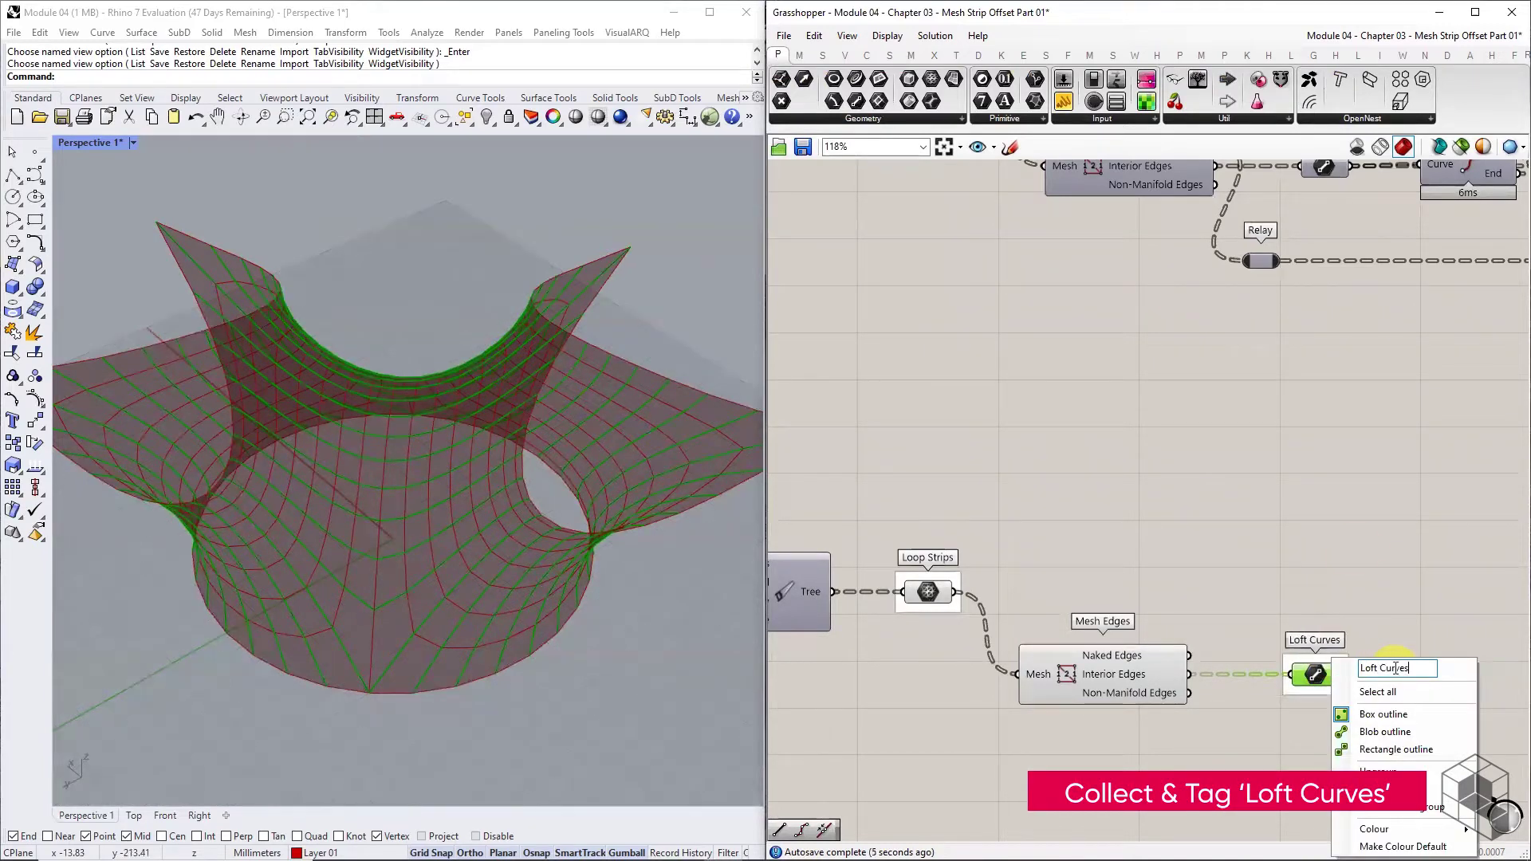
pyautogui.write('ves')
pyautogui.click(1352, 544)
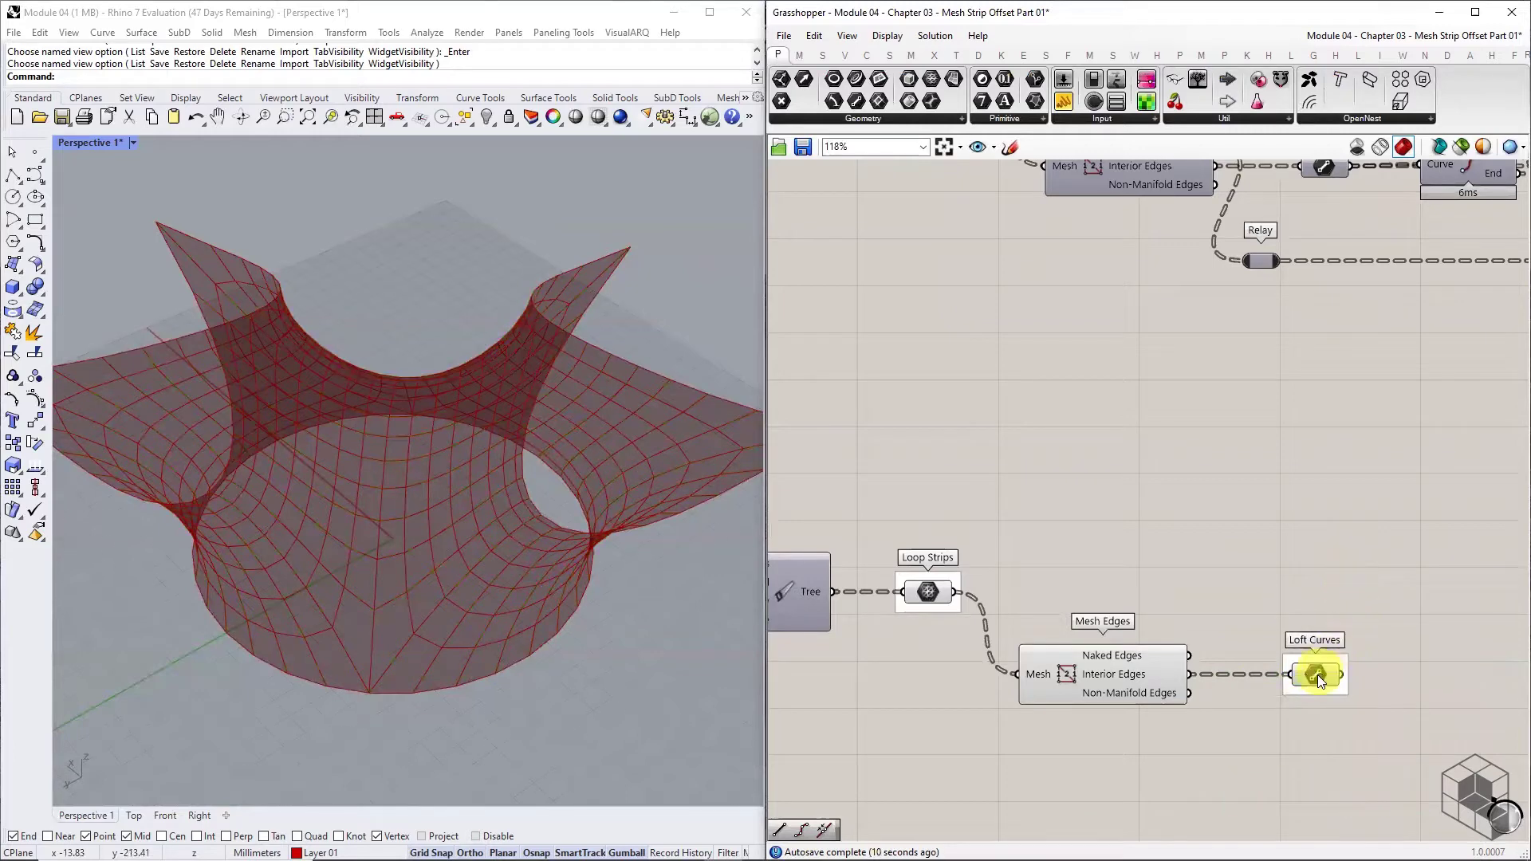
# - Simplify the data tree paths of the Loft Curves line parameter and check the resulting structure
pyautogui.moveTo(1317, 675)
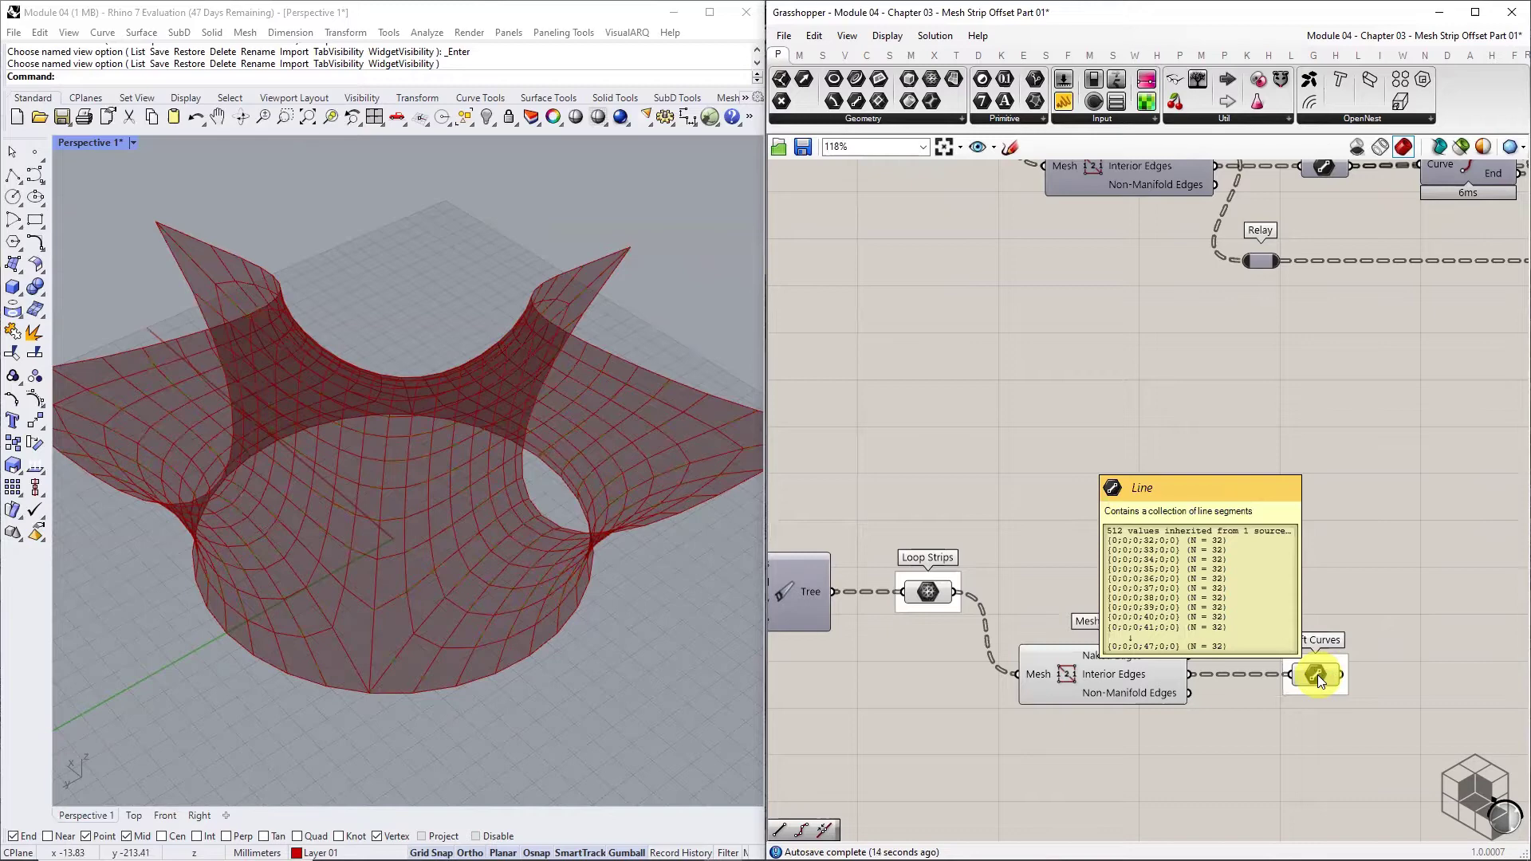
pyautogui.rightClick(1317, 674)
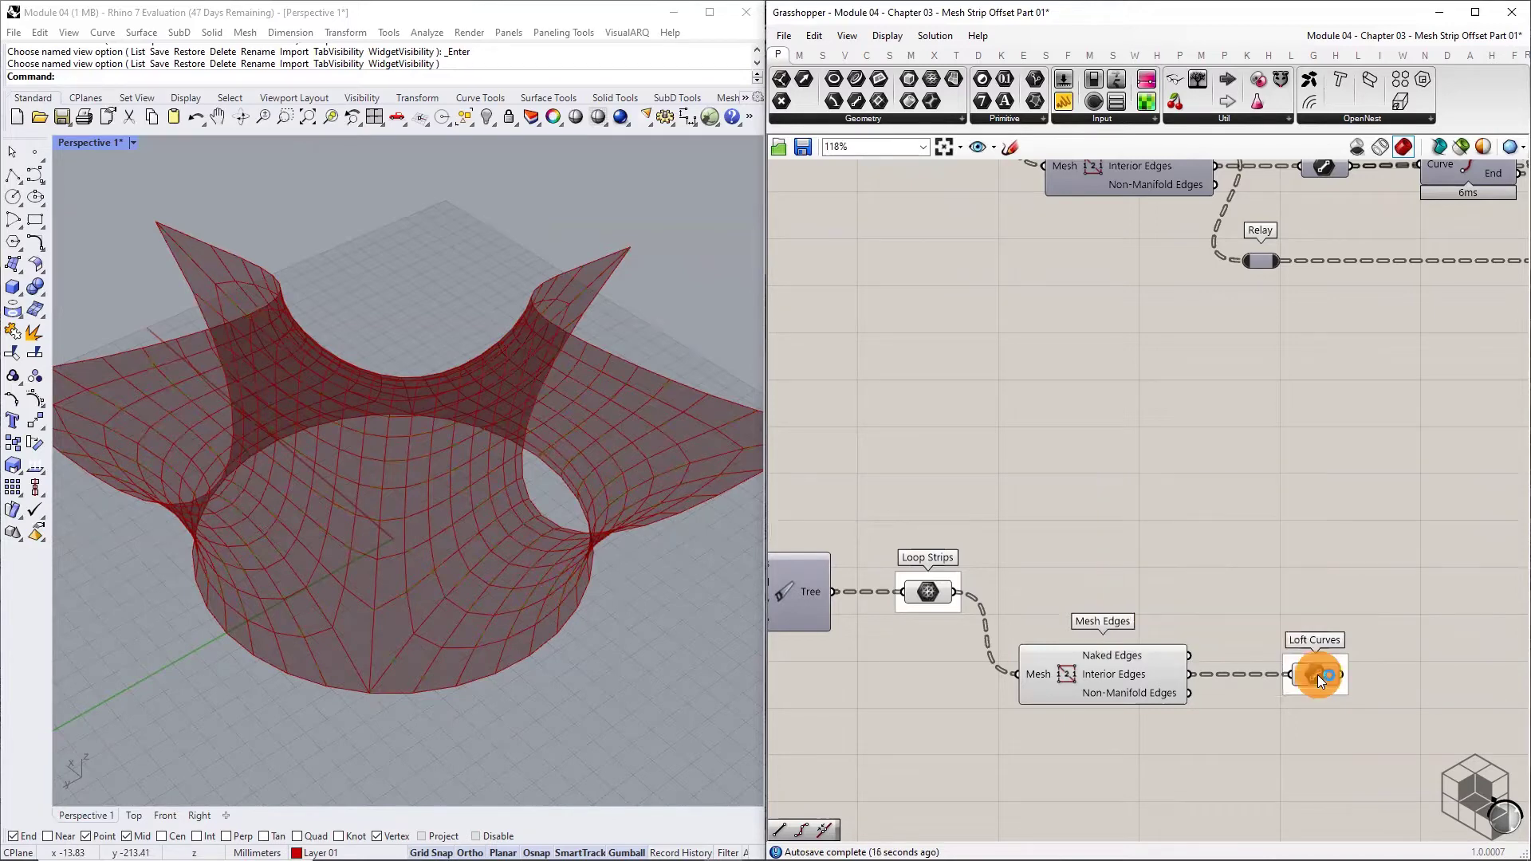
pyautogui.click(1357, 726)
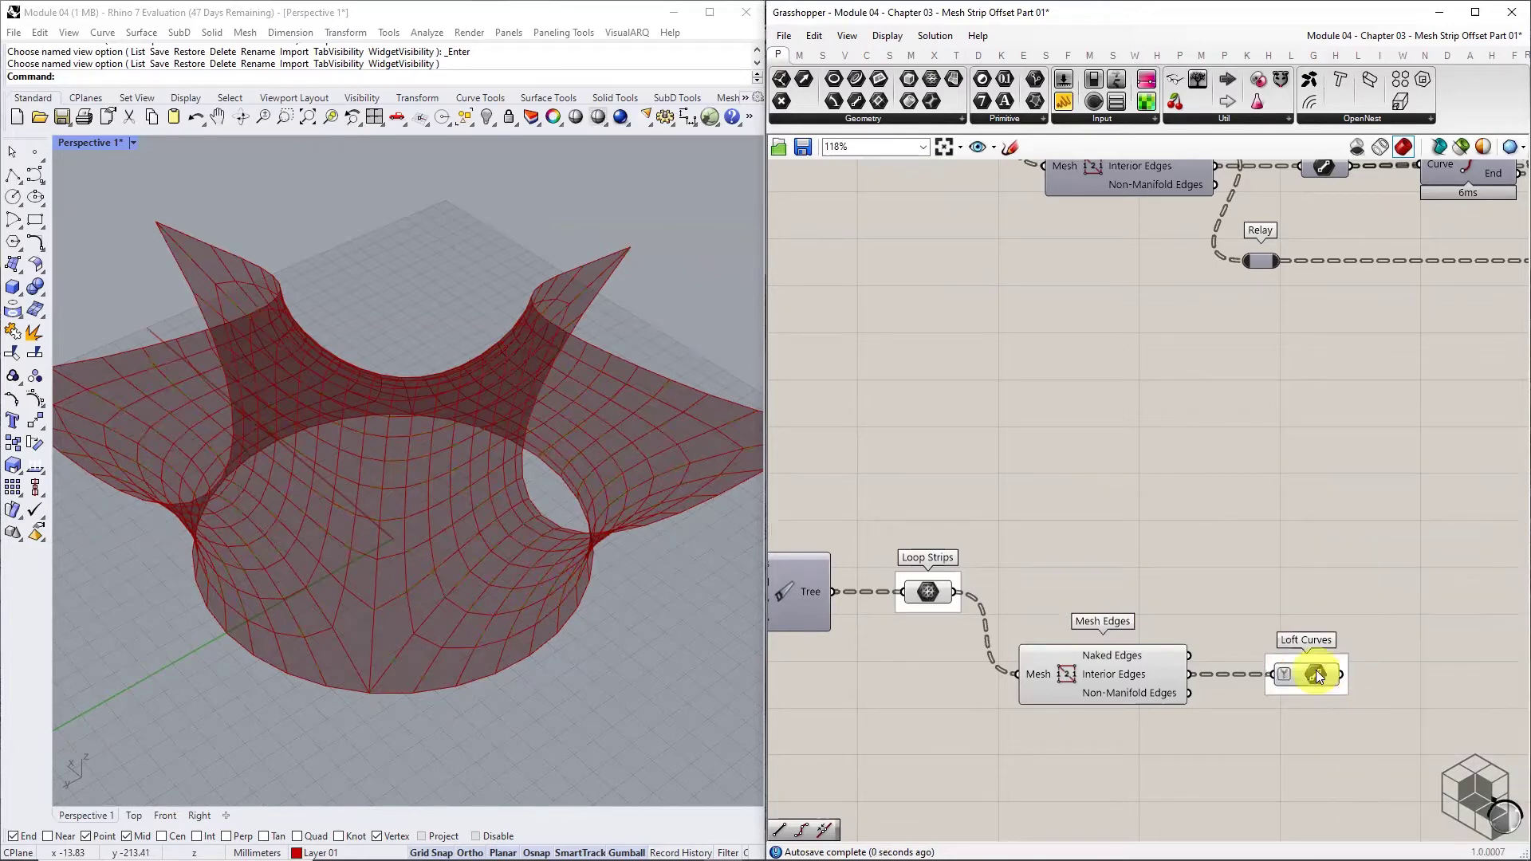
pyautogui.moveTo(1318, 675)
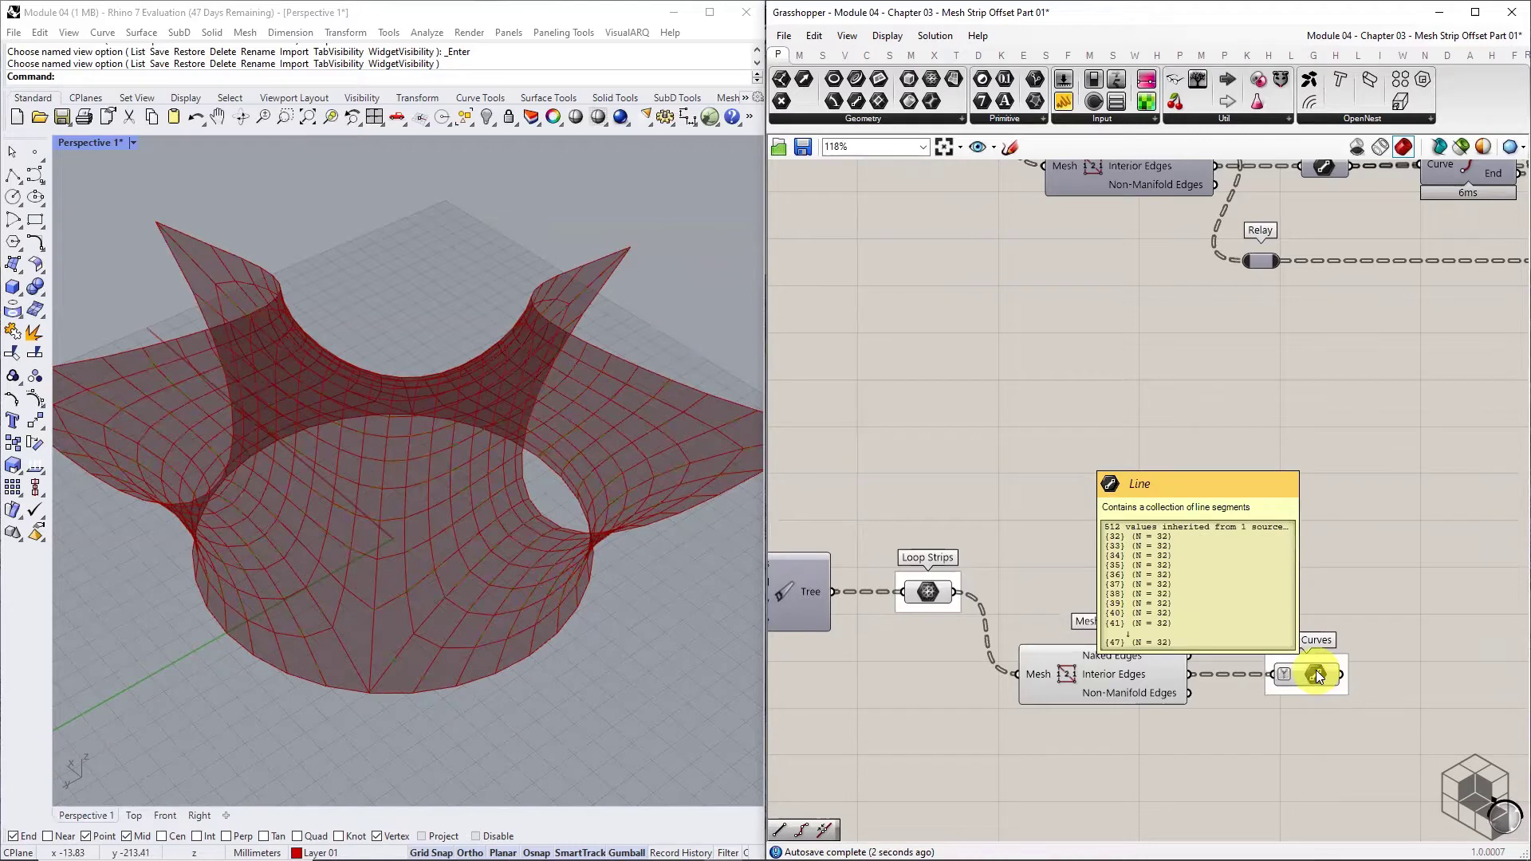
pyautogui.hotkey('ctrl', '2')
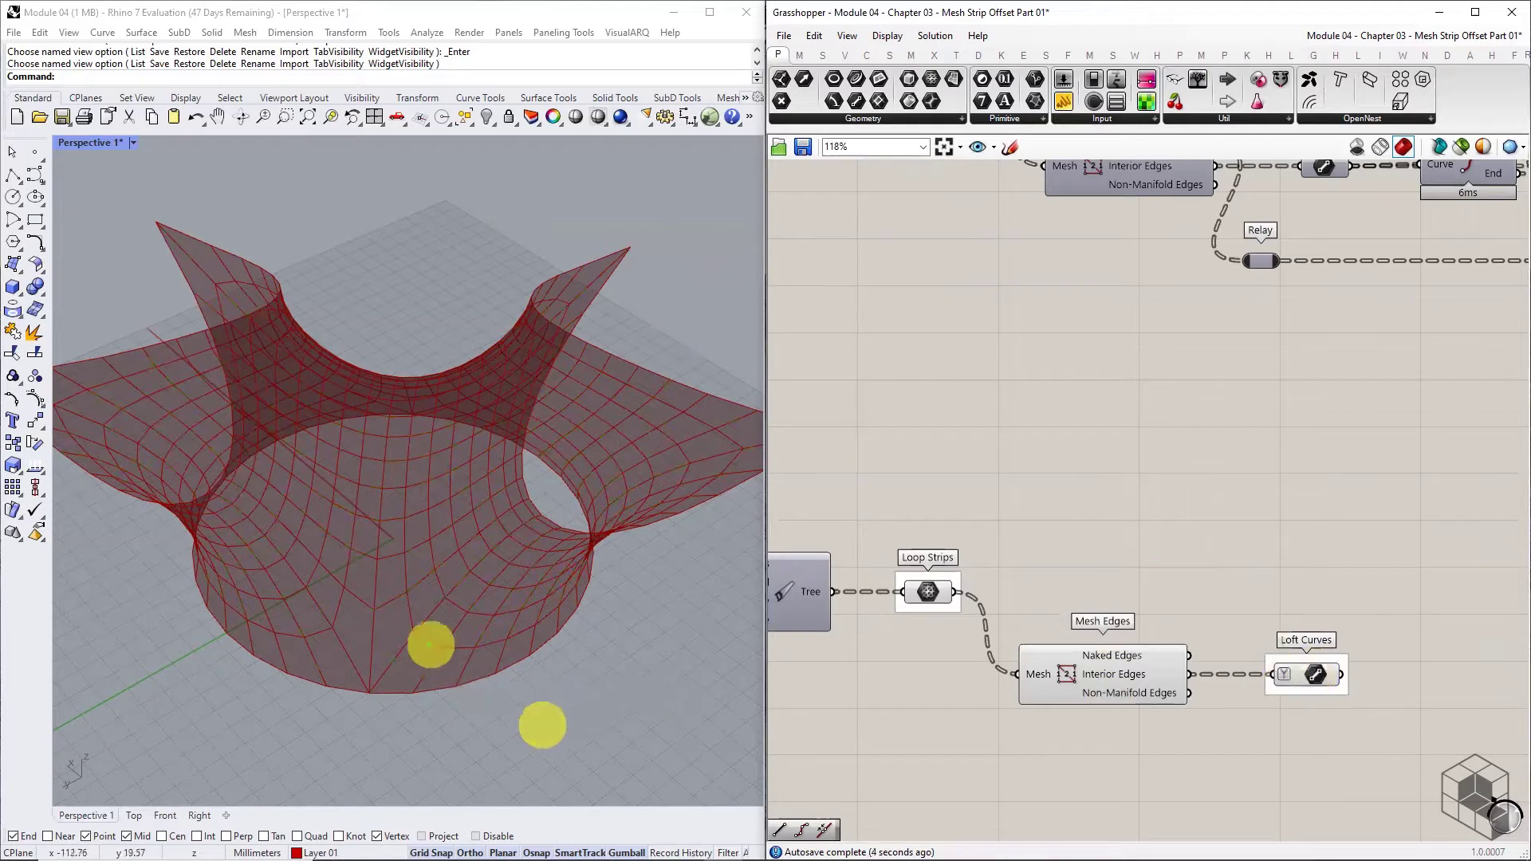
pyautogui.moveTo(368, 686)
pyautogui.mouseDown()
pyautogui.moveTo(375, 438)
pyautogui.moveTo(404, 375)
pyautogui.mouseUp()
pyautogui.moveTo(363, 695)
pyautogui.mouseDown()
pyautogui.moveTo(472, 683)
pyautogui.moveTo(521, 659)
pyautogui.mouseUp()
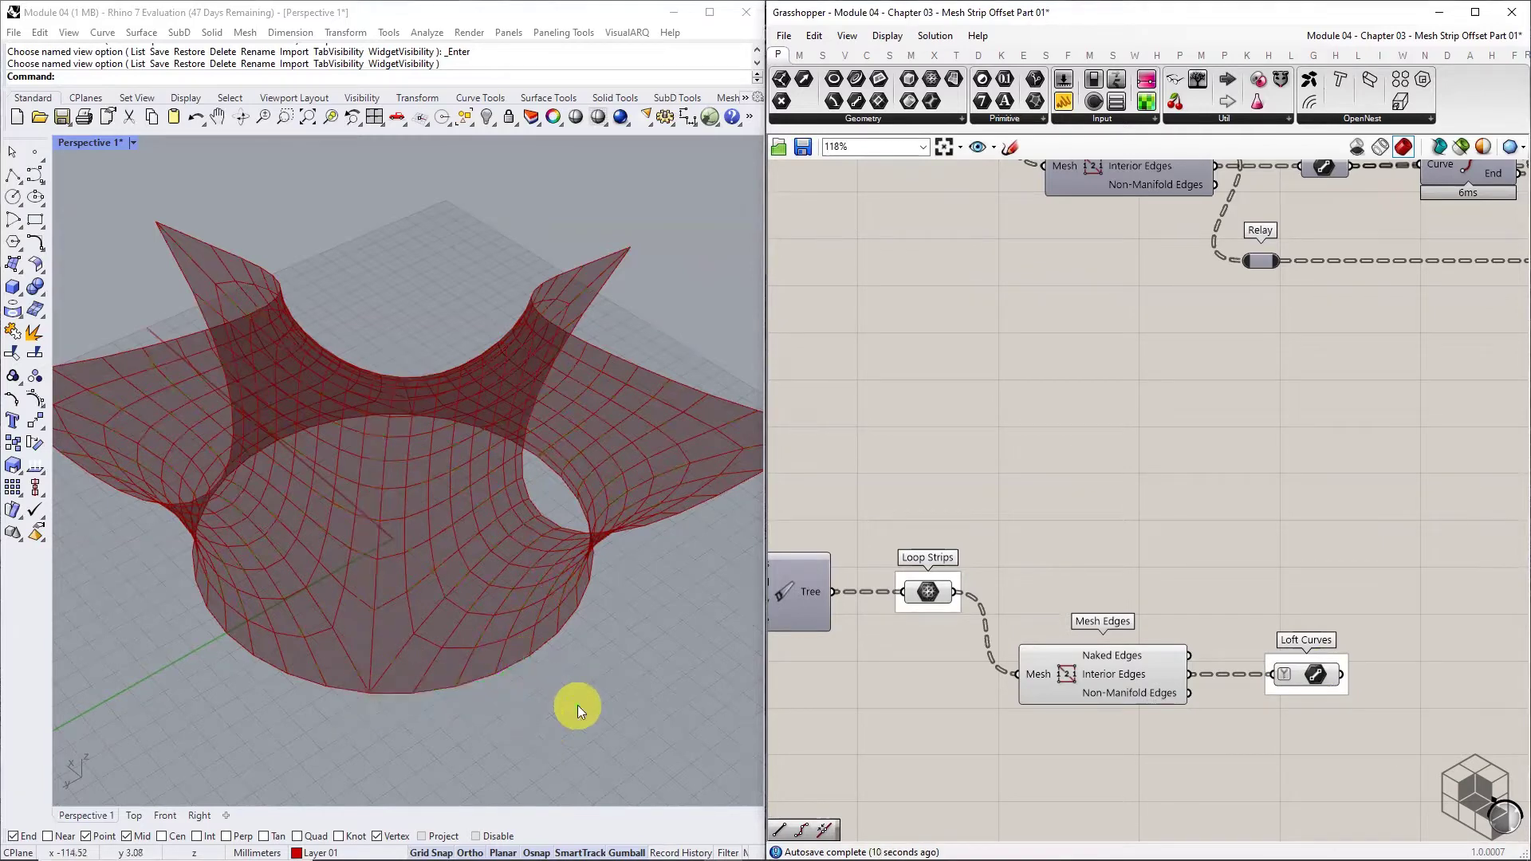
# - Add a Join Curves component above Loft Curves and feed it the Naked Edges output of Mesh Edges
pyautogui.moveTo(1249, 747); pyautogui.dragTo(1107, 705, button='right')
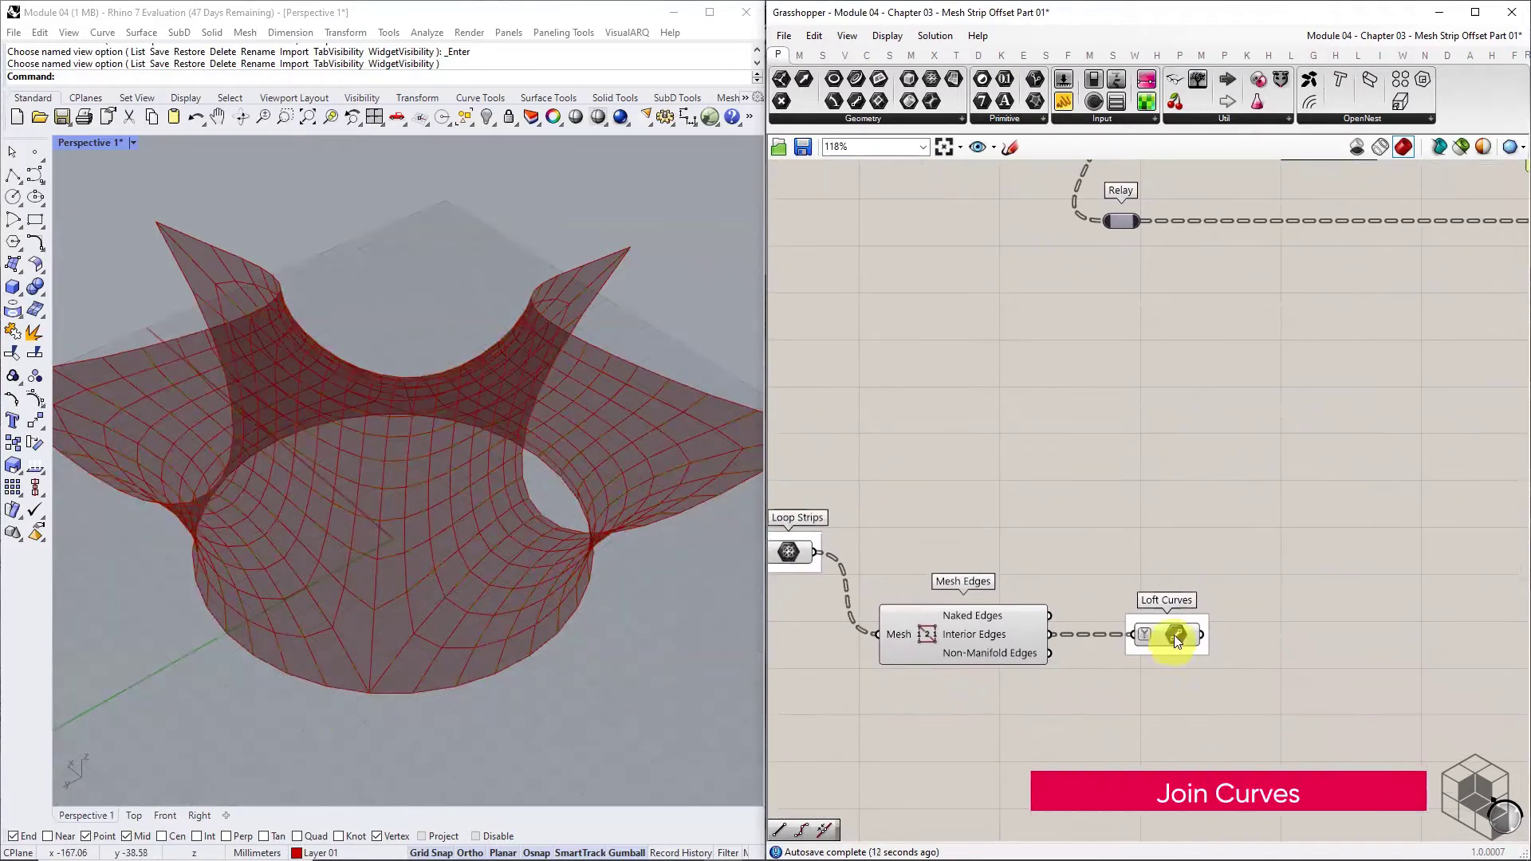
pyautogui.click(869, 54)
pyautogui.click(1209, 118)
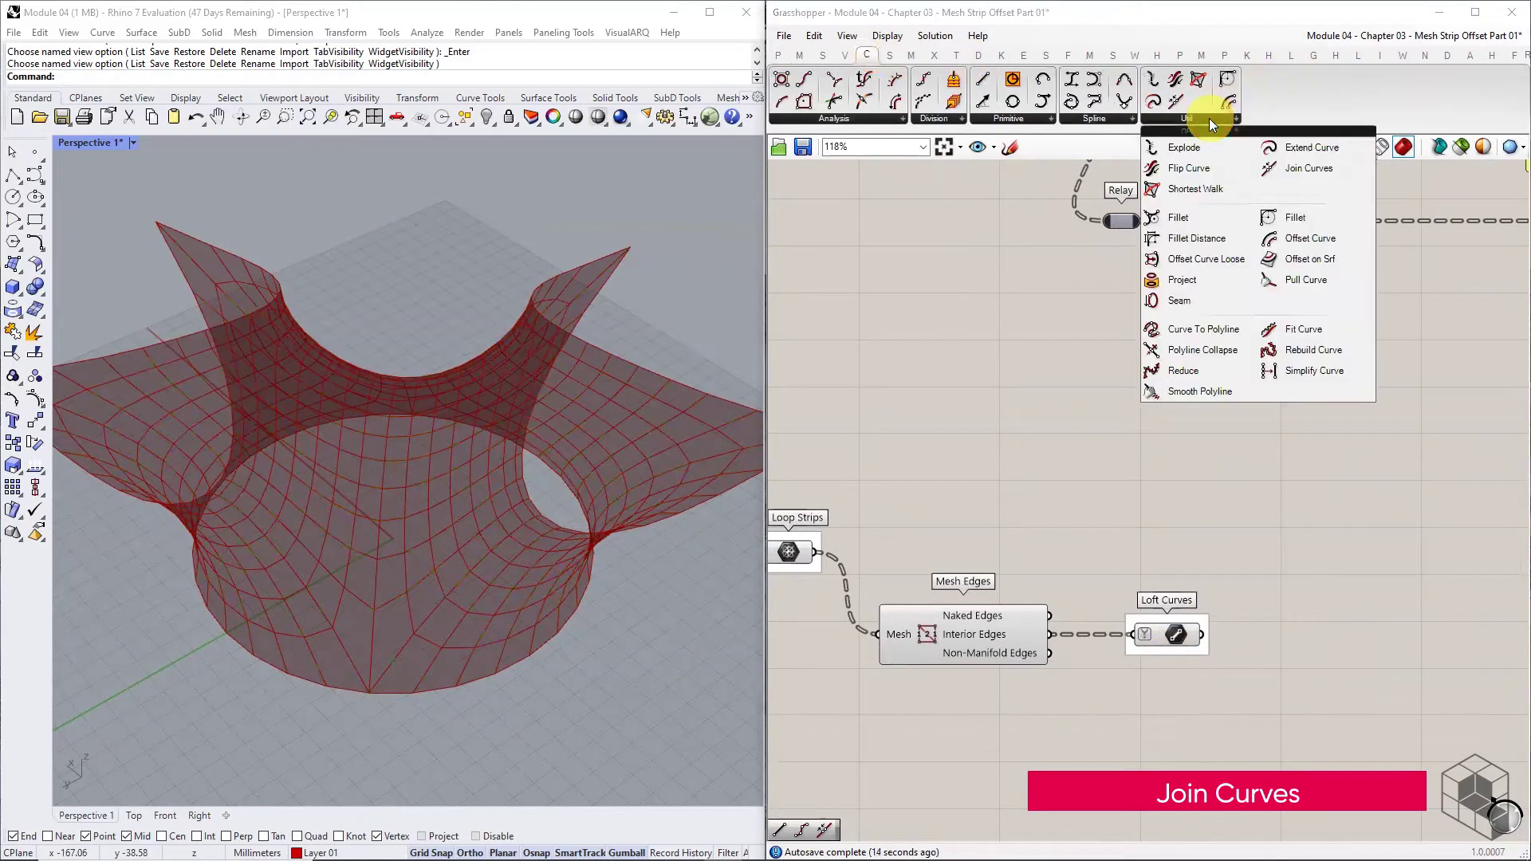
pyautogui.moveTo(1284, 152); pyautogui.dragTo(1169, 549)
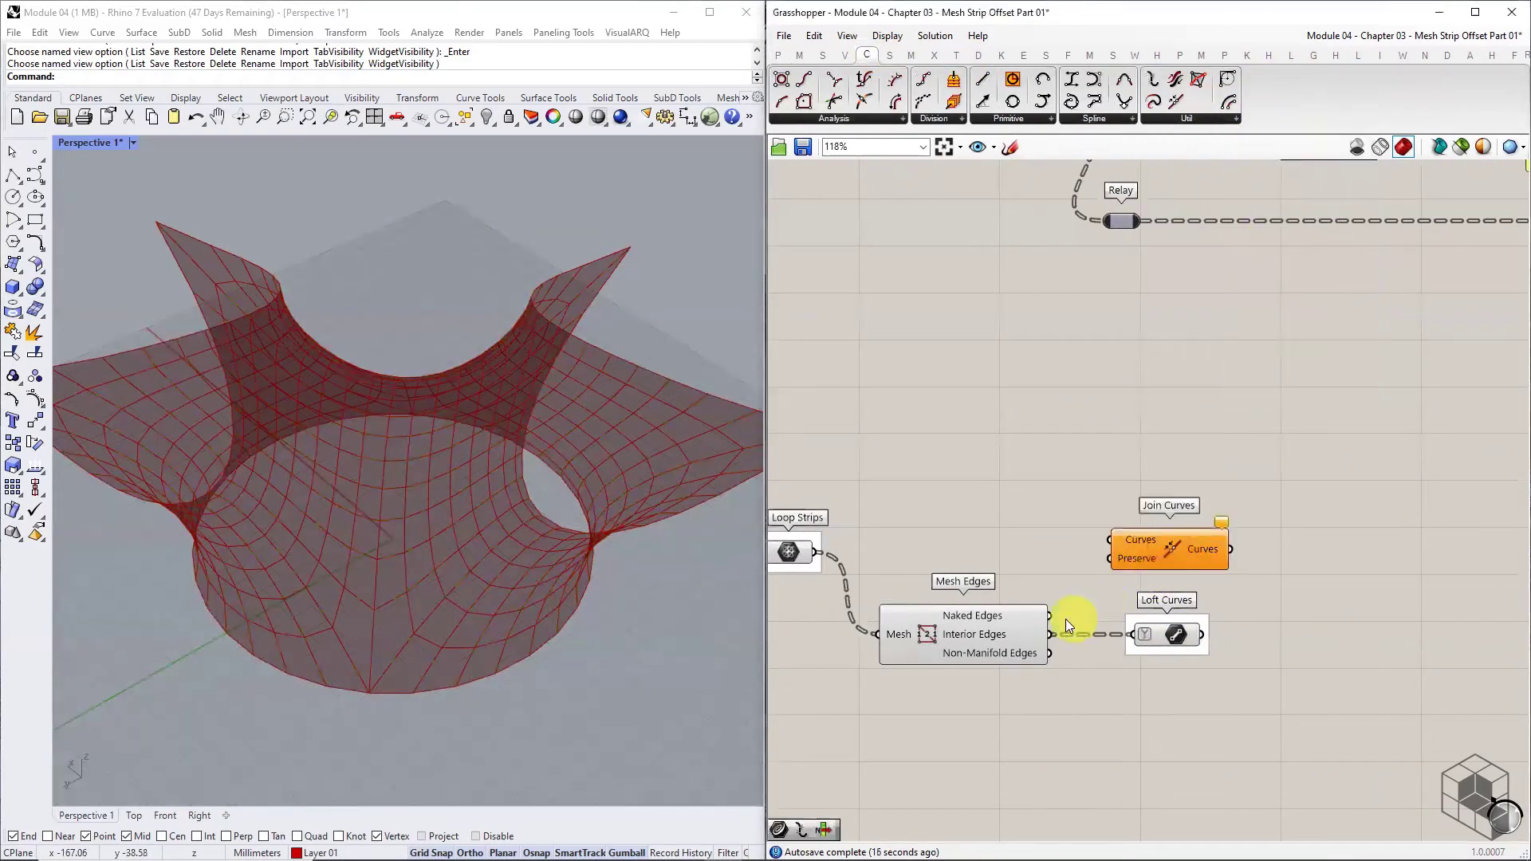
pyautogui.moveTo(1053, 612); pyautogui.dragTo(1109, 539)
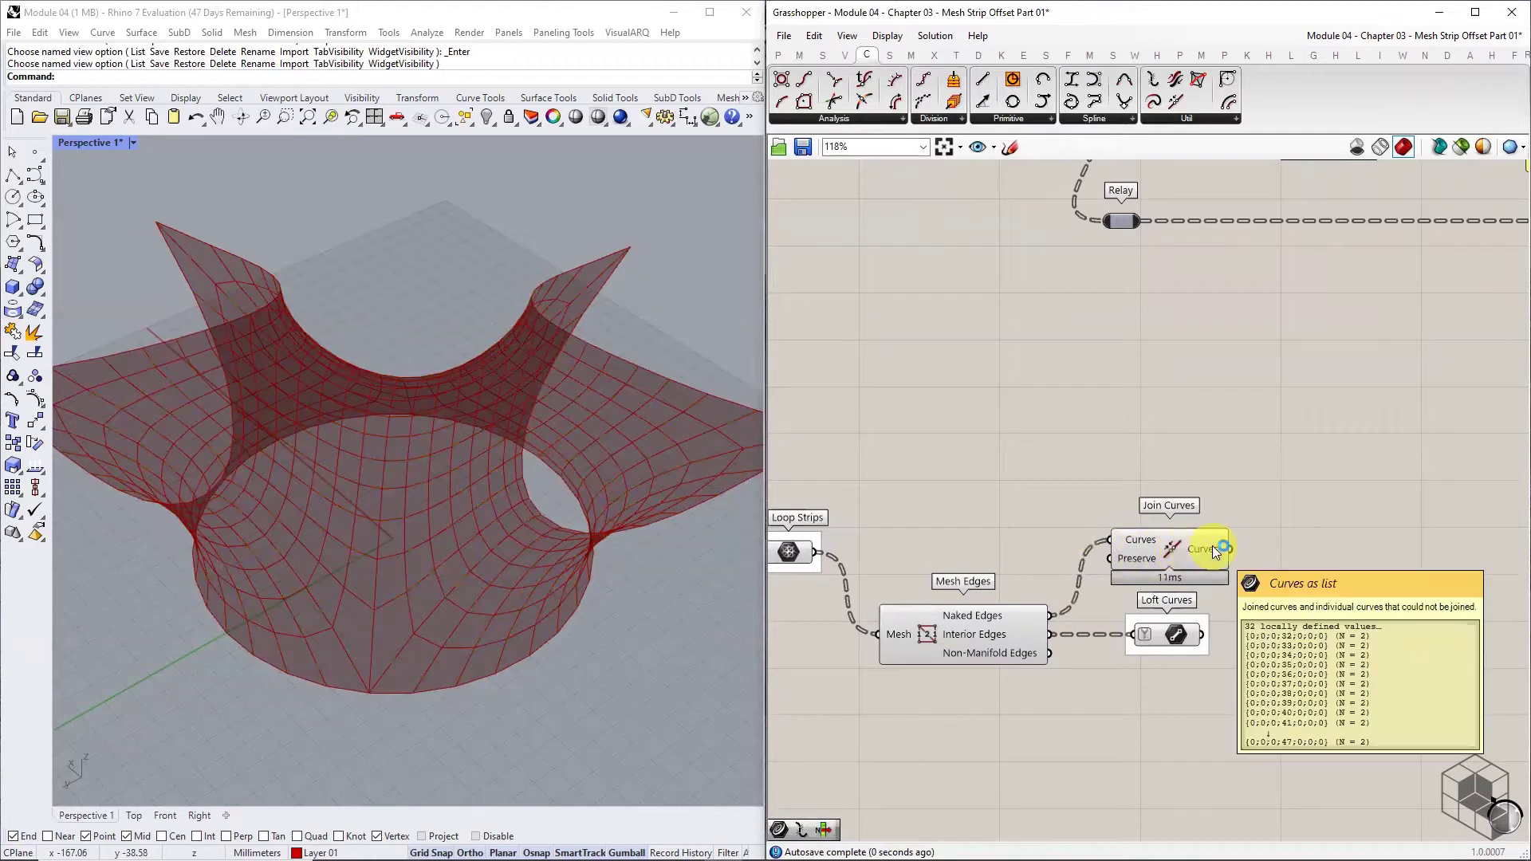
# - Simplify the data tree paths of the Join Curves output and check the resulting structure
pyautogui.rightClick(1212, 545)
pyautogui.click(1253, 646)
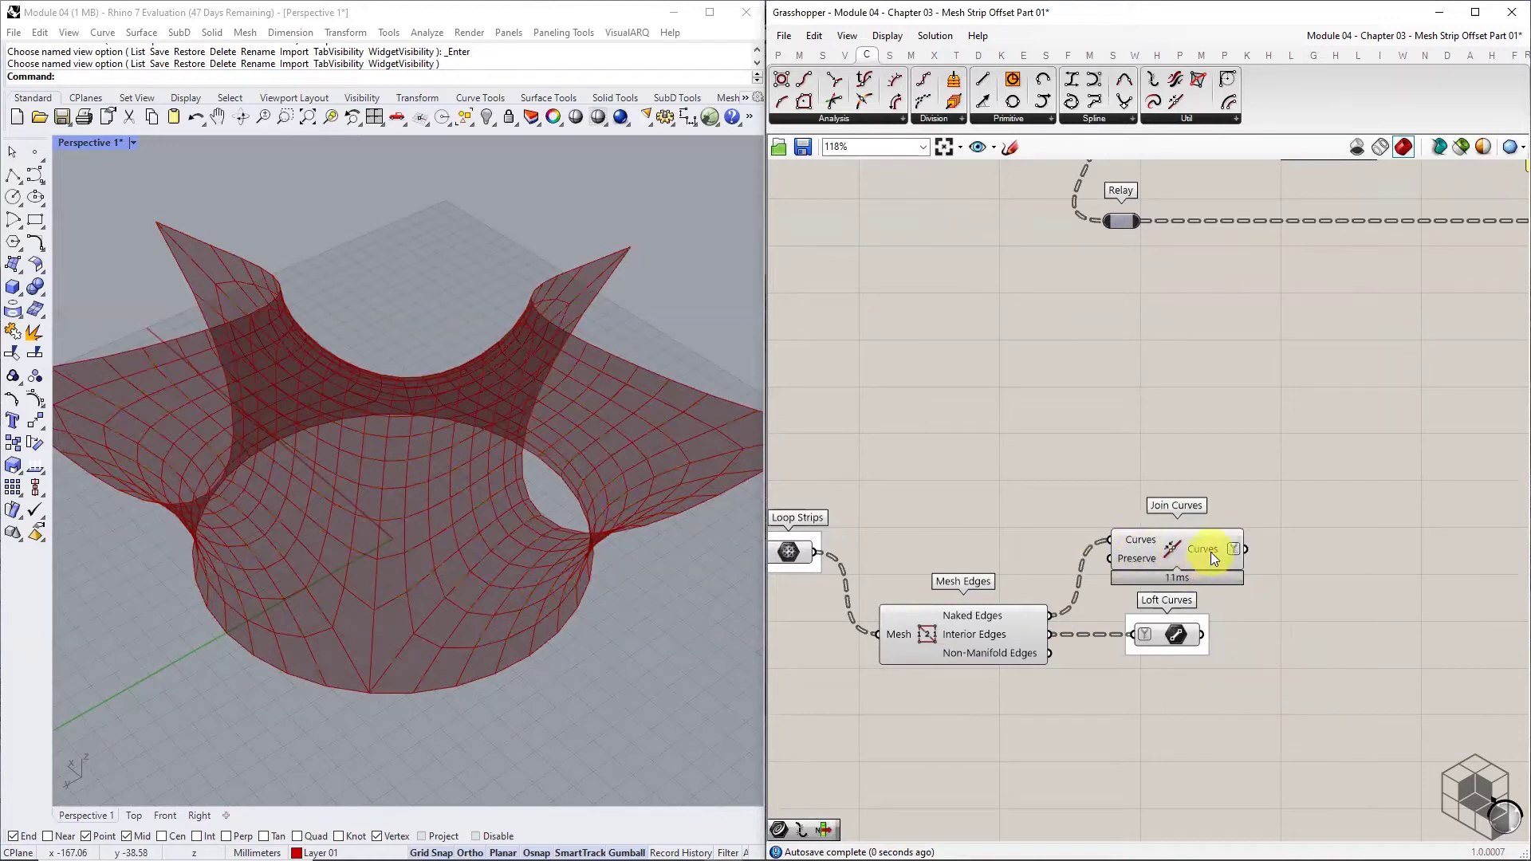
pyautogui.moveTo(1210, 552)
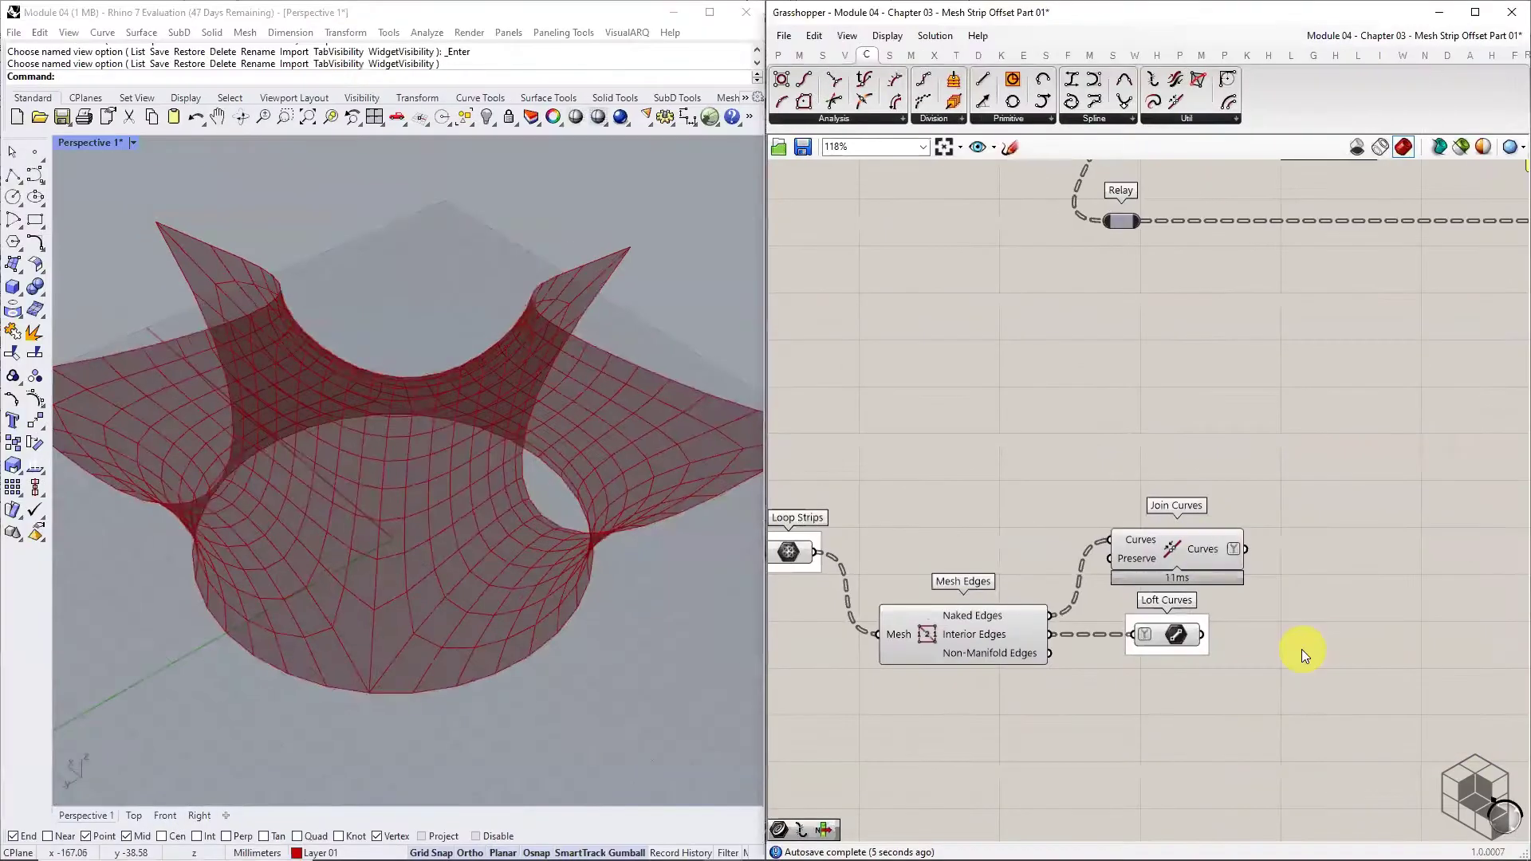
pyautogui.moveTo(1259, 508); pyautogui.dragTo(907, 512, button='right')
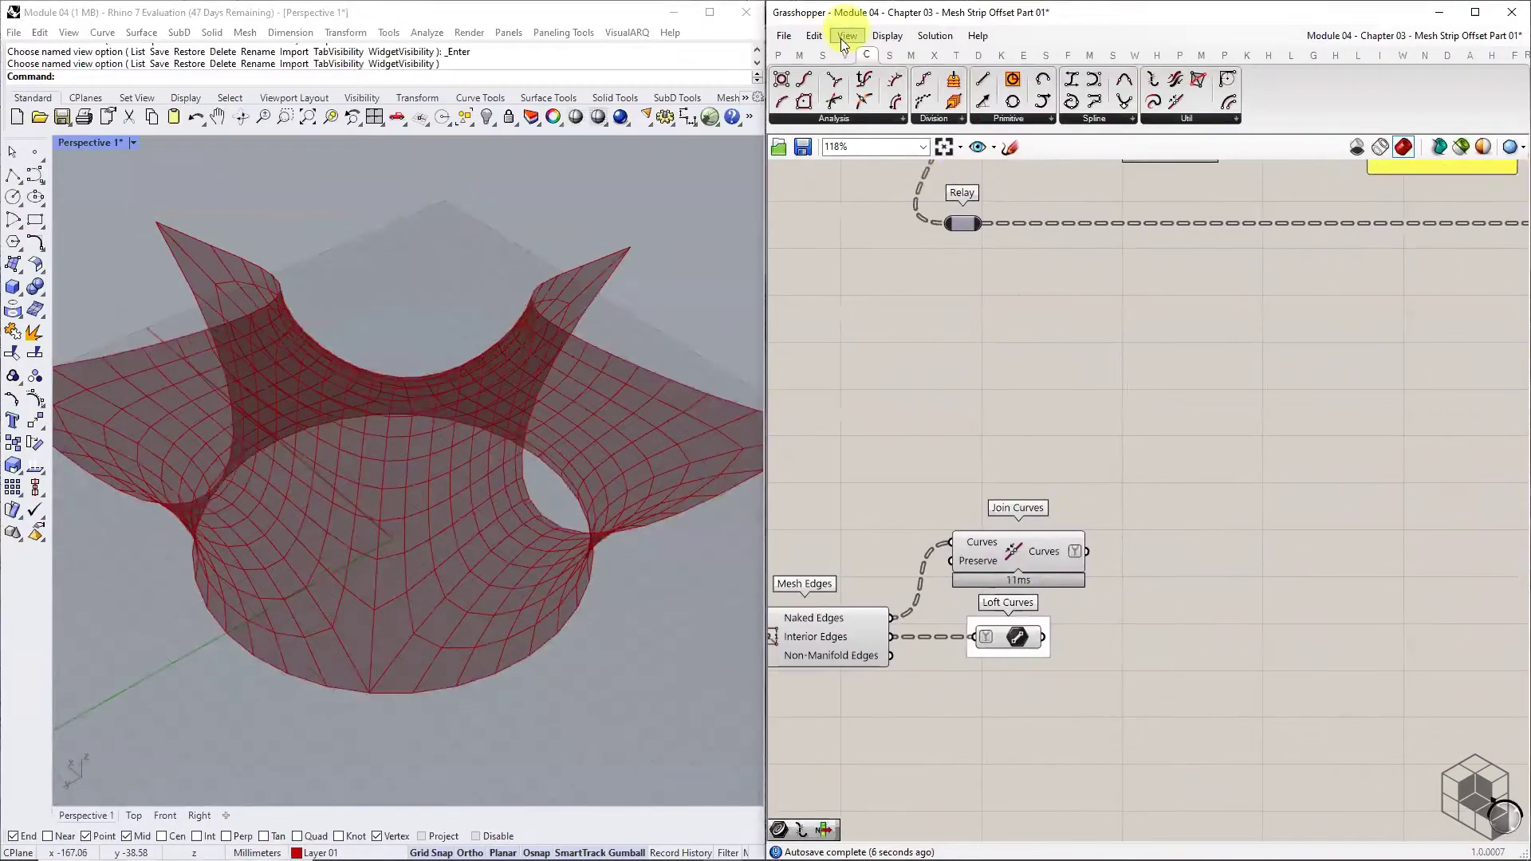
# - Add a List Item component beside Join Curves and feed its List input from the Join Curves output
pyautogui.click(826, 55)
pyautogui.click(861, 118)
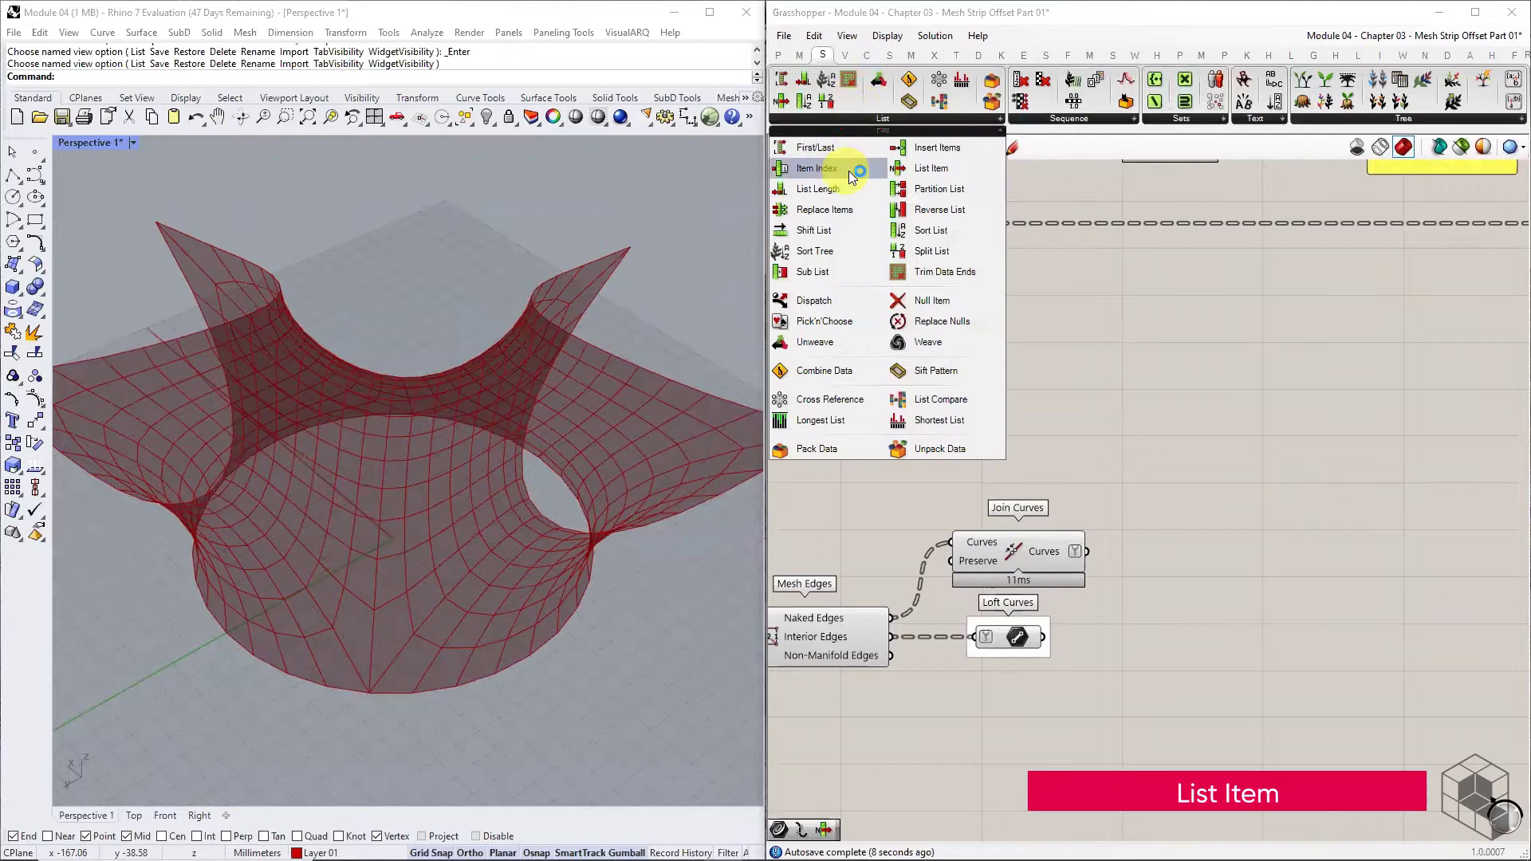
pyautogui.click(927, 175)
pyautogui.click(1164, 553)
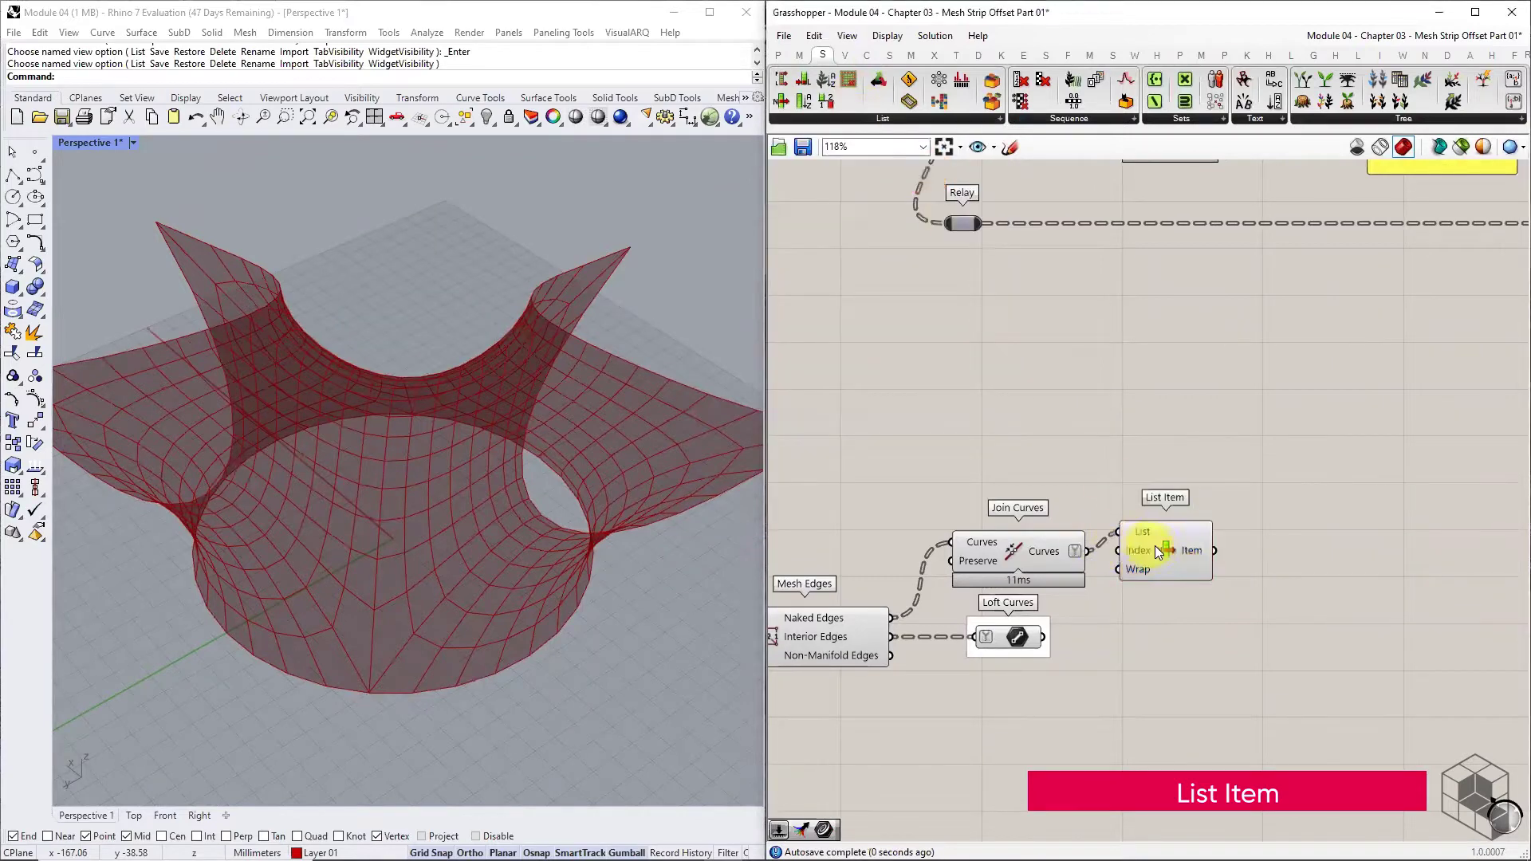
# - Add a Curve parameter beside List Item and feed it the Item output
pyautogui.click(777, 54)
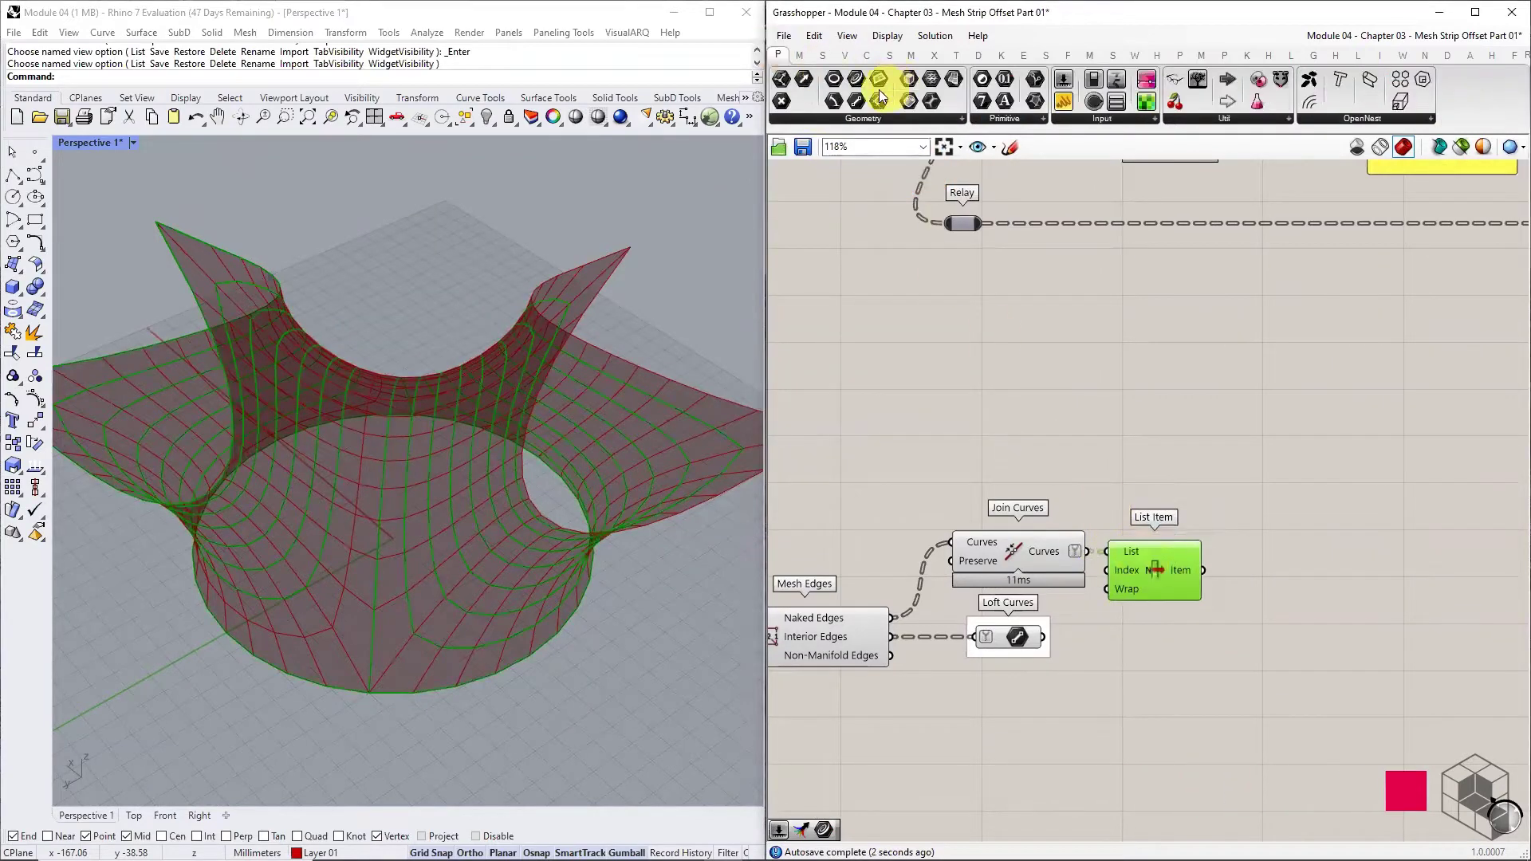
pyautogui.click(857, 80)
pyautogui.click(1278, 570)
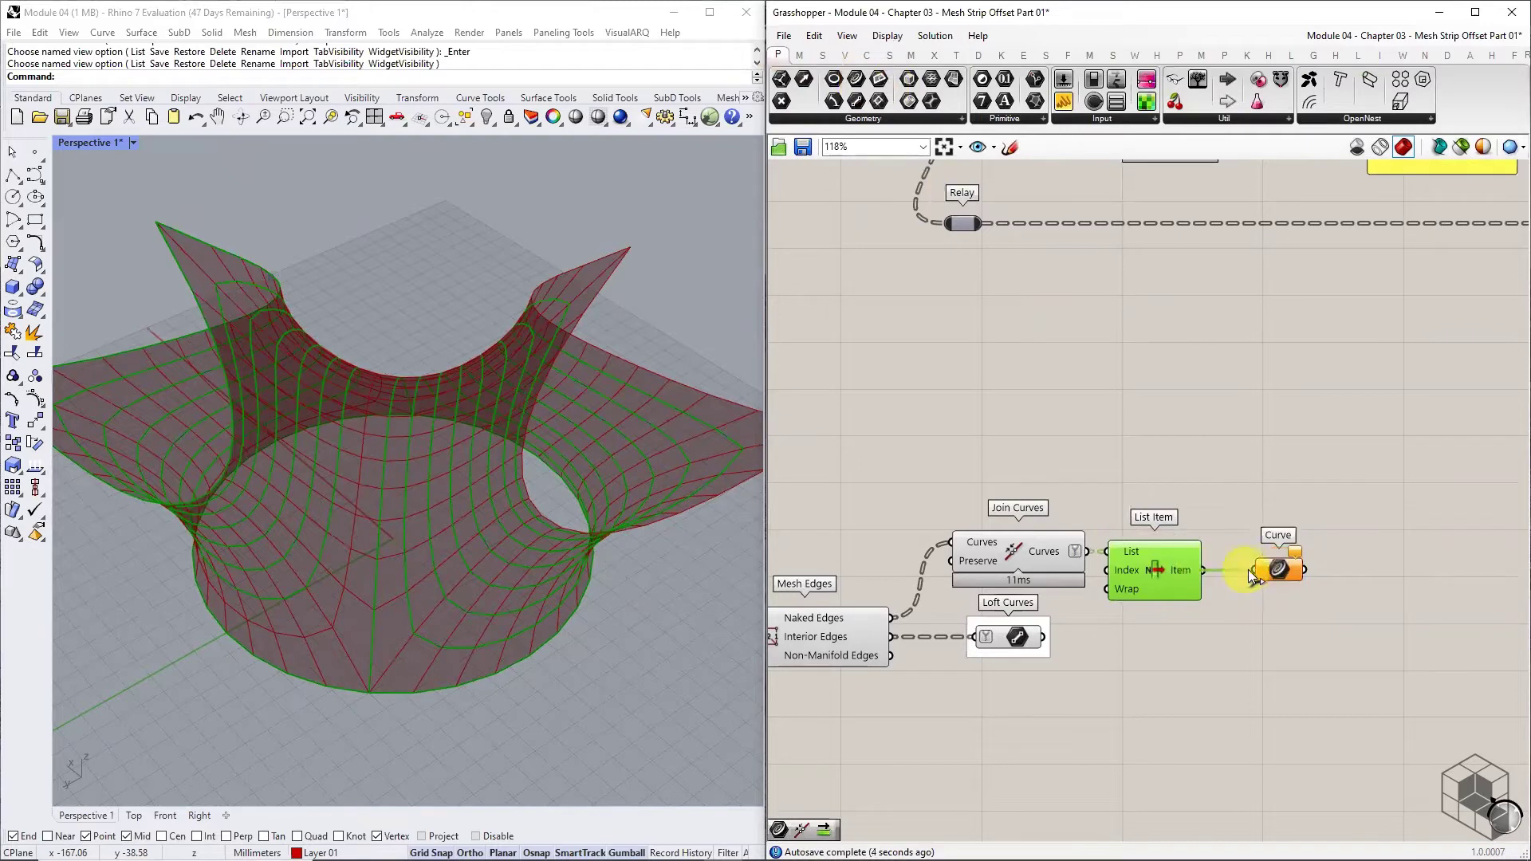
pyautogui.moveTo(1247, 569); pyautogui.dragTo(1257, 569)
# - Group the new Curve parameter, name the group "Guide Curve", and move the Loft Curves parameter directly beneath it
pyautogui.click(1273, 567)
pyautogui.middleClick(1281, 569)
pyautogui.click(1285, 529)
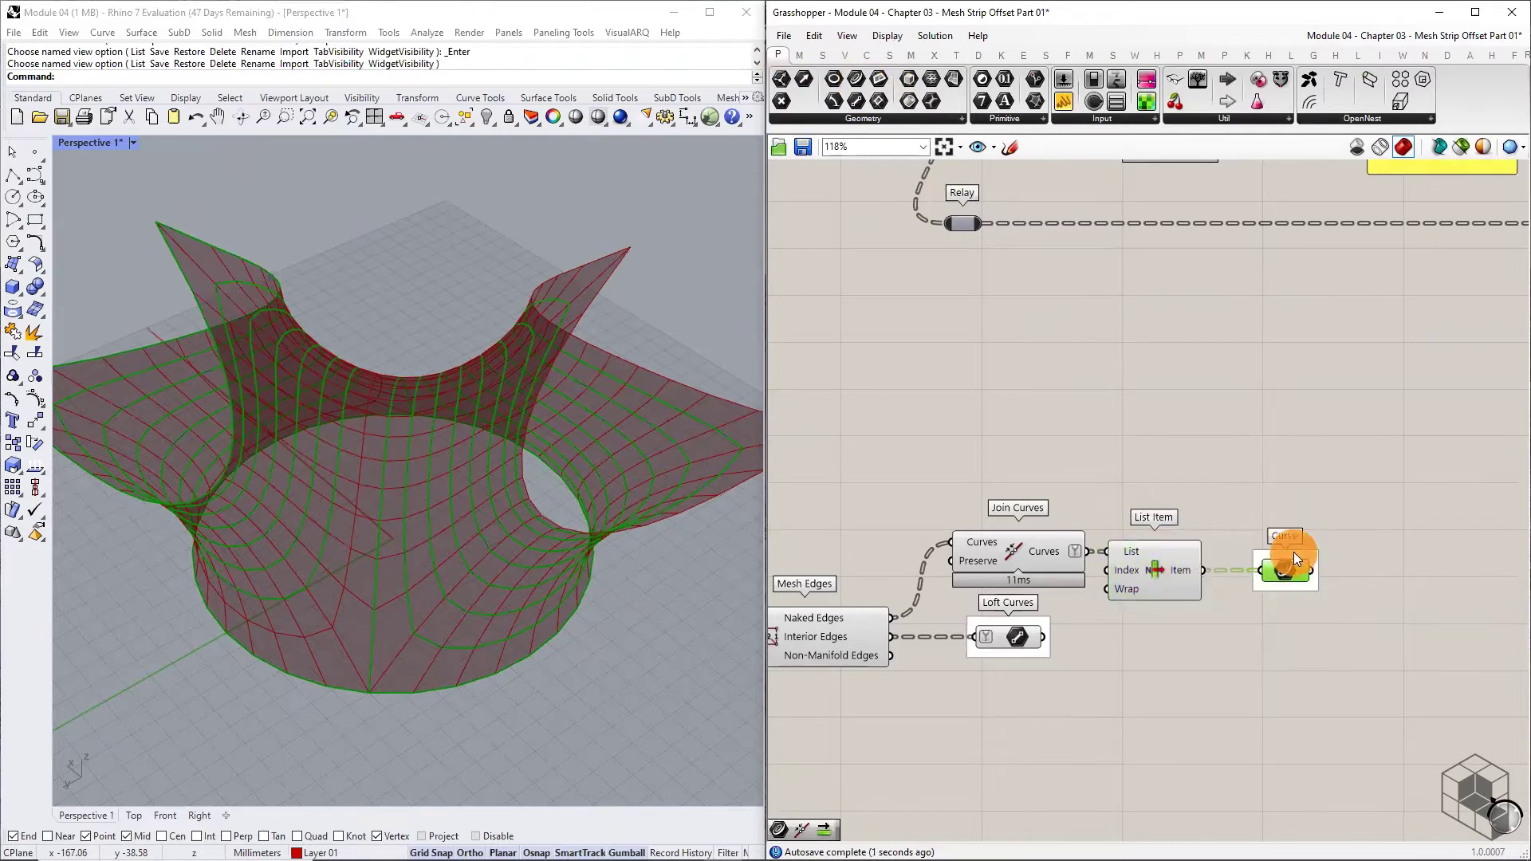
pyautogui.rightClick(1293, 552)
pyautogui.write('Guide')
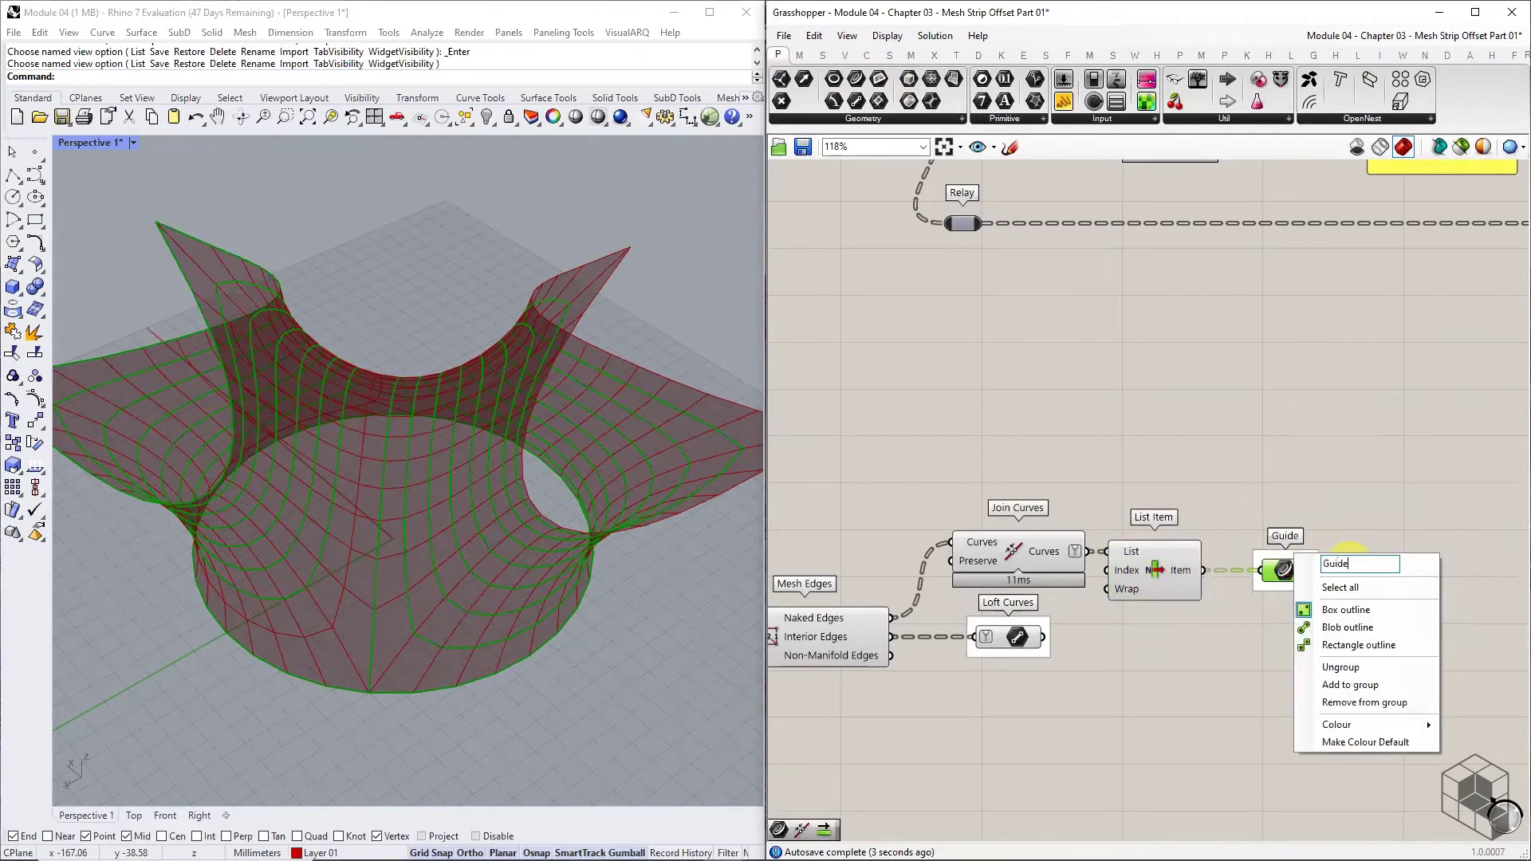
pyautogui.write(' Curve')
pyautogui.press('Return')
pyautogui.moveTo(1008, 642); pyautogui.dragTo(1297, 667)
# - Turn off the preview of Mesh Edges, Join Curves, List Item and the mesh parameter feeding Mesh Edges
pyautogui.scroll(-4, 1276, 662)
pyautogui.moveTo(1203, 695); pyautogui.dragTo(1238, 674, button='right')
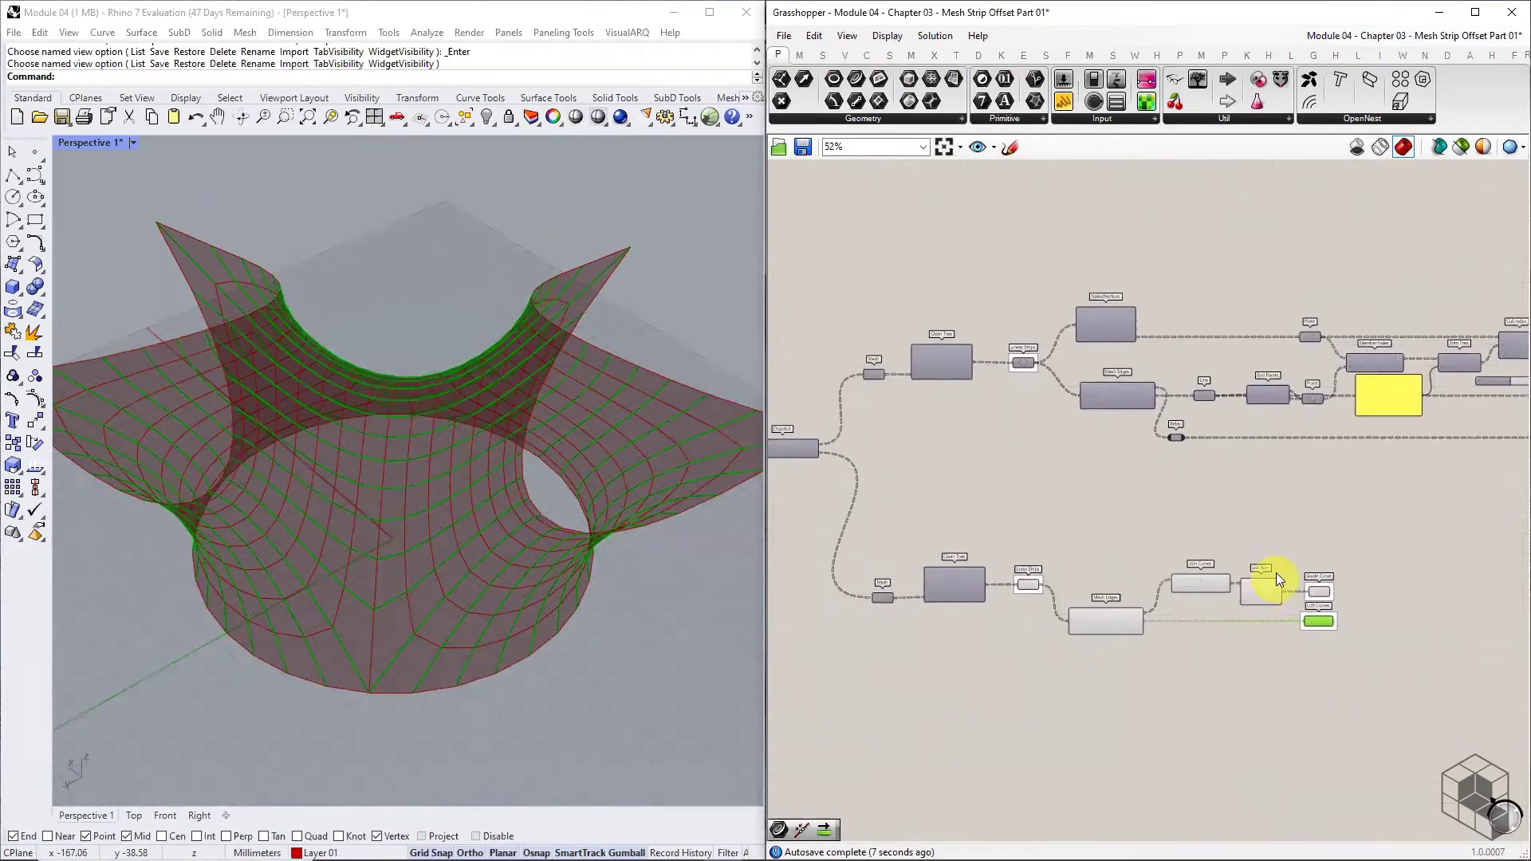
pyautogui.moveTo(1284, 548); pyautogui.dragTo(1109, 649)
pyautogui.middleClick(1179, 606)
pyautogui.click(1221, 558)
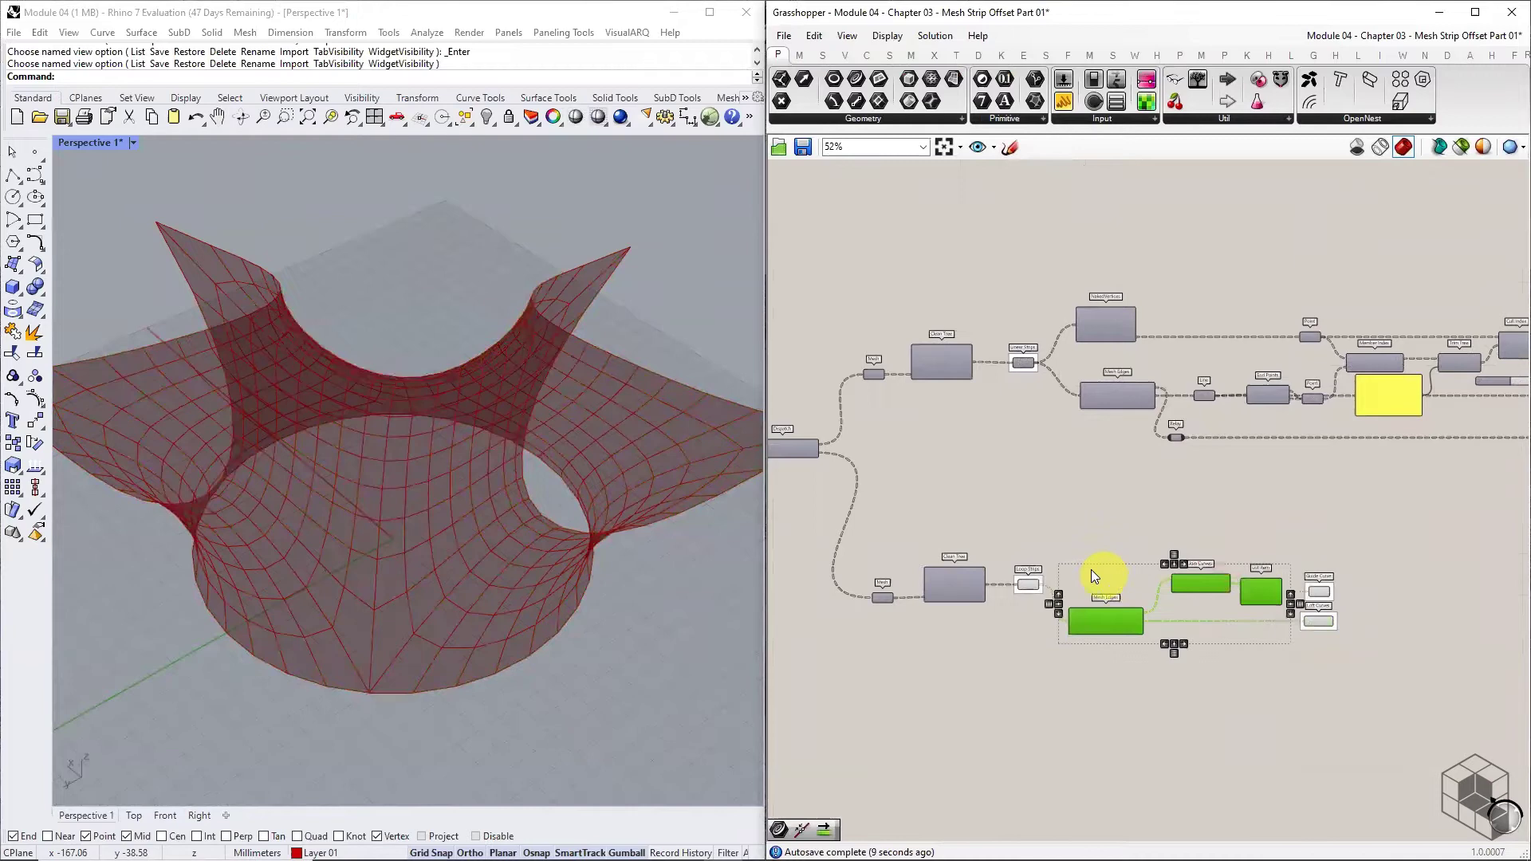
pyautogui.moveTo(1092, 568); pyautogui.dragTo(1029, 613)
pyautogui.middleClick(1034, 595)
pyautogui.click(1093, 547)
pyautogui.moveTo(1241, 661); pyautogui.dragTo(1096, 667, button='right')
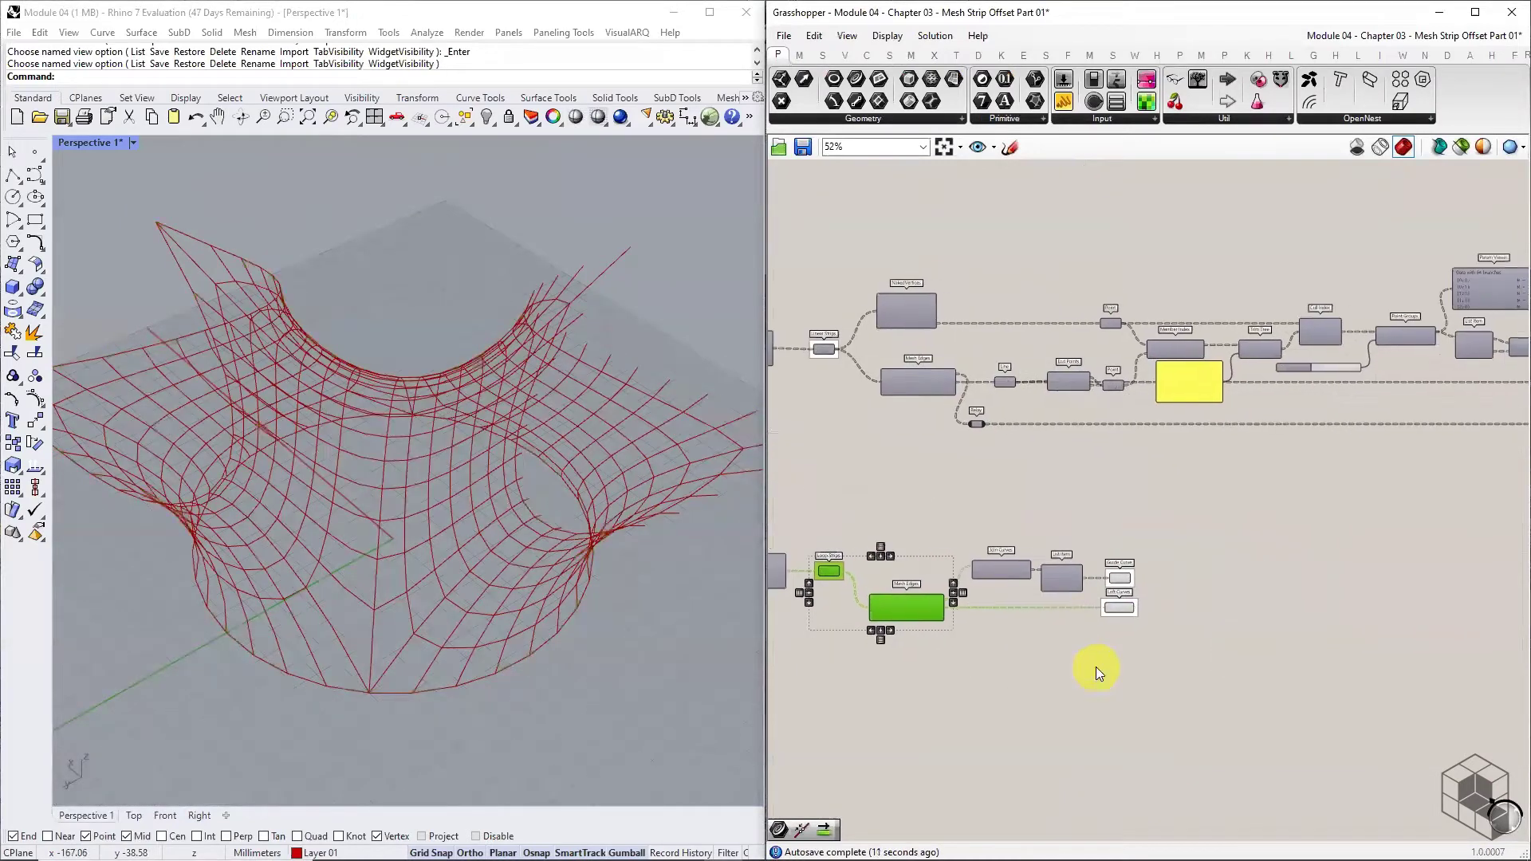
pyautogui.click(1096, 666)
# - Check the data structure of the Guide Curve parameter and highlight the guide and loft curves in the viewport
pyautogui.scroll(7, 1137, 574)
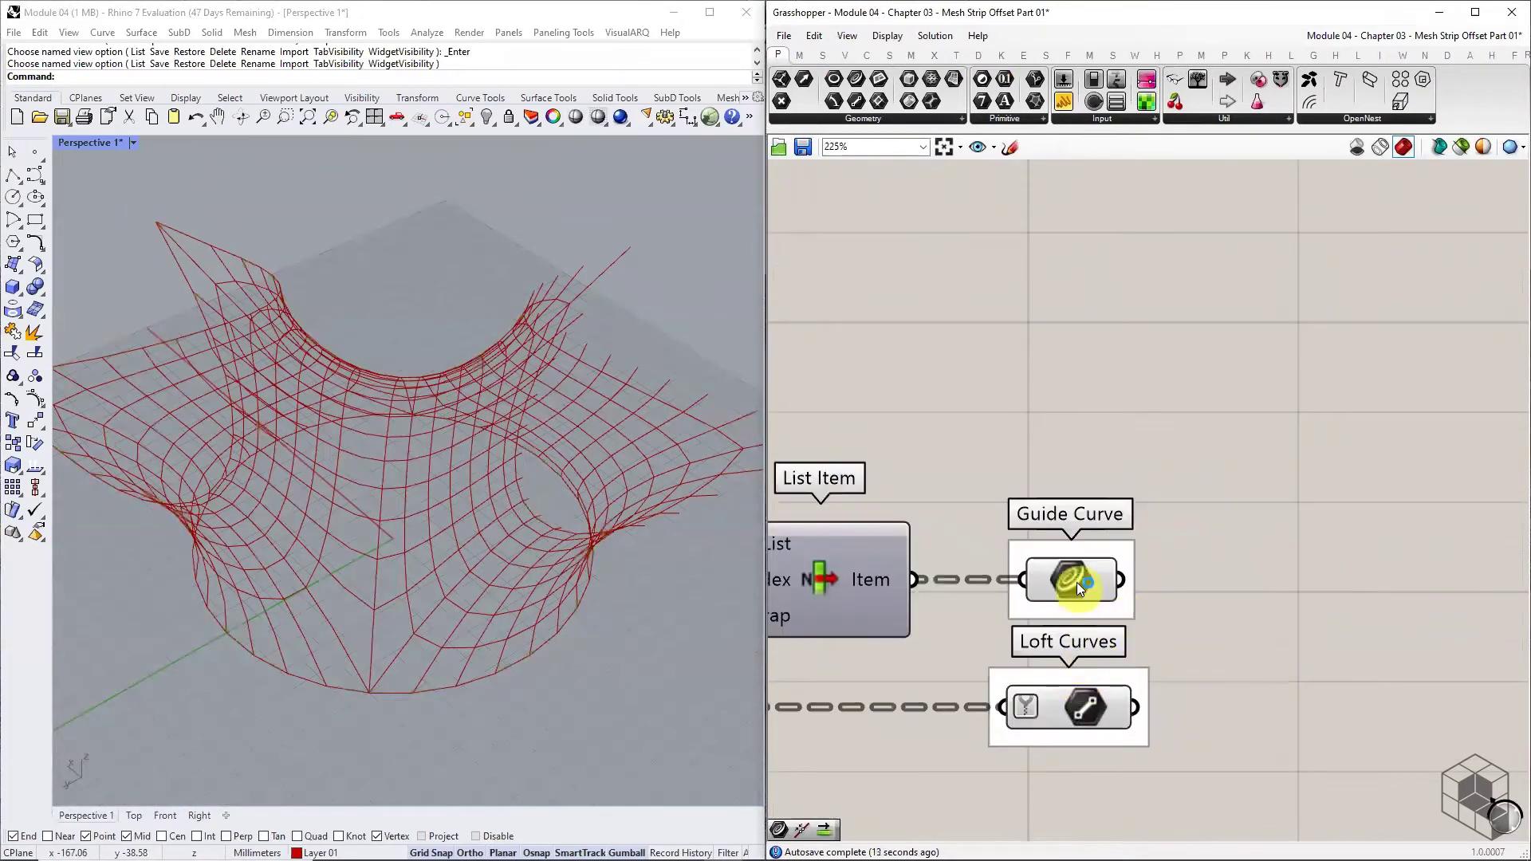
pyautogui.moveTo(1077, 581)
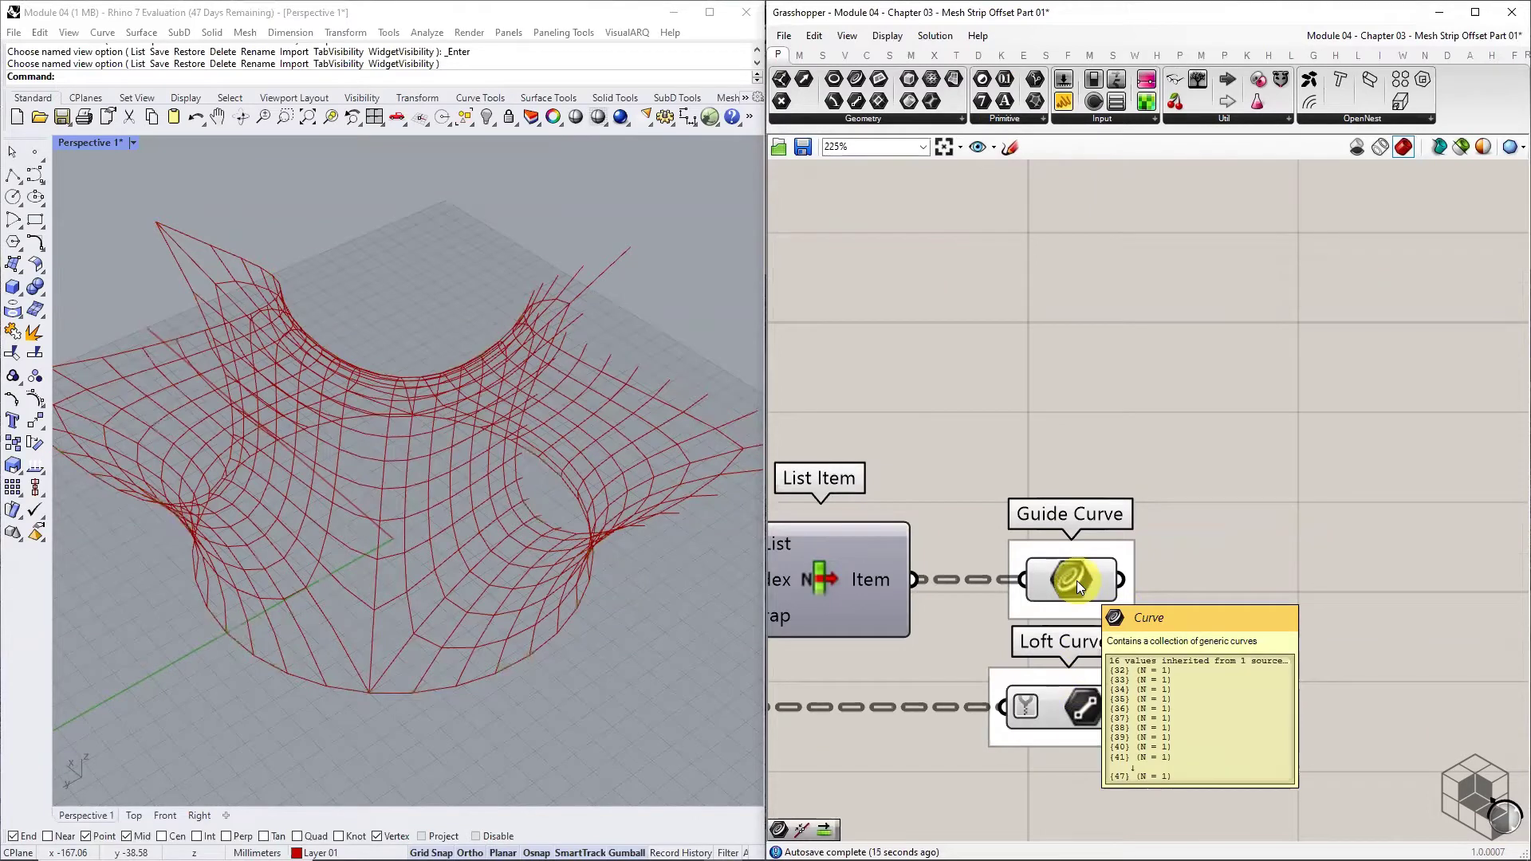
pyautogui.click(1071, 579)
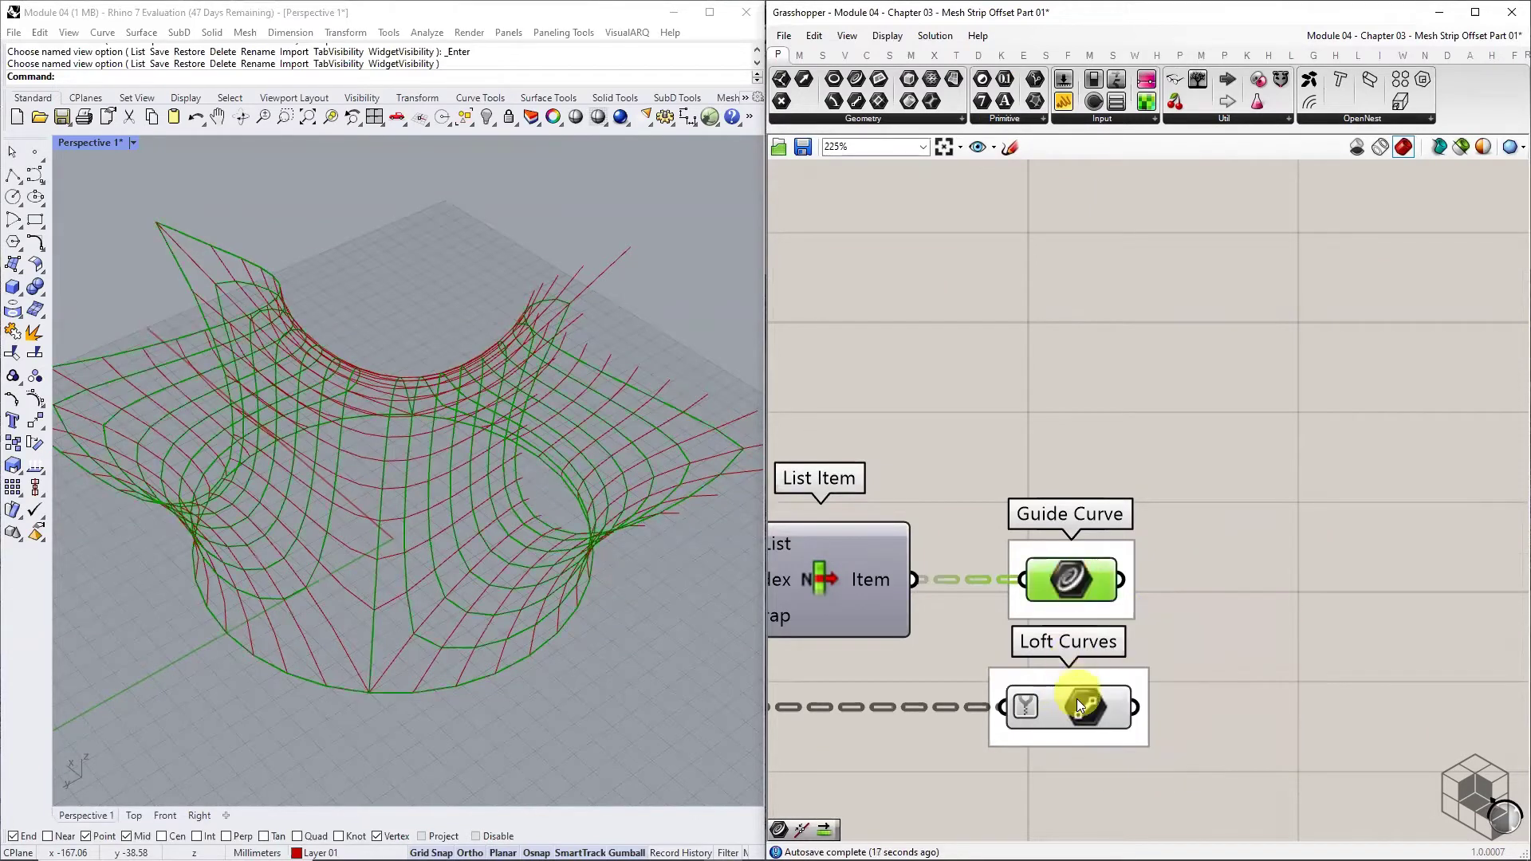
pyautogui.keyDown('shift'); pyautogui.click(1076, 699); pyautogui.keyUp('shift')
pyautogui.click(1258, 740)
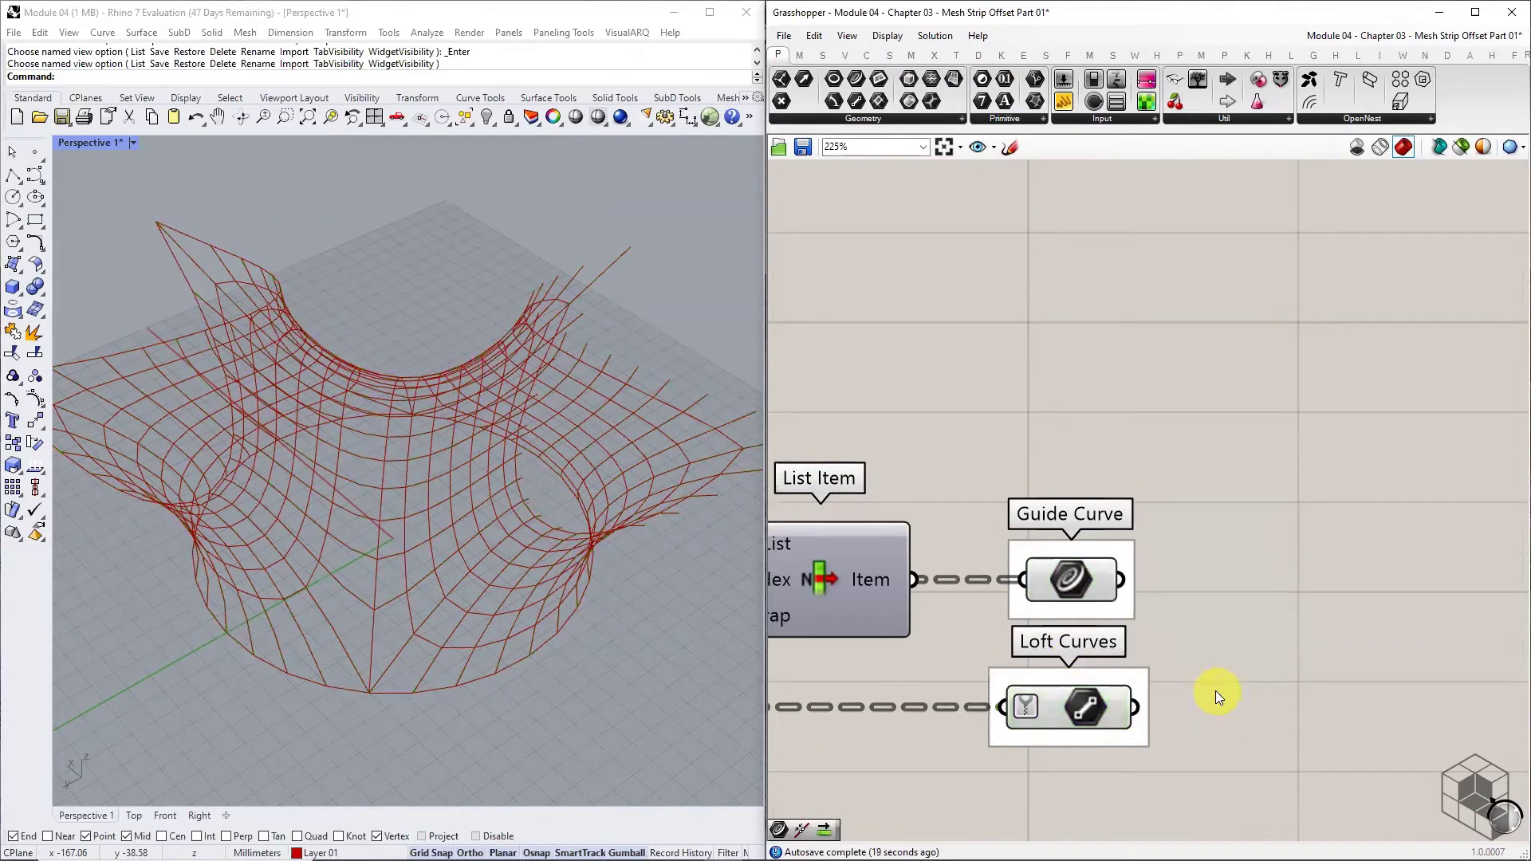
# - Locate the Loft Curves and Guide Curve parameters that start the existing linear strip lofting definition
pyautogui.scroll(-5, 1215, 690)
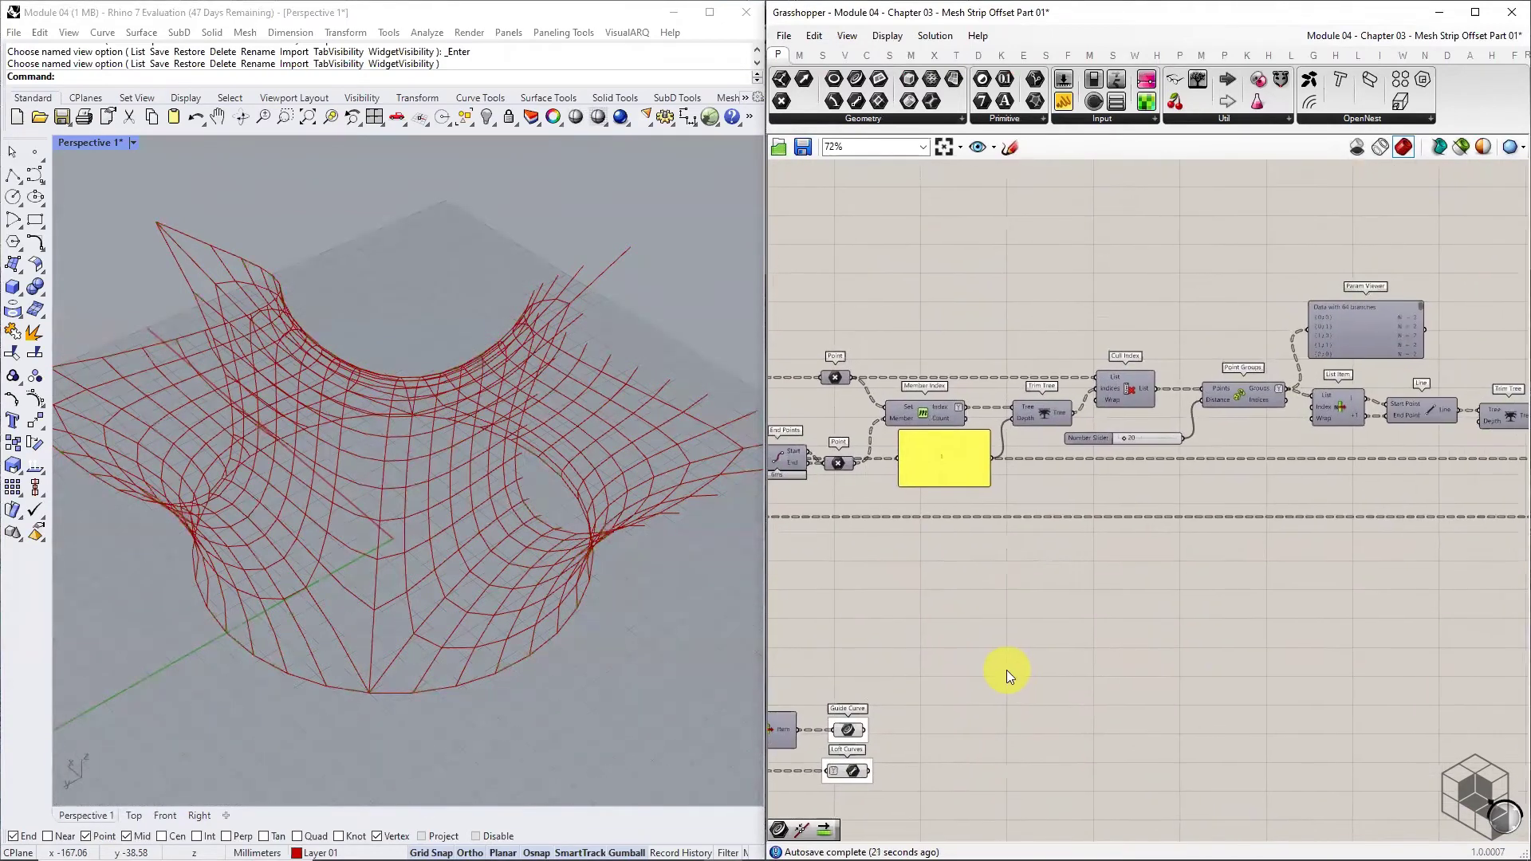
pyautogui.moveTo(1470, 569); pyautogui.dragTo(850, 566, button='right')
pyautogui.scroll(-2, 850, 566)
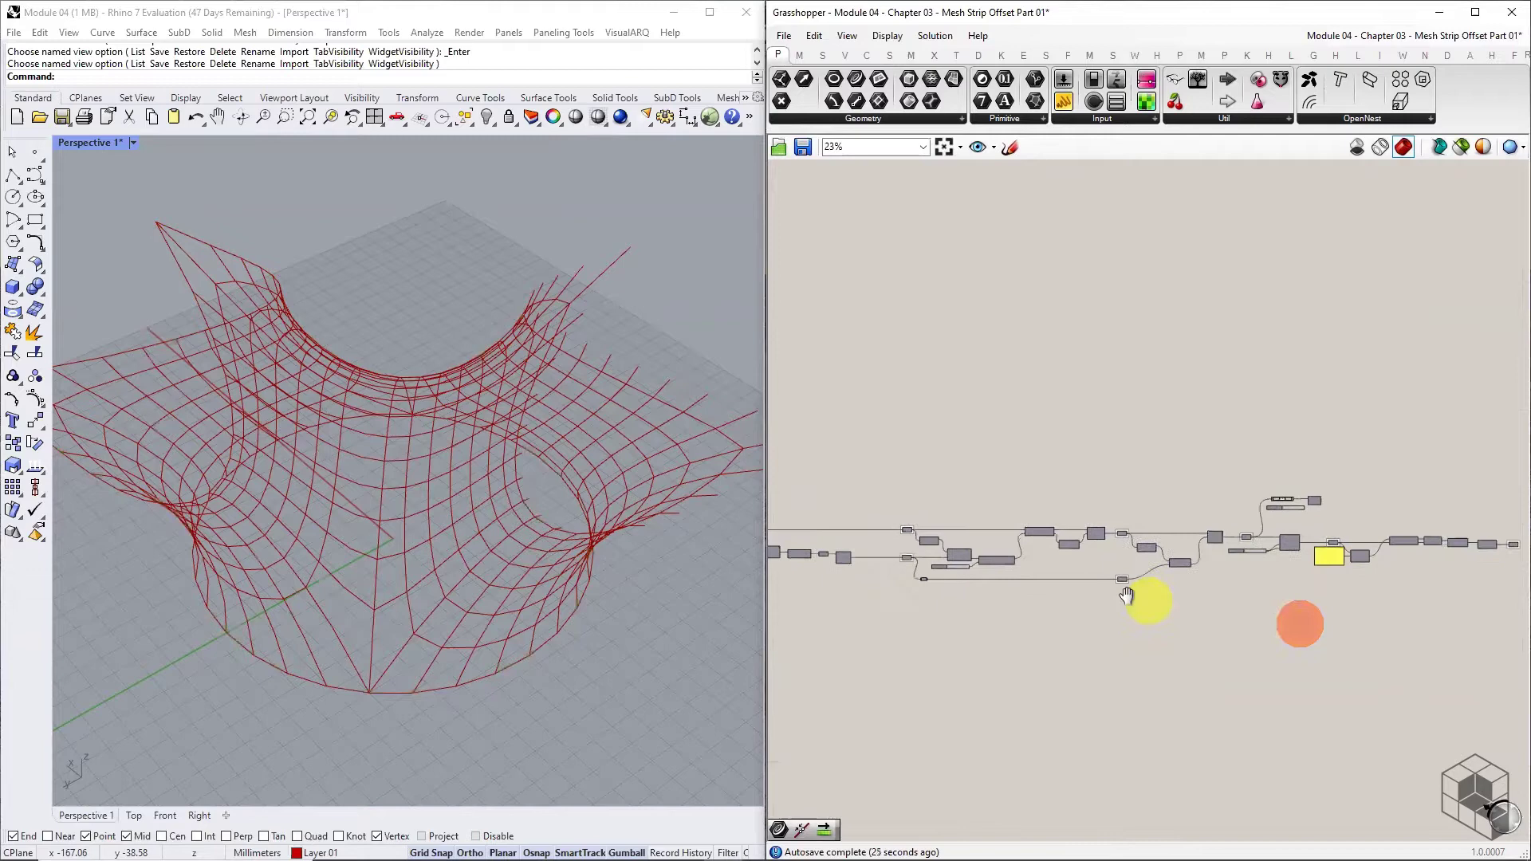
pyautogui.scroll(6, 971, 568)
pyautogui.scroll(3, 922, 515)
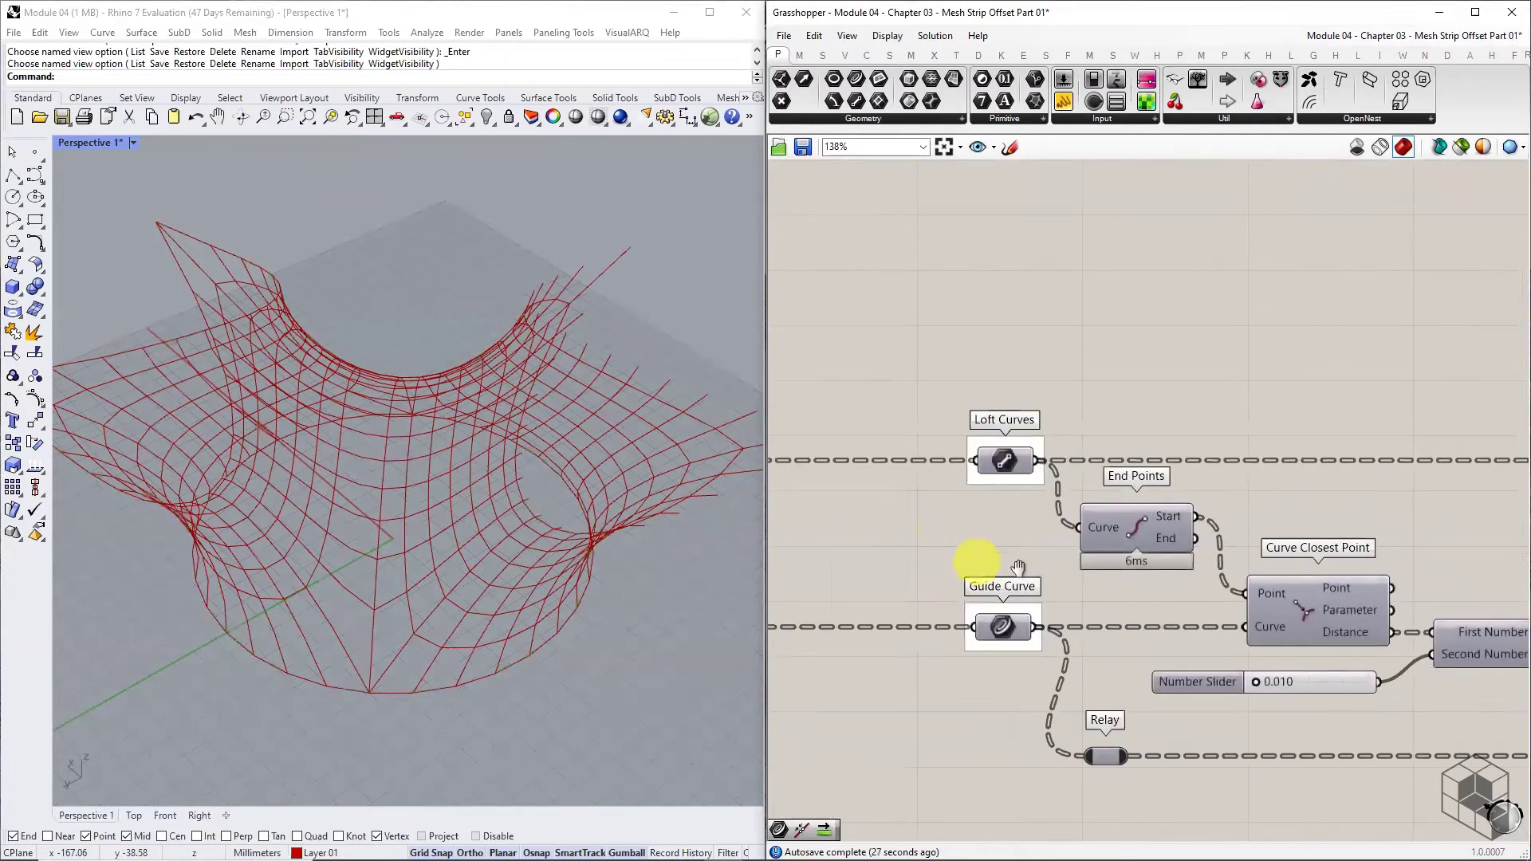
pyautogui.moveTo(980, 566); pyautogui.dragTo(1066, 582, button='right')
pyautogui.moveTo(1104, 401); pyautogui.dragTo(1020, 708)
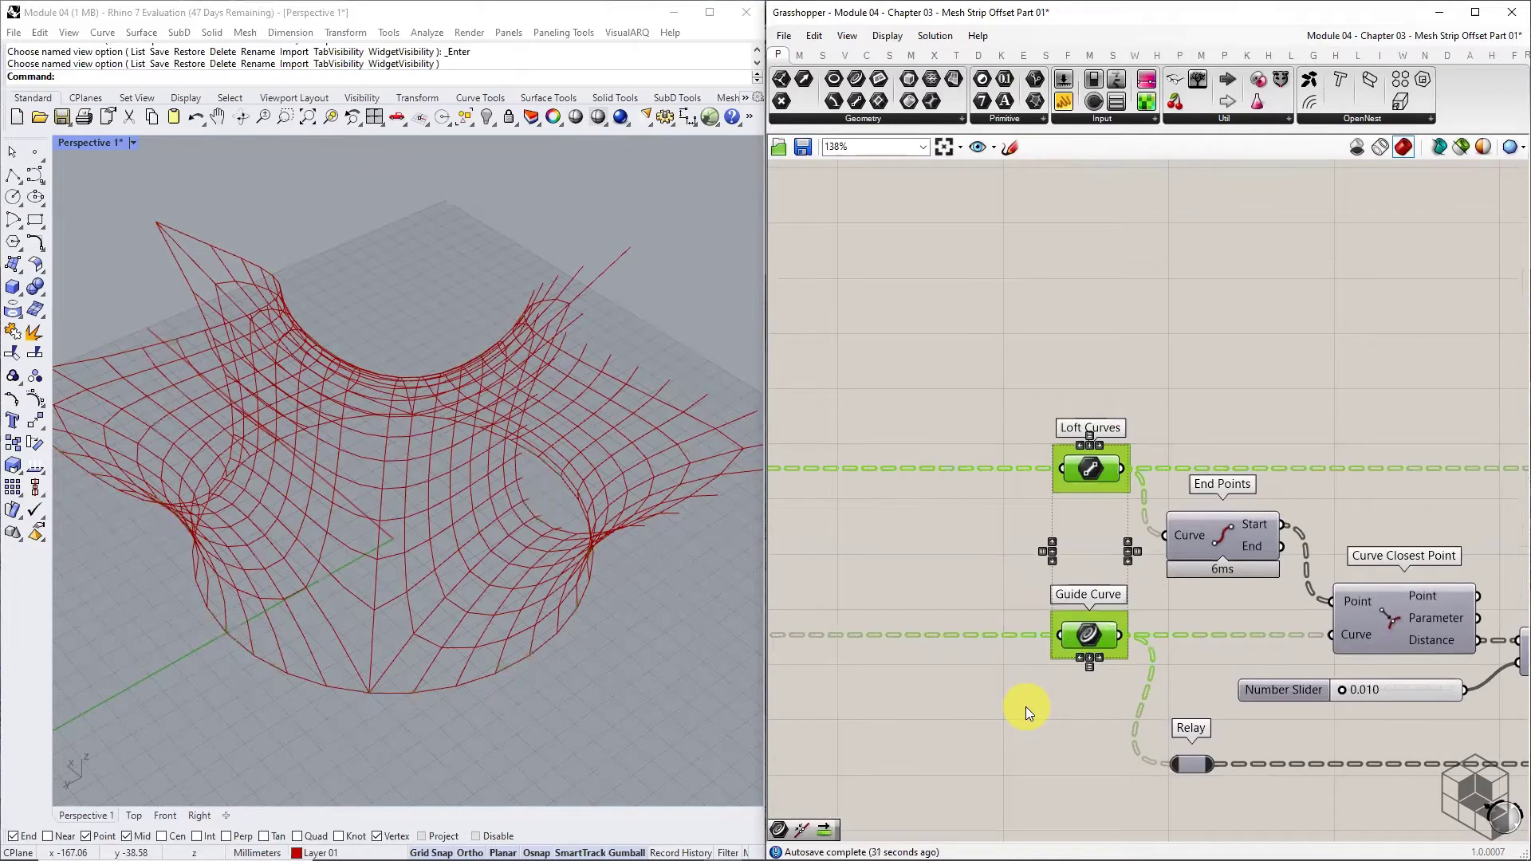
pyautogui.click(1026, 706)
# - Duplicate the lofting definition from its Loft Curves and Guide Curve parameters onward, place the copy below the original, and group it
pyautogui.scroll(-8, 997, 610)
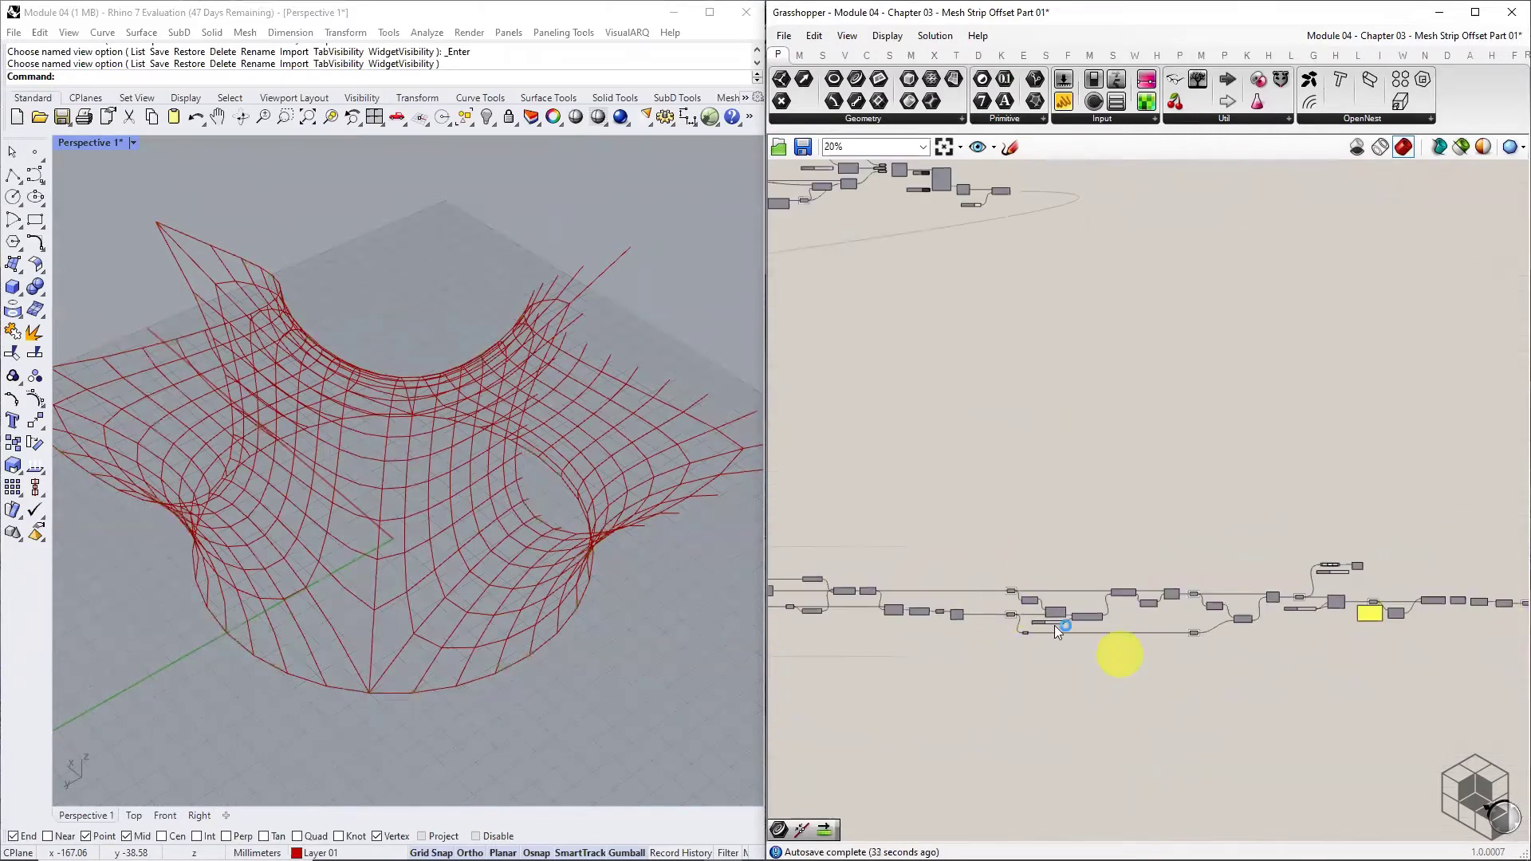
pyautogui.scroll(-2, 1054, 625)
pyautogui.moveTo(1395, 575); pyautogui.dragTo(1007, 643)
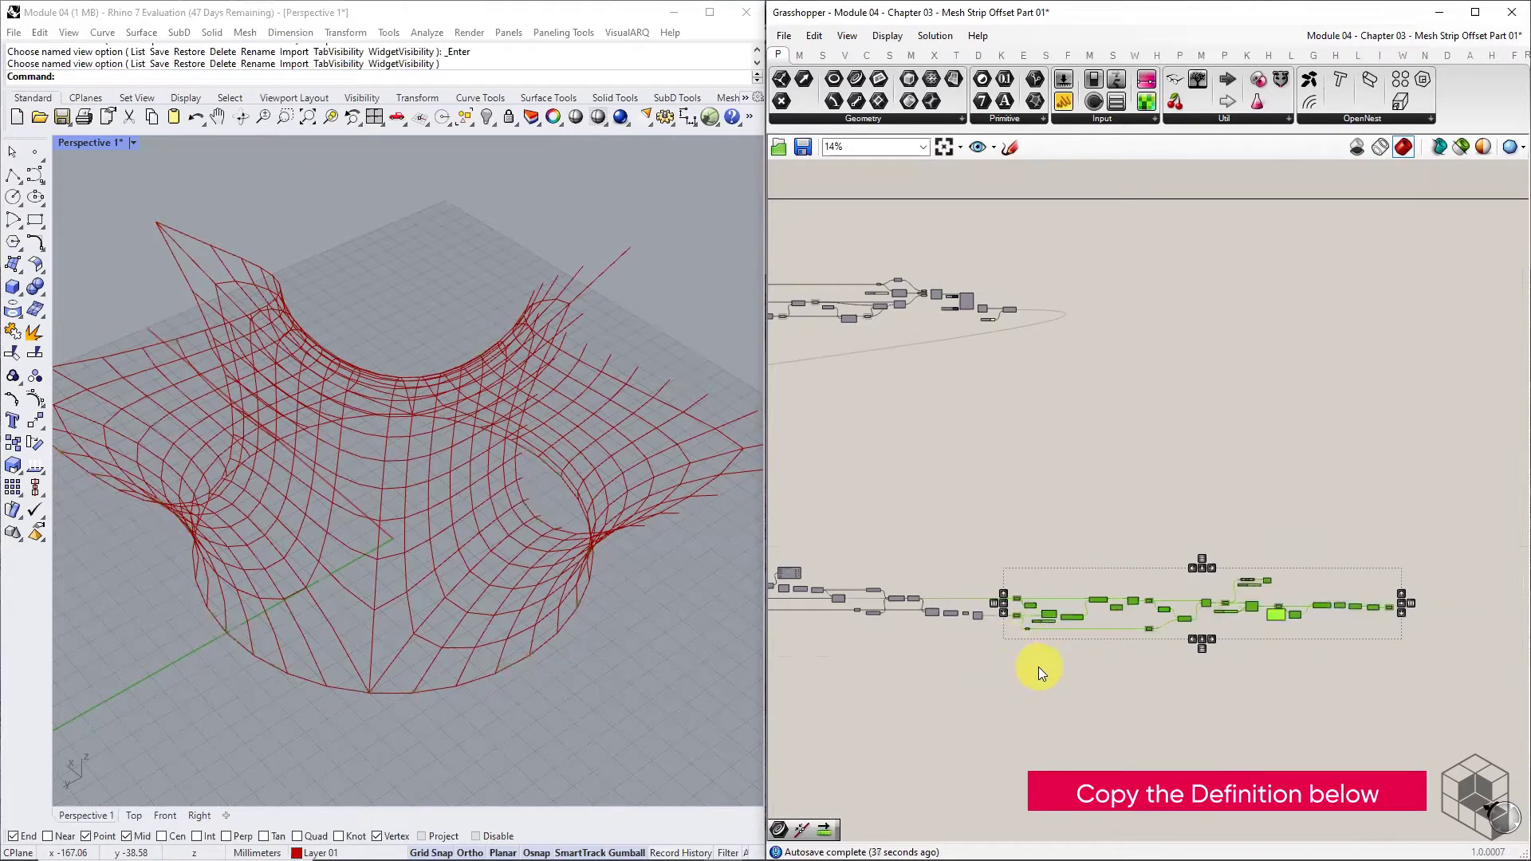
pyautogui.moveTo(1038, 667); pyautogui.dragTo(1246, 606, button='right')
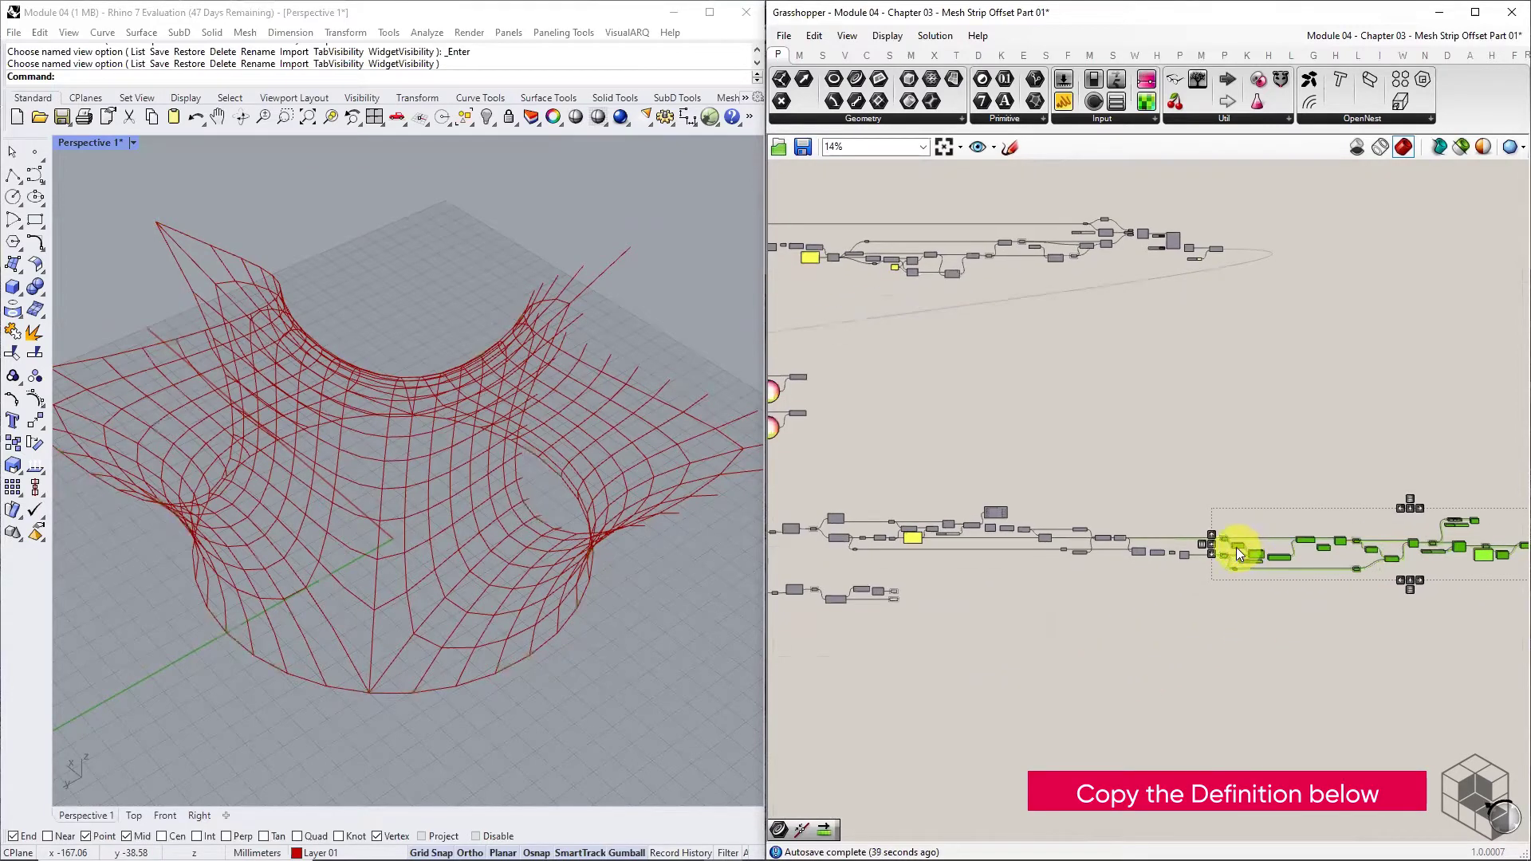
pyautogui.keyDown('alt'); pyautogui.moveTo(1236, 547); pyautogui.dragTo(963, 624); pyautogui.keyUp('alt')
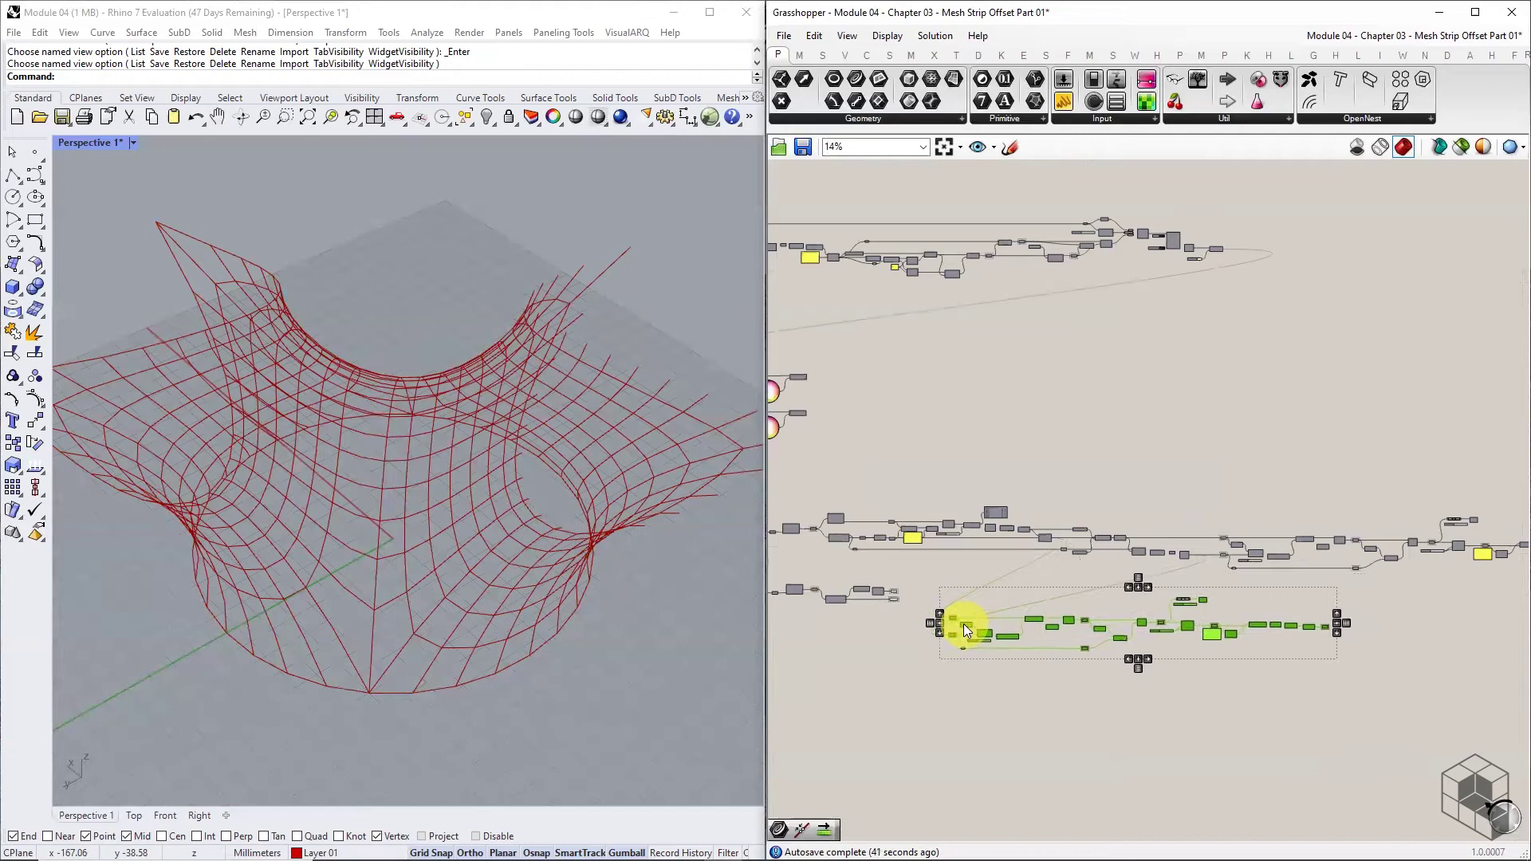
pyautogui.middleClick(963, 624)
pyautogui.click(968, 581)
# - Rewire the copied definition's Loft Curves and Guide Curve parameters to the new loop strip Loft Curves and Guide Curve outputs
pyautogui.scroll(7, 927, 601)
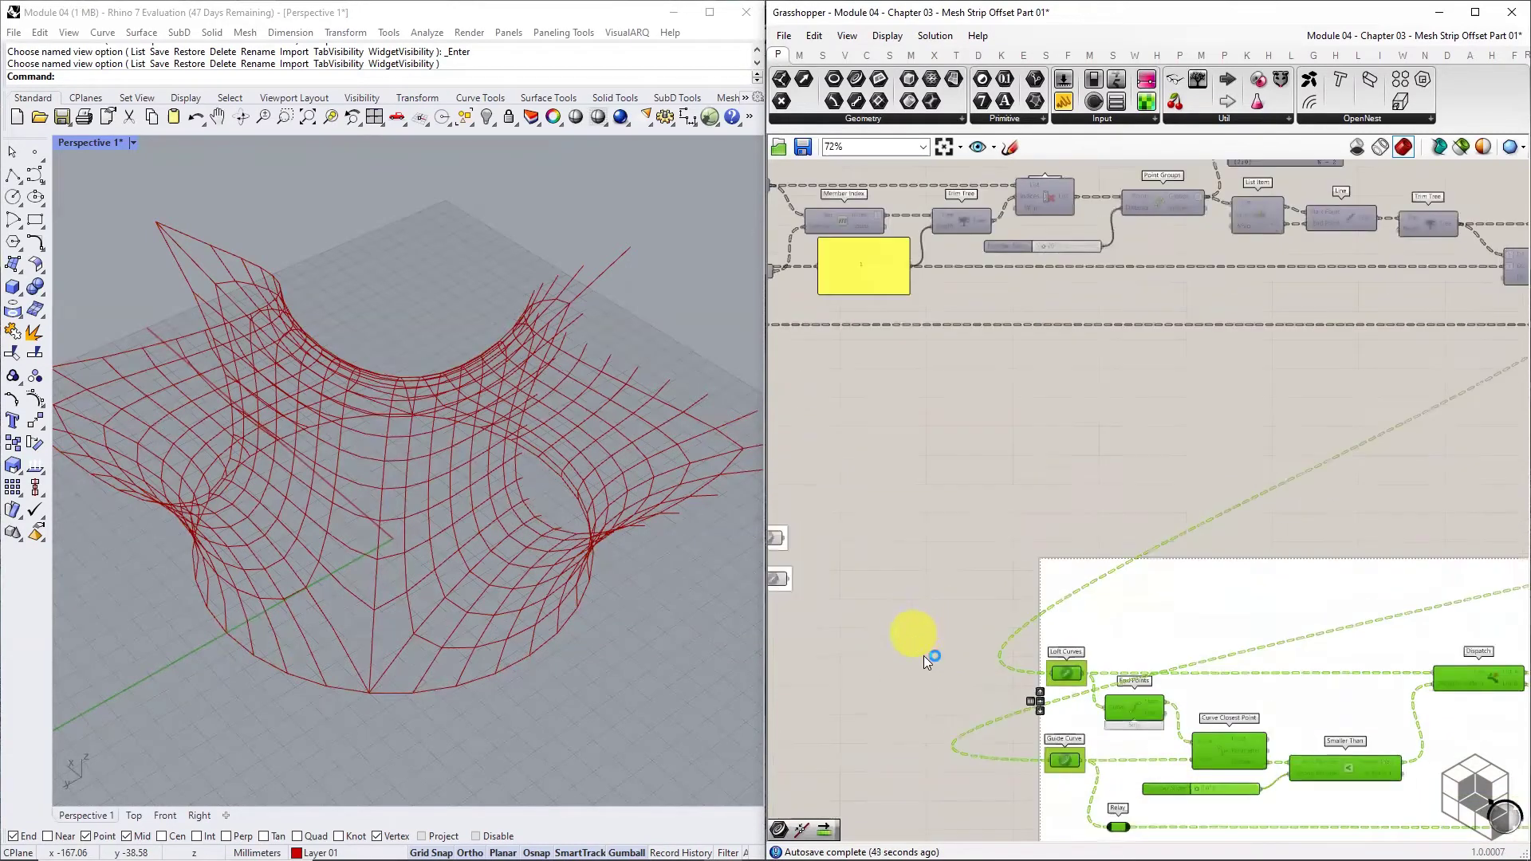
pyautogui.moveTo(923, 655); pyautogui.dragTo(1156, 547, button='right')
pyautogui.click(983, 466)
pyautogui.click(1066, 552)
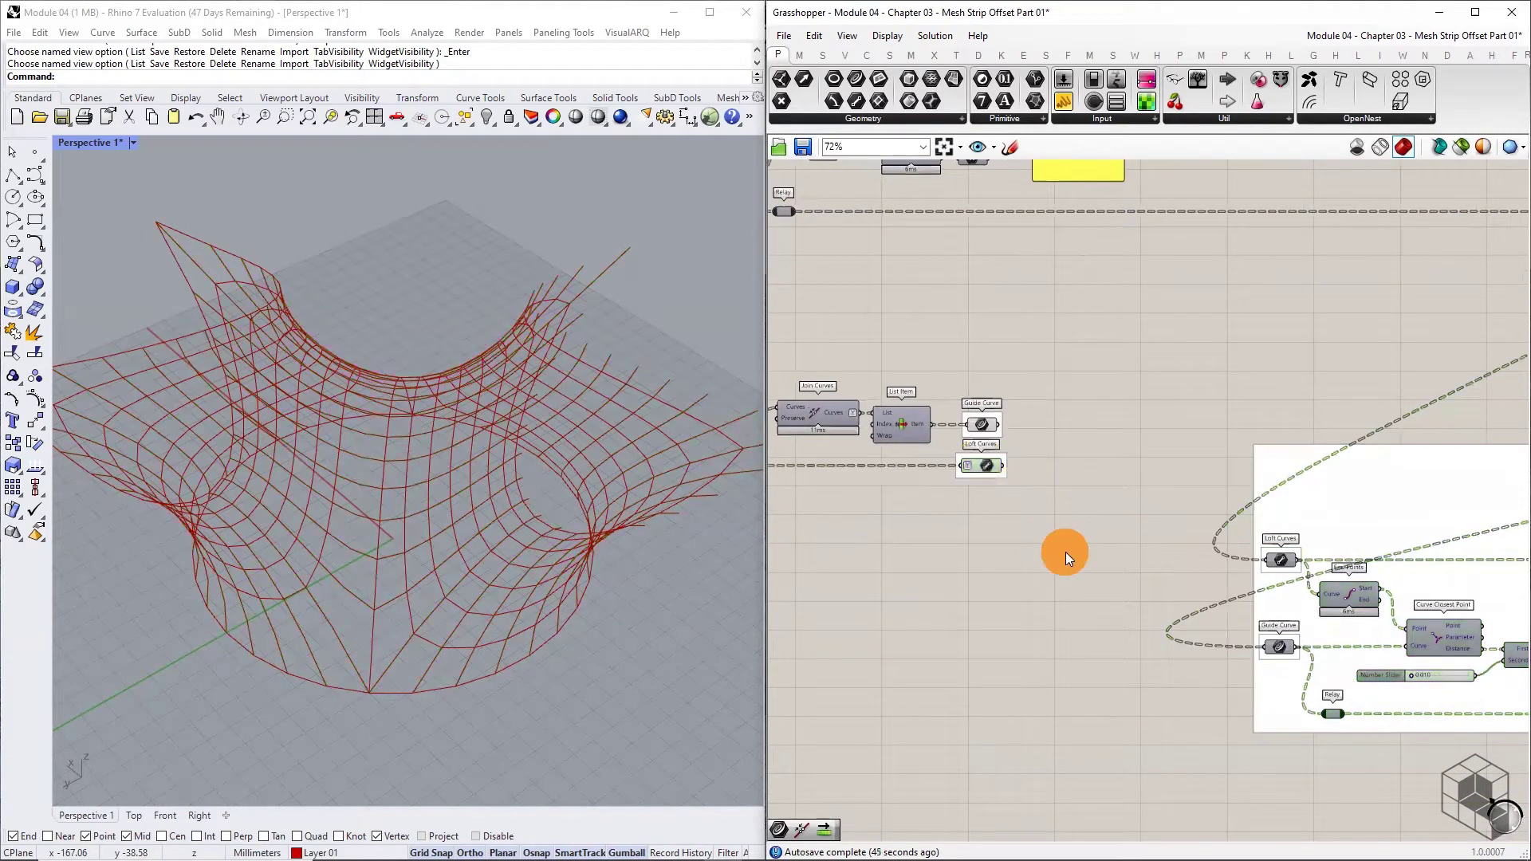
pyautogui.scroll(3, 1092, 550)
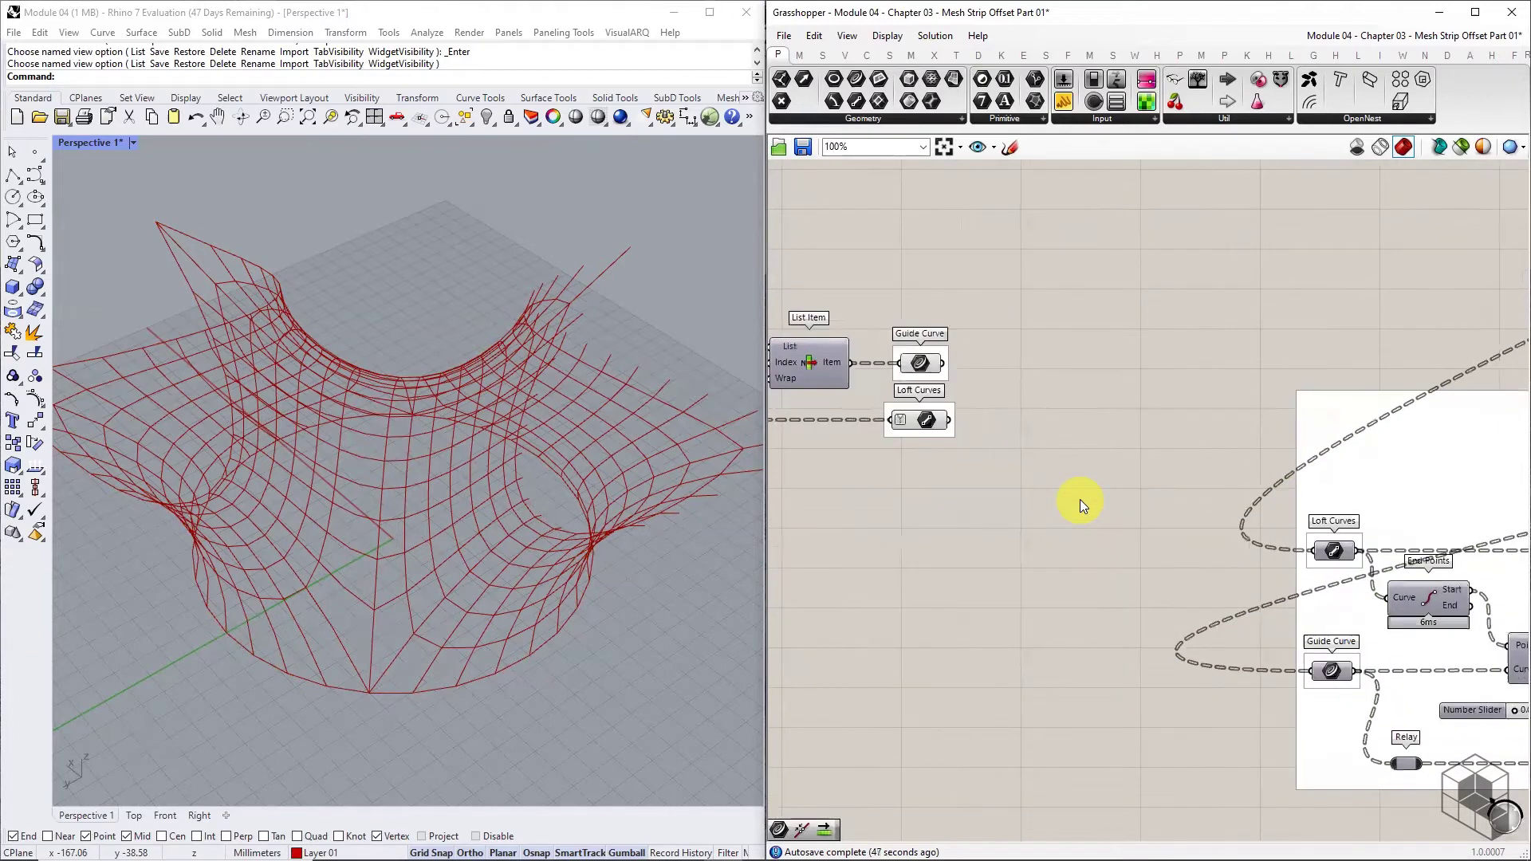
pyautogui.click(925, 426)
pyautogui.moveTo(950, 420); pyautogui.dragTo(1313, 551)
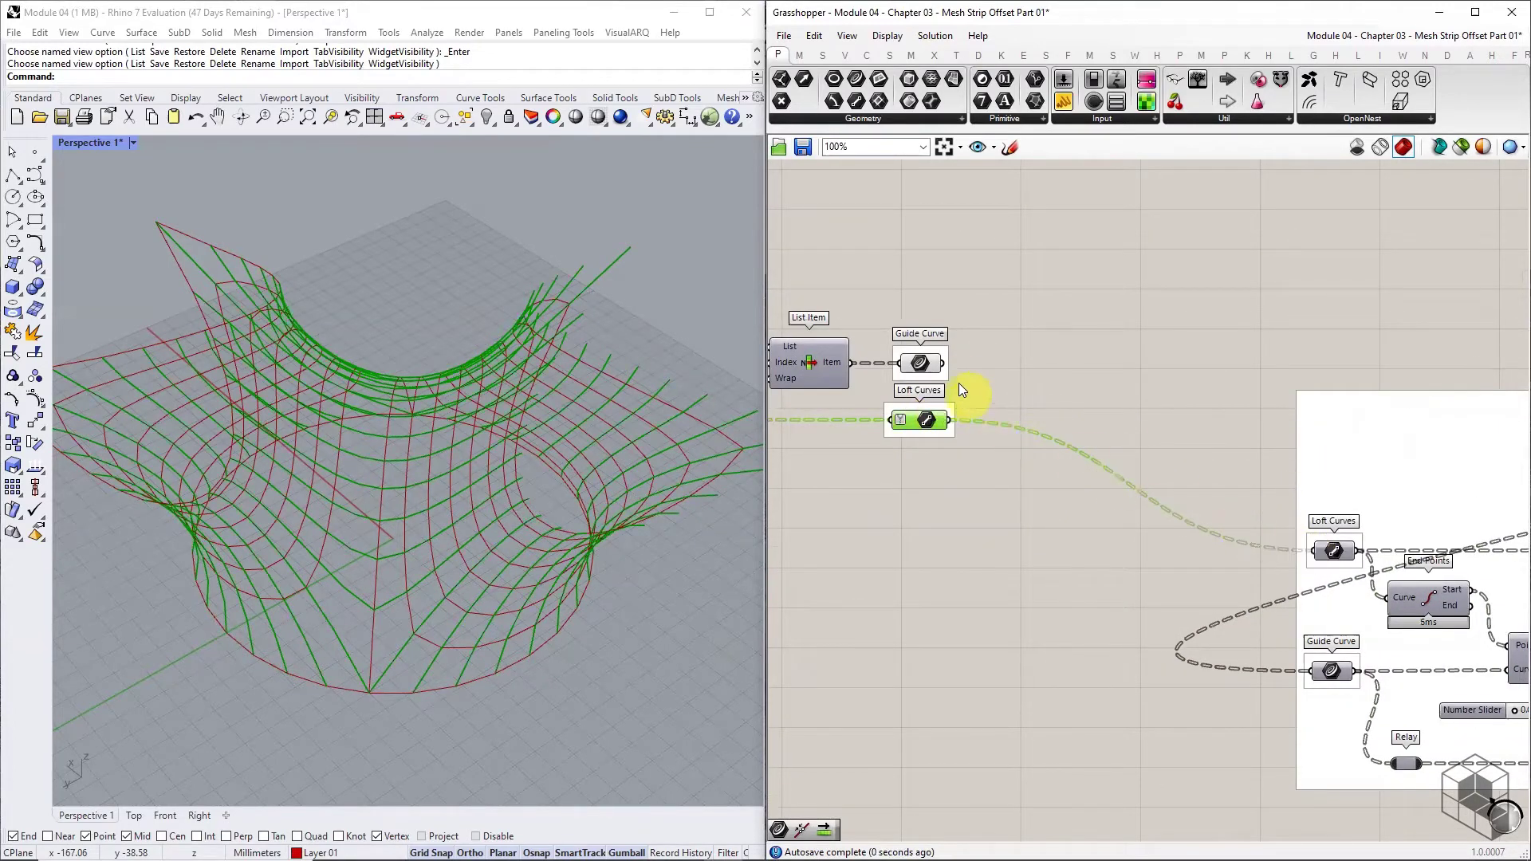
pyautogui.moveTo(941, 364); pyautogui.dragTo(1309, 672)
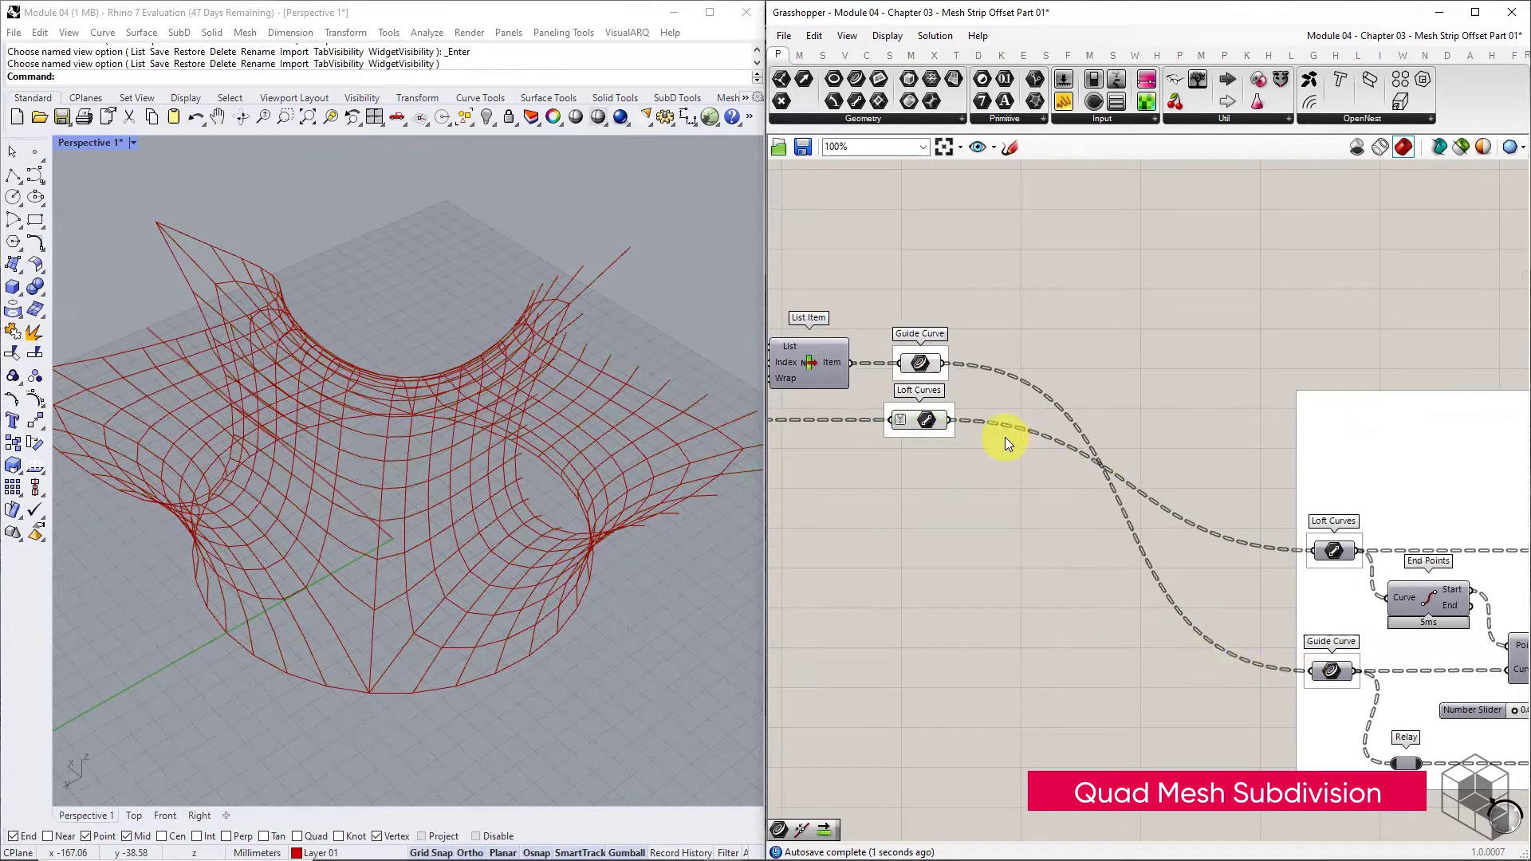
# - Turn off the preview of the loop strip Guide Curve and Loft Curves parameters
pyautogui.moveTo(989, 338); pyautogui.dragTo(901, 472)
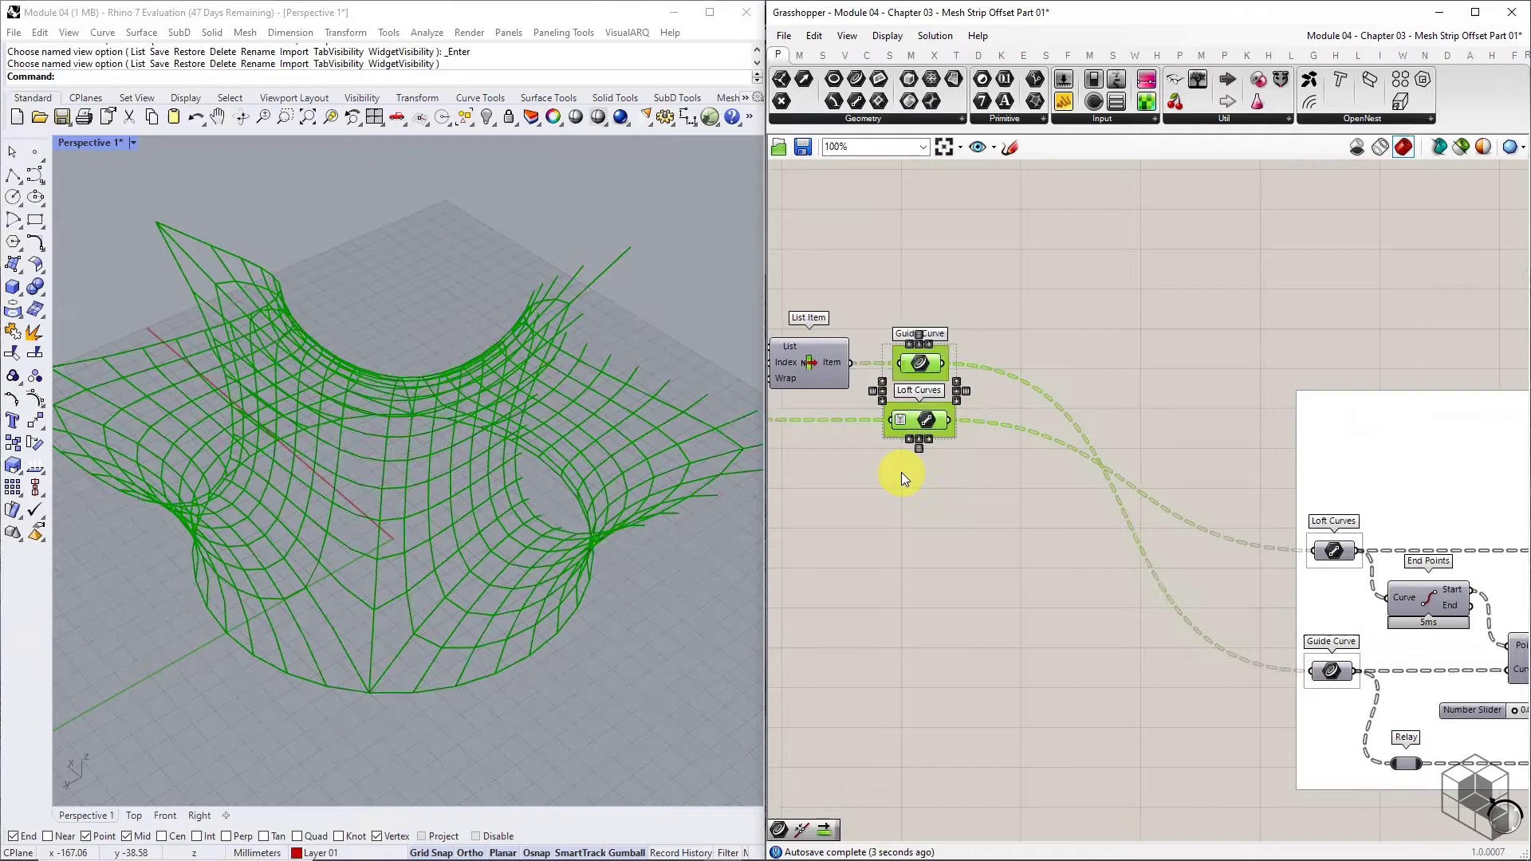
pyautogui.middleClick(1018, 493)
pyautogui.click(1064, 447)
# - Turn on the preview of the Linear Strip Surfaces parameter at the end of the copied definition and check its data structure
pyautogui.scroll(-4, 995, 520)
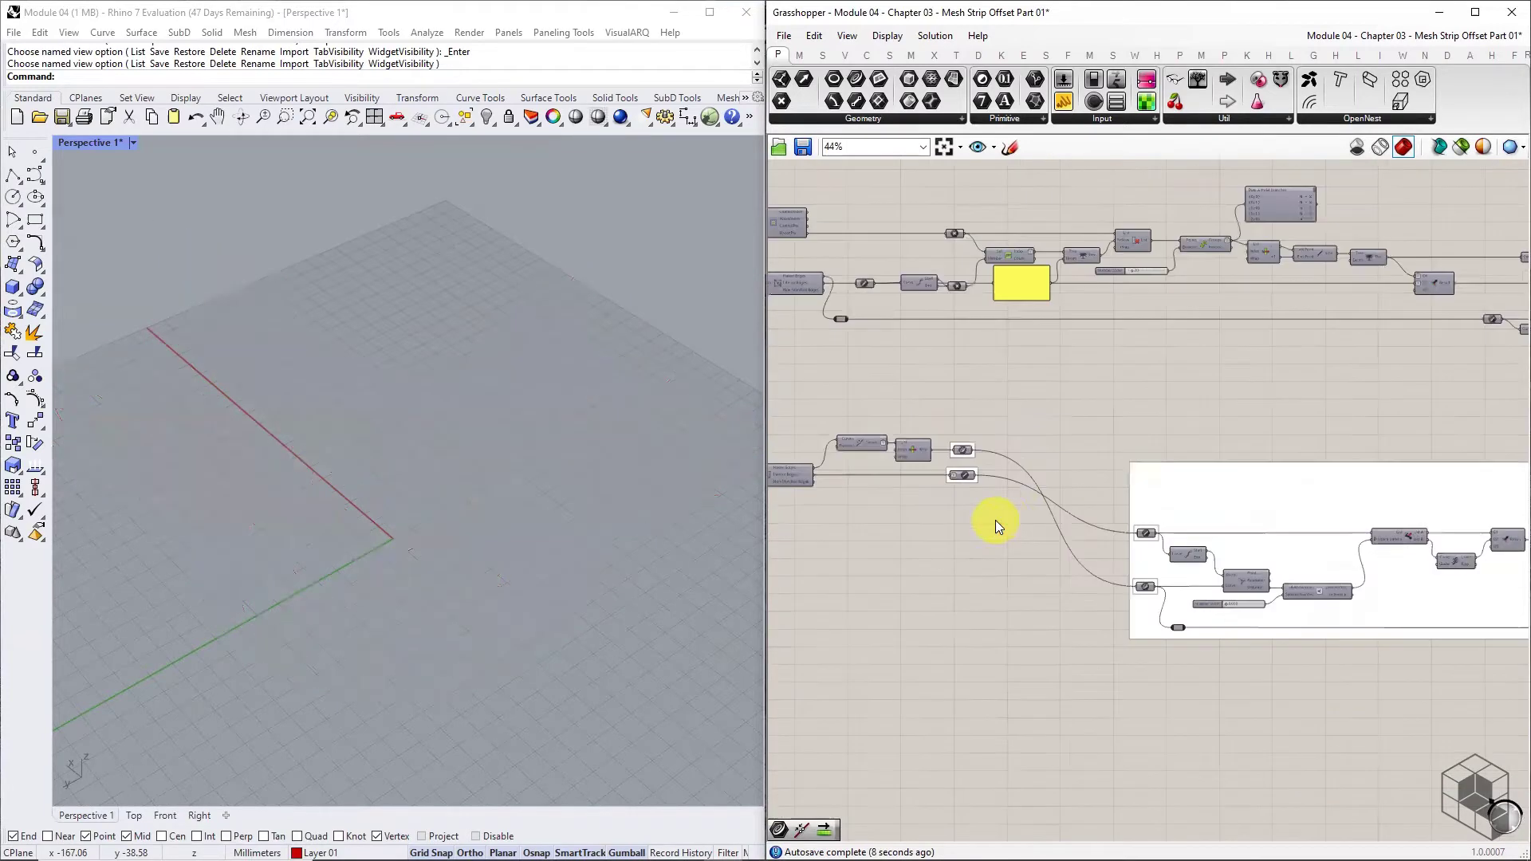
pyautogui.moveTo(1327, 515); pyautogui.dragTo(927, 510, button='right')
pyautogui.moveTo(1386, 498); pyautogui.dragTo(942, 499, button='right')
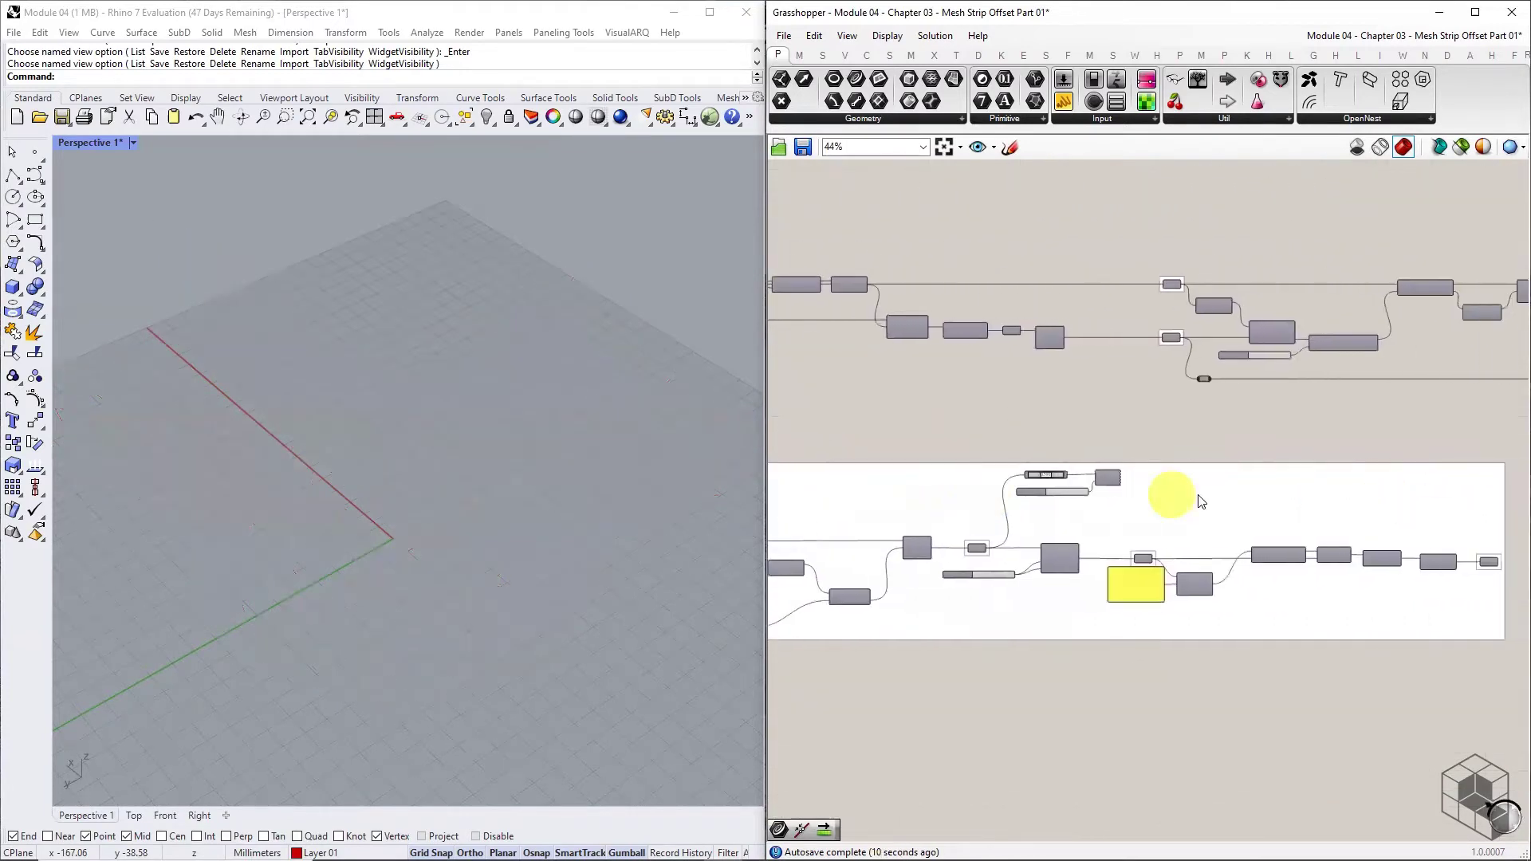
pyautogui.scroll(5, 1172, 550)
pyautogui.middleClick(1180, 559)
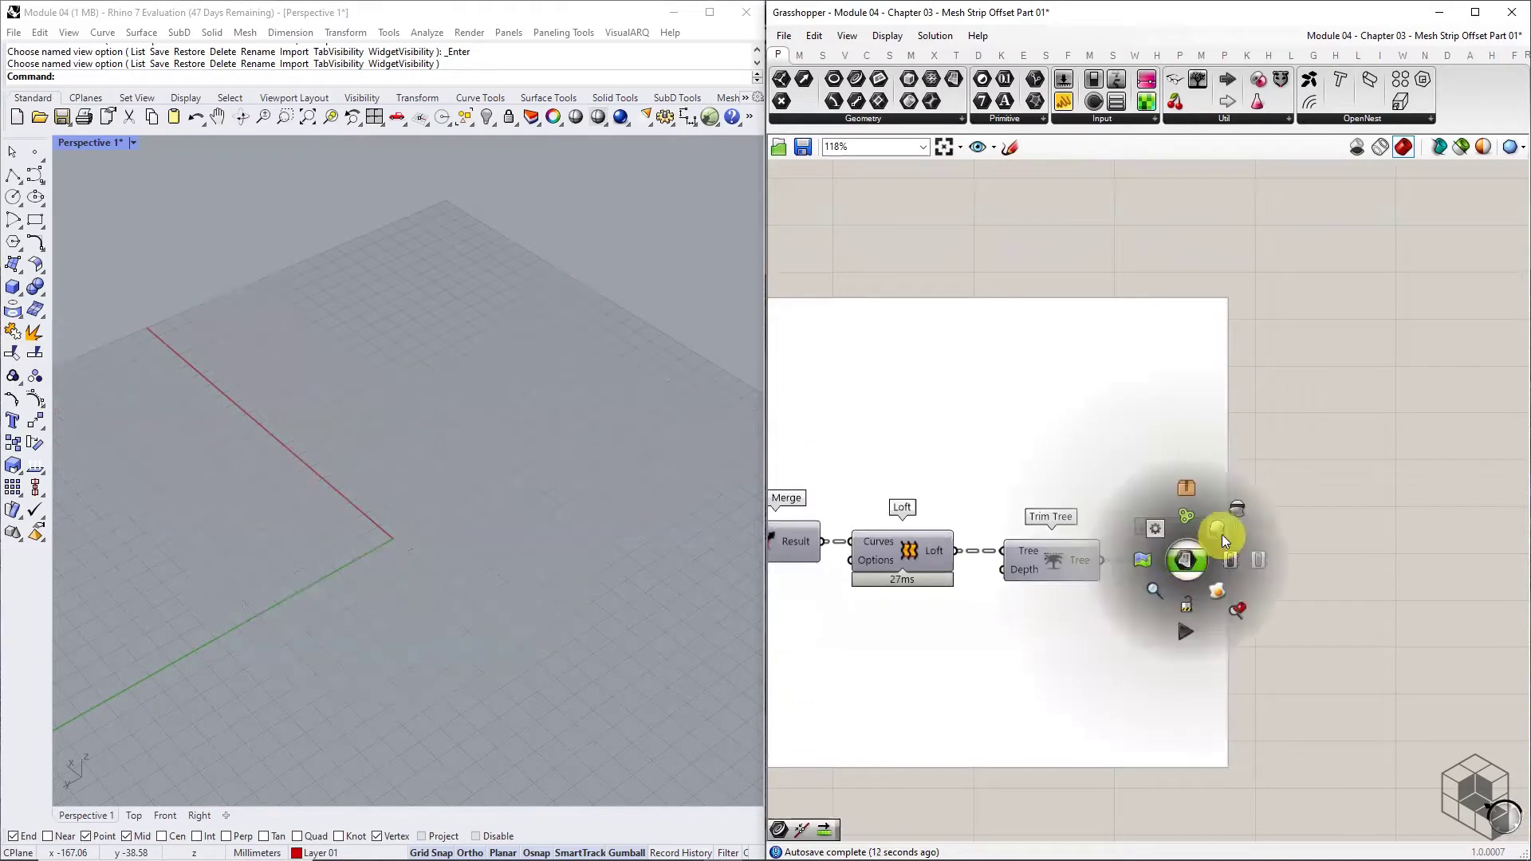
pyautogui.click(1219, 532)
pyautogui.click(1300, 580)
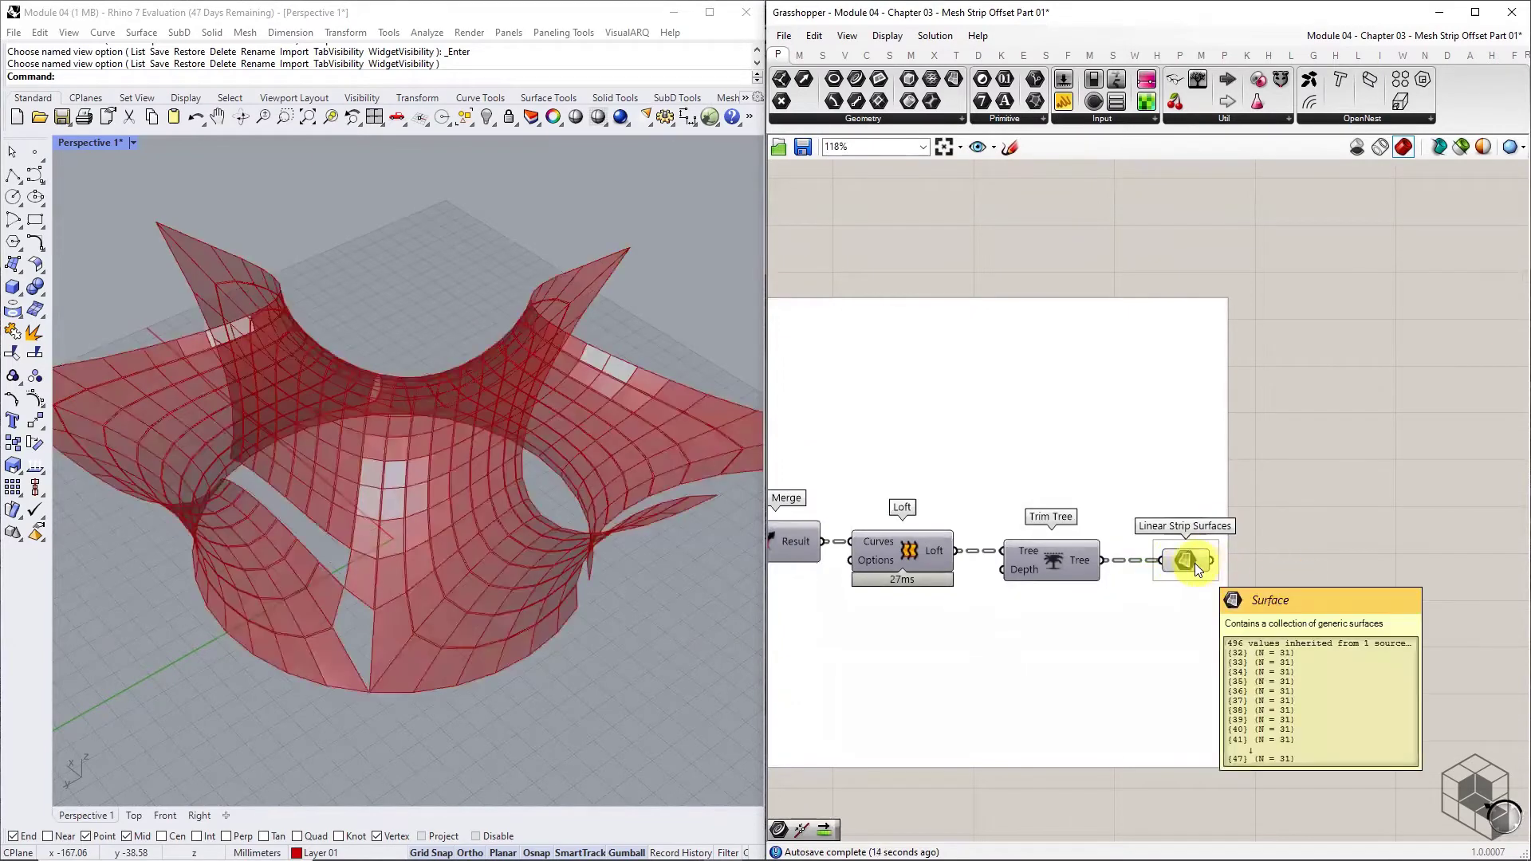
# - Examine the lofted loop strip surfaces and the Shortened Loft Curves, Cull Index and Shortest List section of the copied definition
pyautogui.moveTo(558, 602); pyautogui.dragTo(501, 728, button='right')
pyautogui.moveTo(501, 676); pyautogui.dragTo(539, 671, button='right')
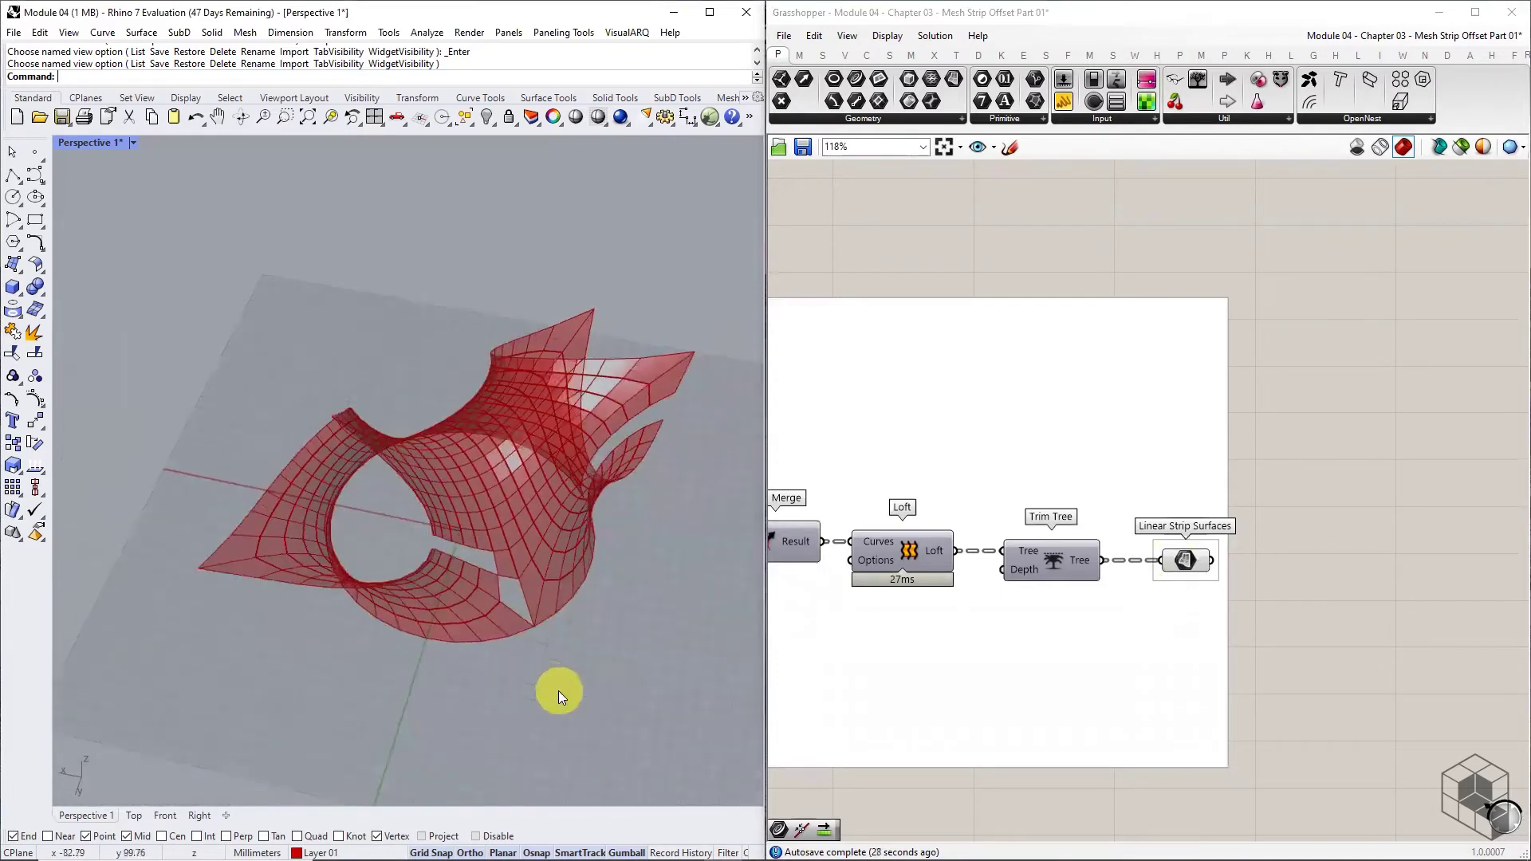
pyautogui.moveTo(925, 681); pyautogui.dragTo(1385, 687, button='right')
pyautogui.moveTo(1069, 683); pyautogui.dragTo(1284, 674, button='right')
pyautogui.scroll(-1, 1289, 684)
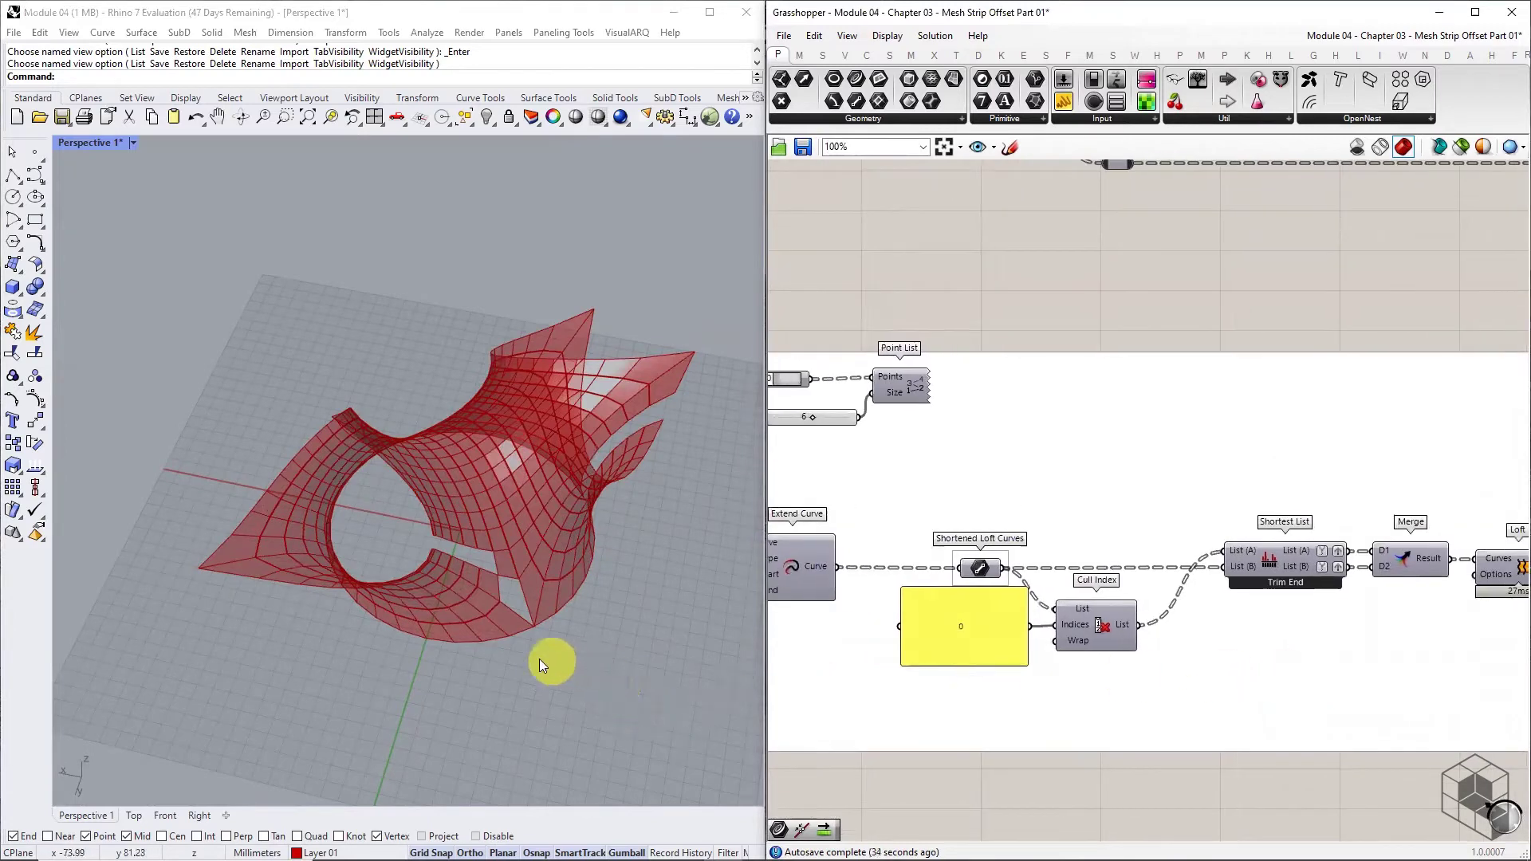
pyautogui.scroll(3, 539, 658)
pyautogui.click(476, 537)
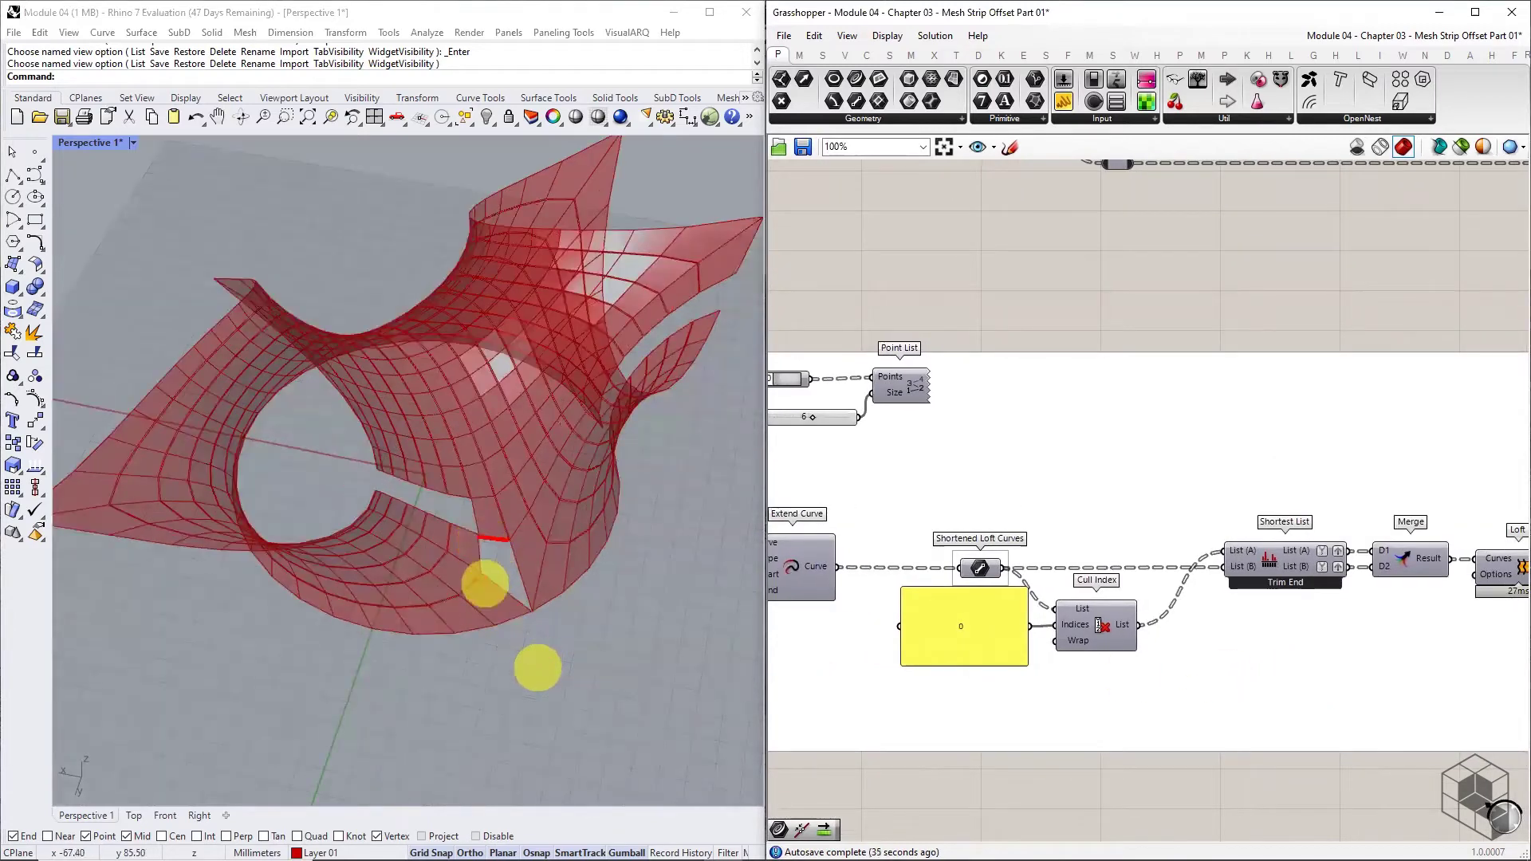
pyautogui.moveTo(483, 577)
pyautogui.mouseDown()
pyautogui.moveTo(530, 608)
pyautogui.moveTo(485, 544)
pyautogui.mouseUp()
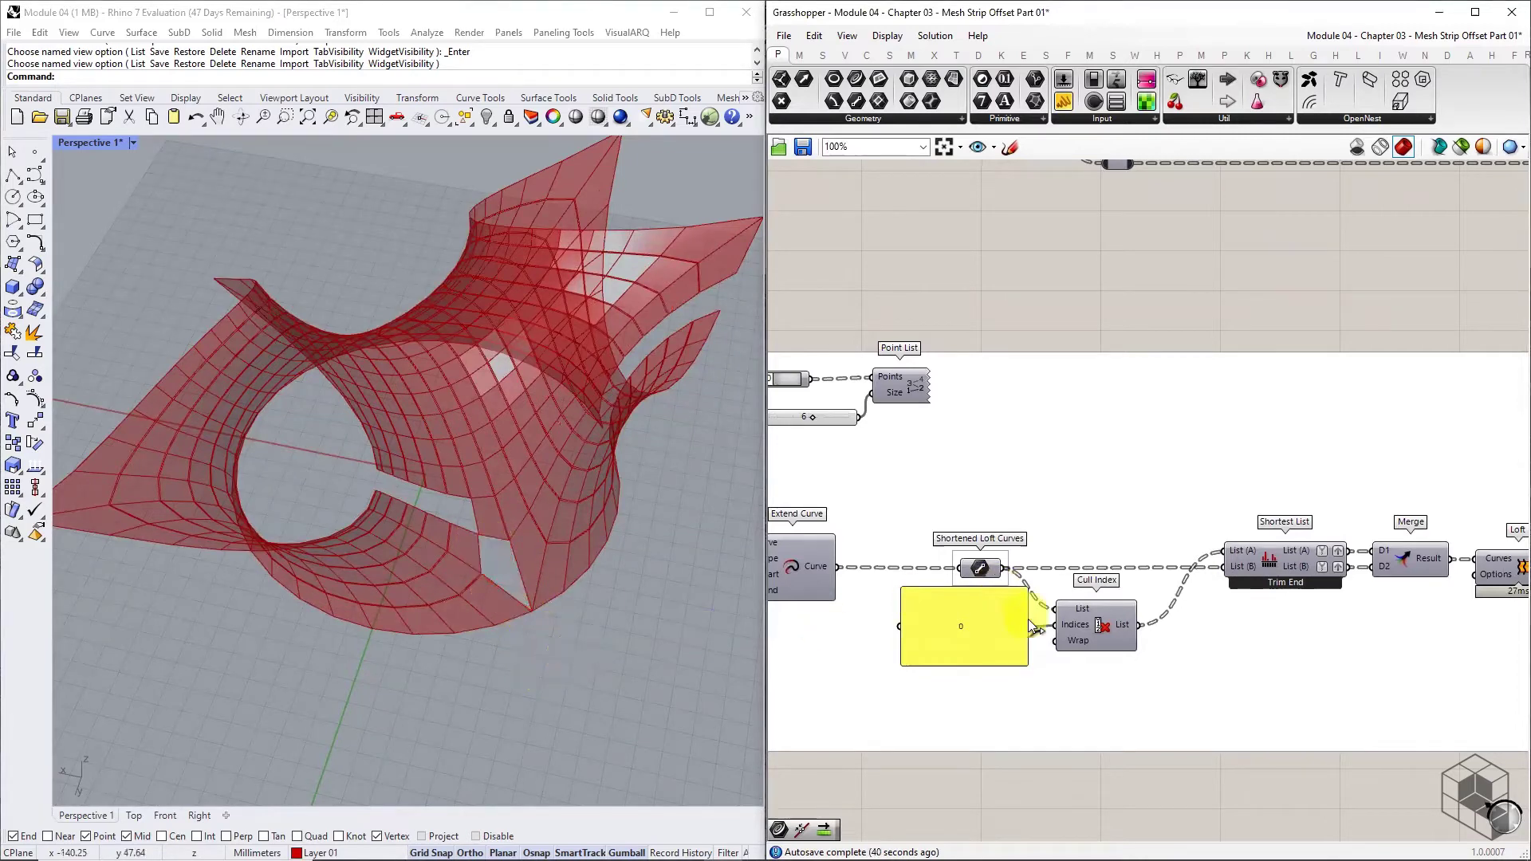
# - Replace Cull Index with a Shift List, wiring Shortened Loft Curves and the panel into it and its output into Shortest List's List (A)
pyautogui.click(1094, 620)
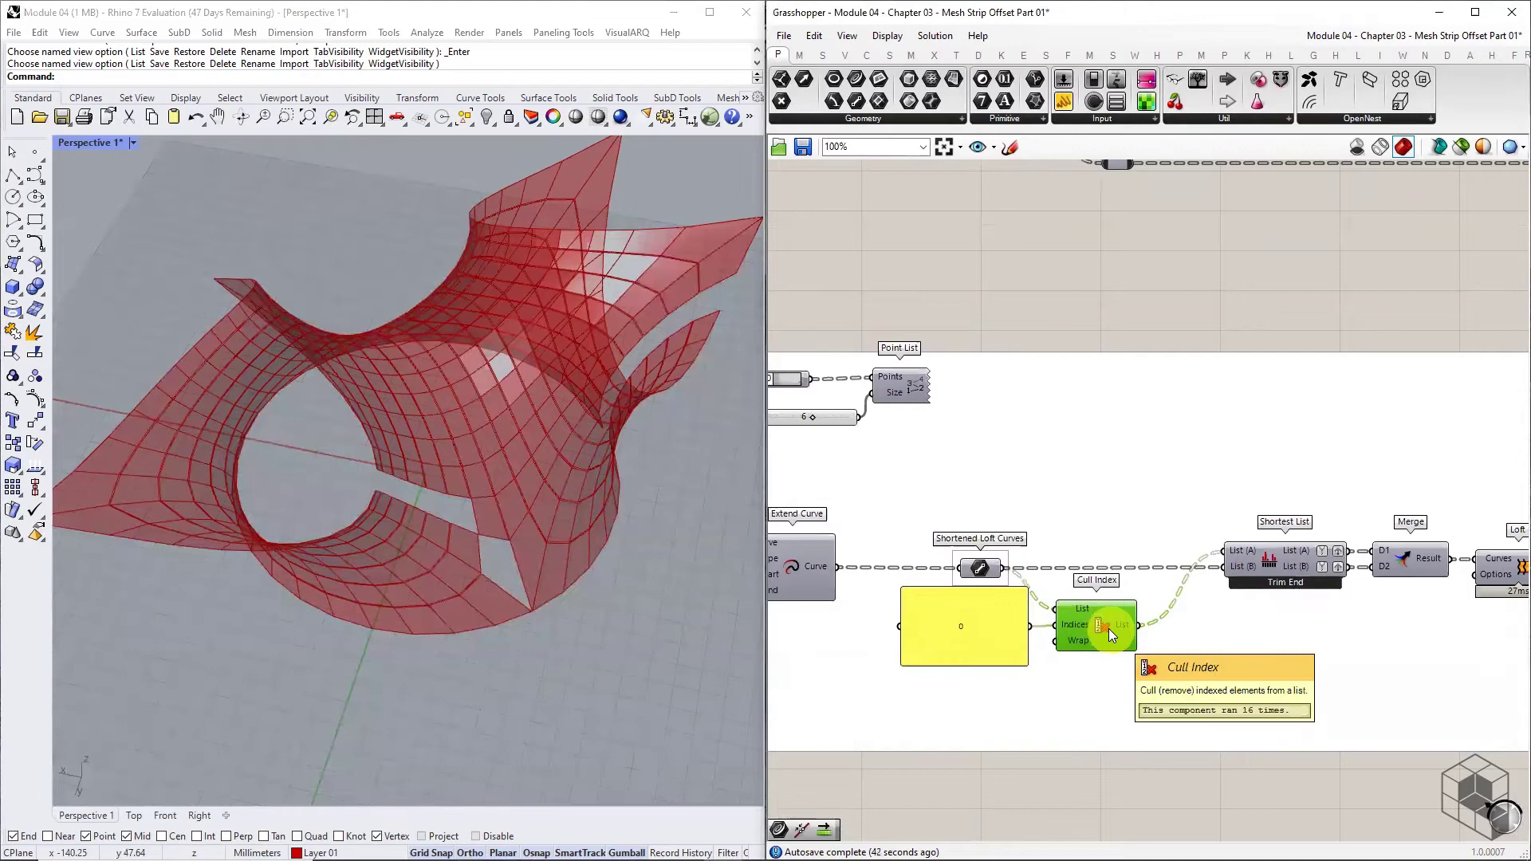
pyautogui.click(822, 54)
pyautogui.click(898, 119)
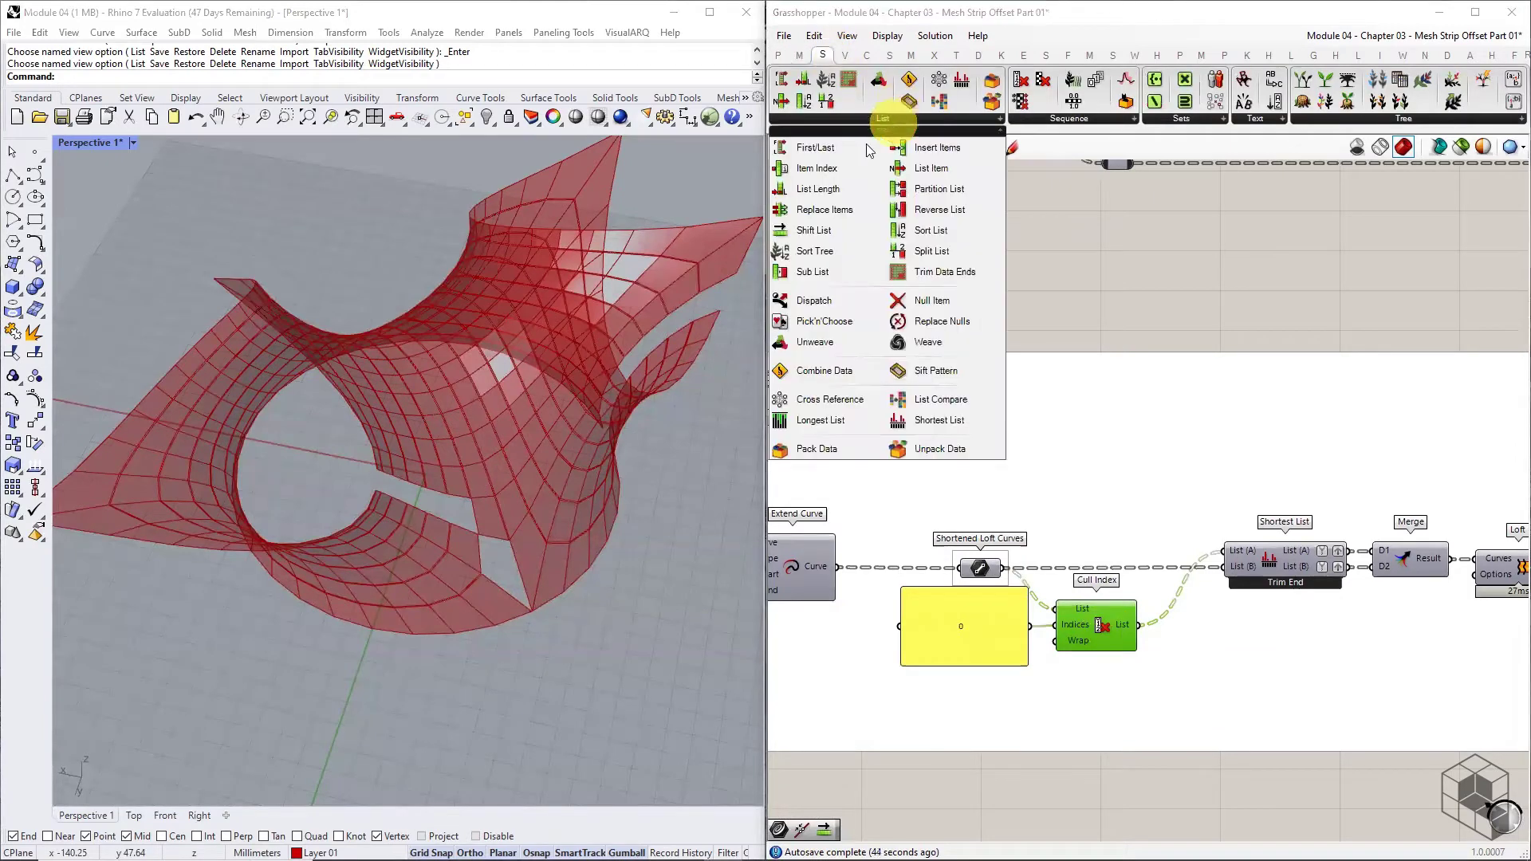
pyautogui.moveTo(830, 210); pyautogui.dragTo(1234, 554)
pyautogui.press('Delete')
pyautogui.click(1085, 663)
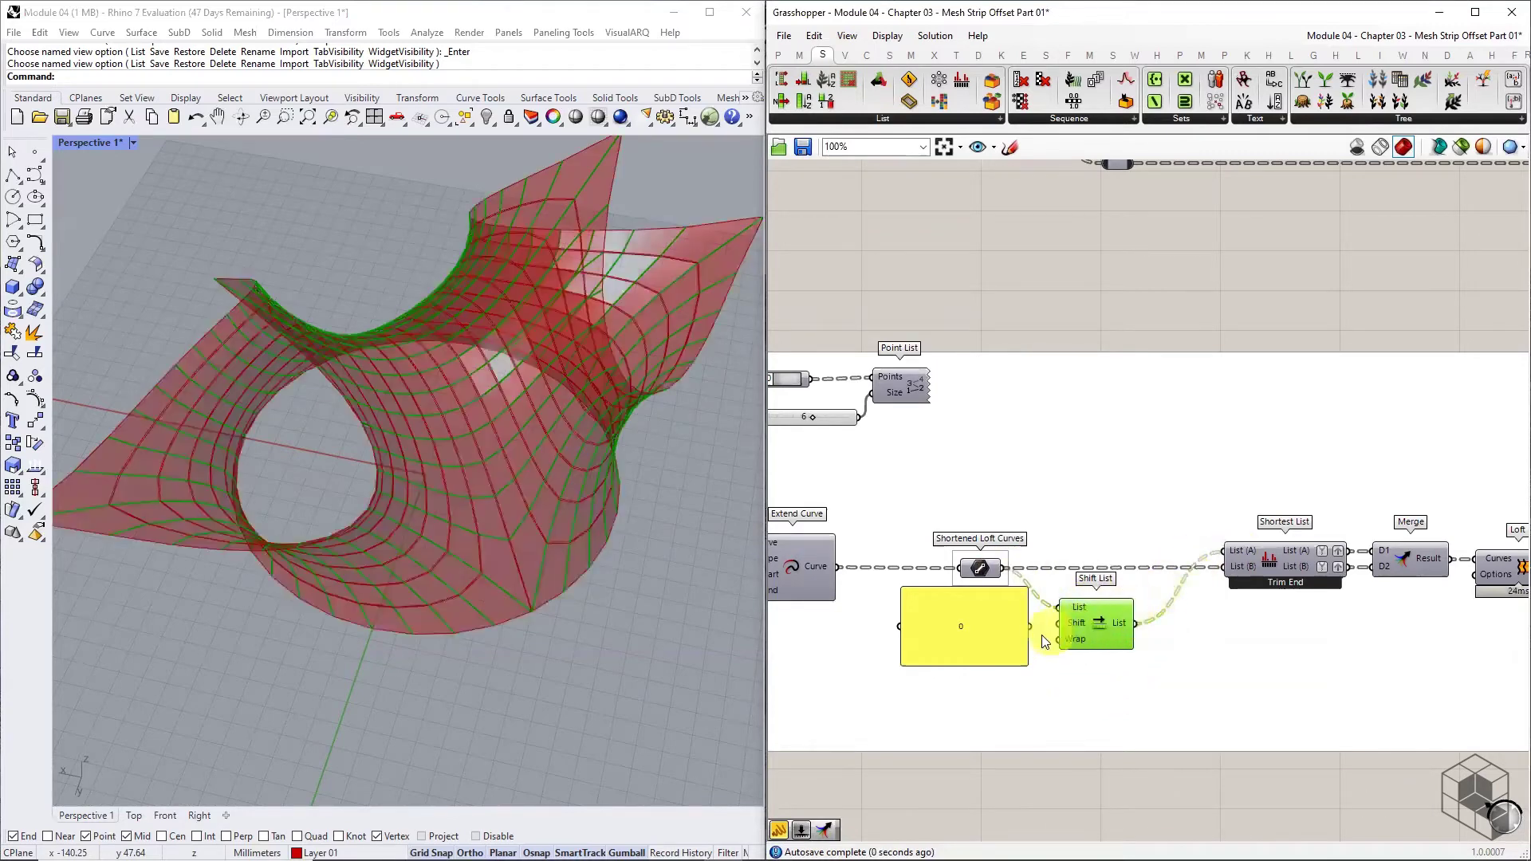
pyautogui.click(1019, 630)
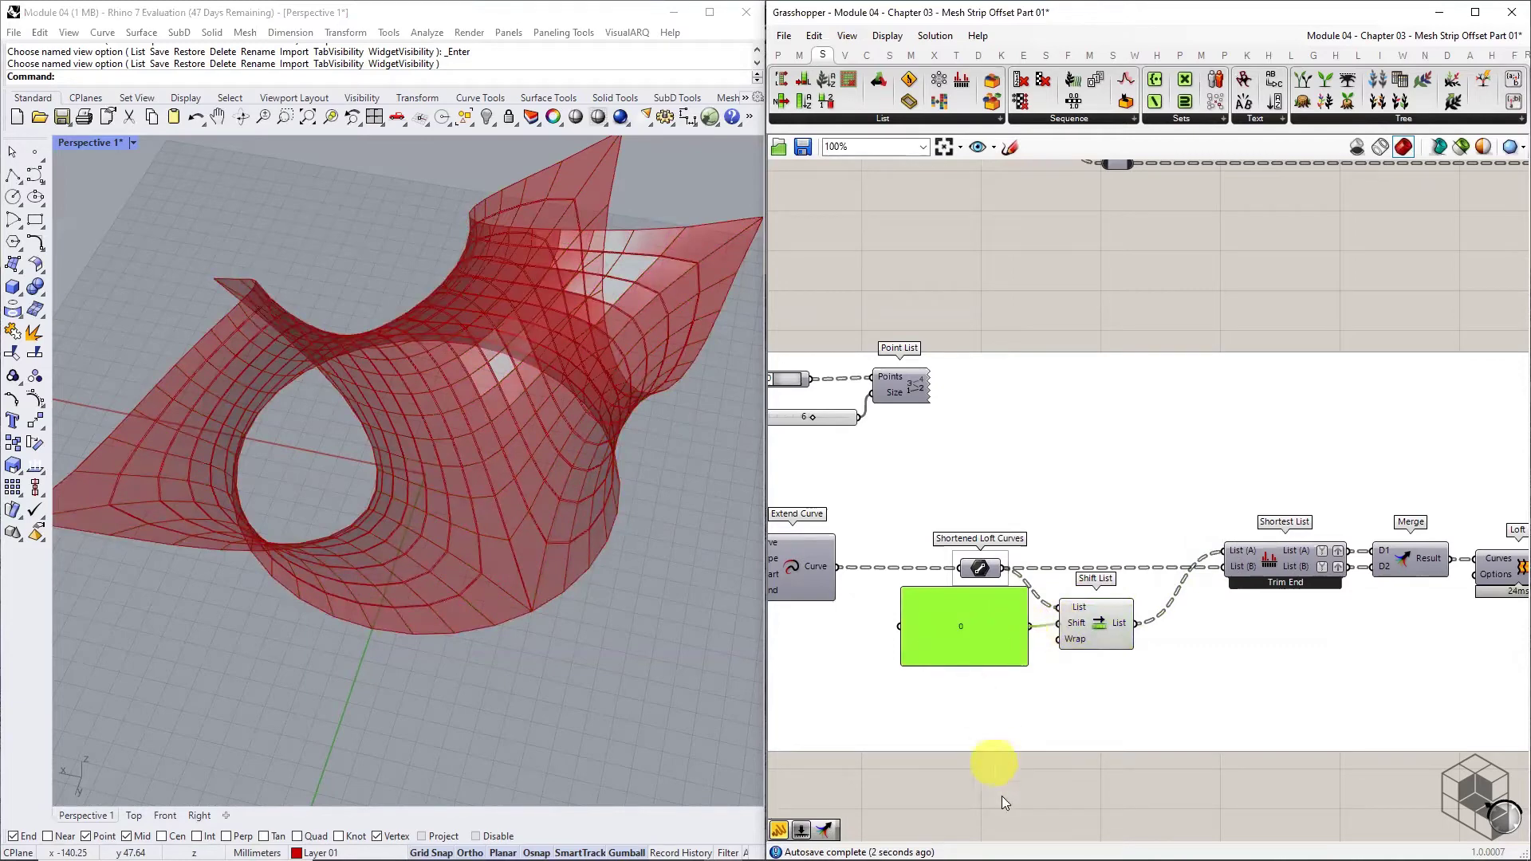
# - Set the panel feeding the Shift List's shift input to 1 and turn off the Shift List's preview
pyautogui.doubleClick(962, 623)
pyautogui.write('1')
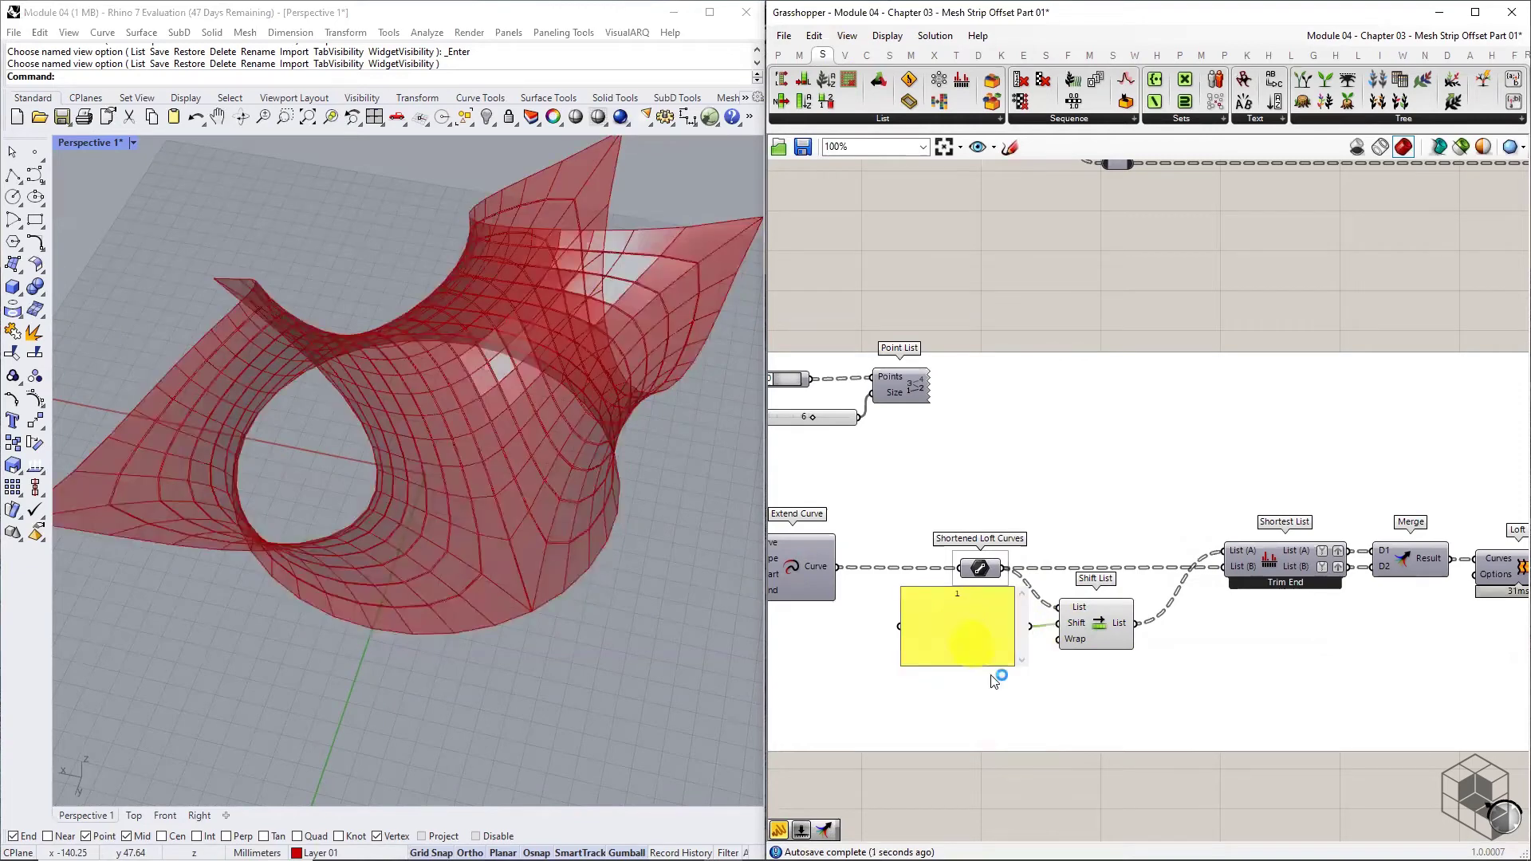
pyautogui.click(1028, 767)
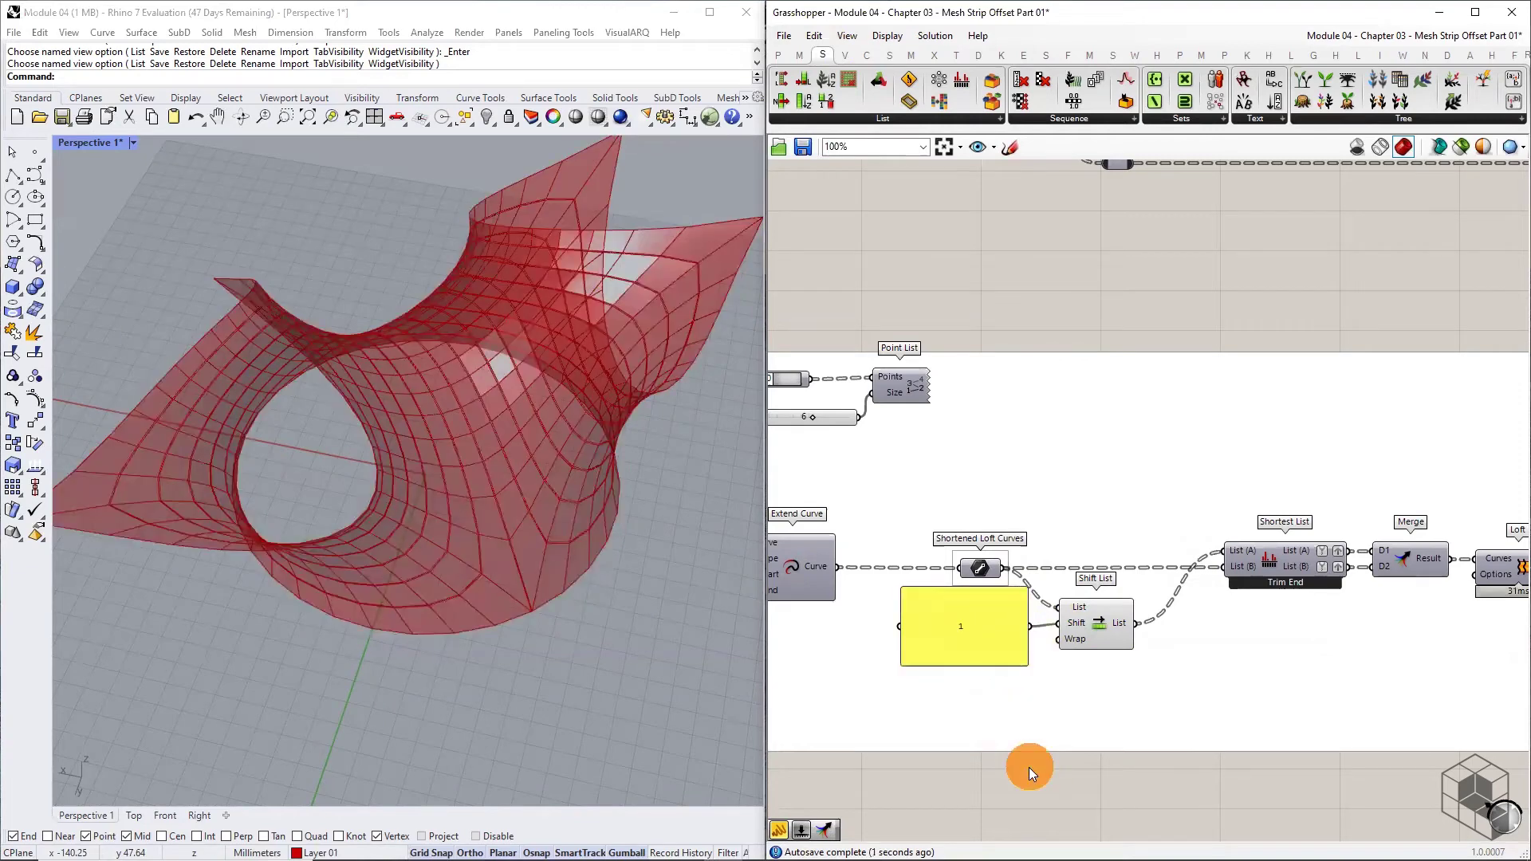
pyautogui.click(1098, 630)
pyautogui.middleClick(1095, 628)
pyautogui.click(1138, 572)
pyautogui.click(1105, 817)
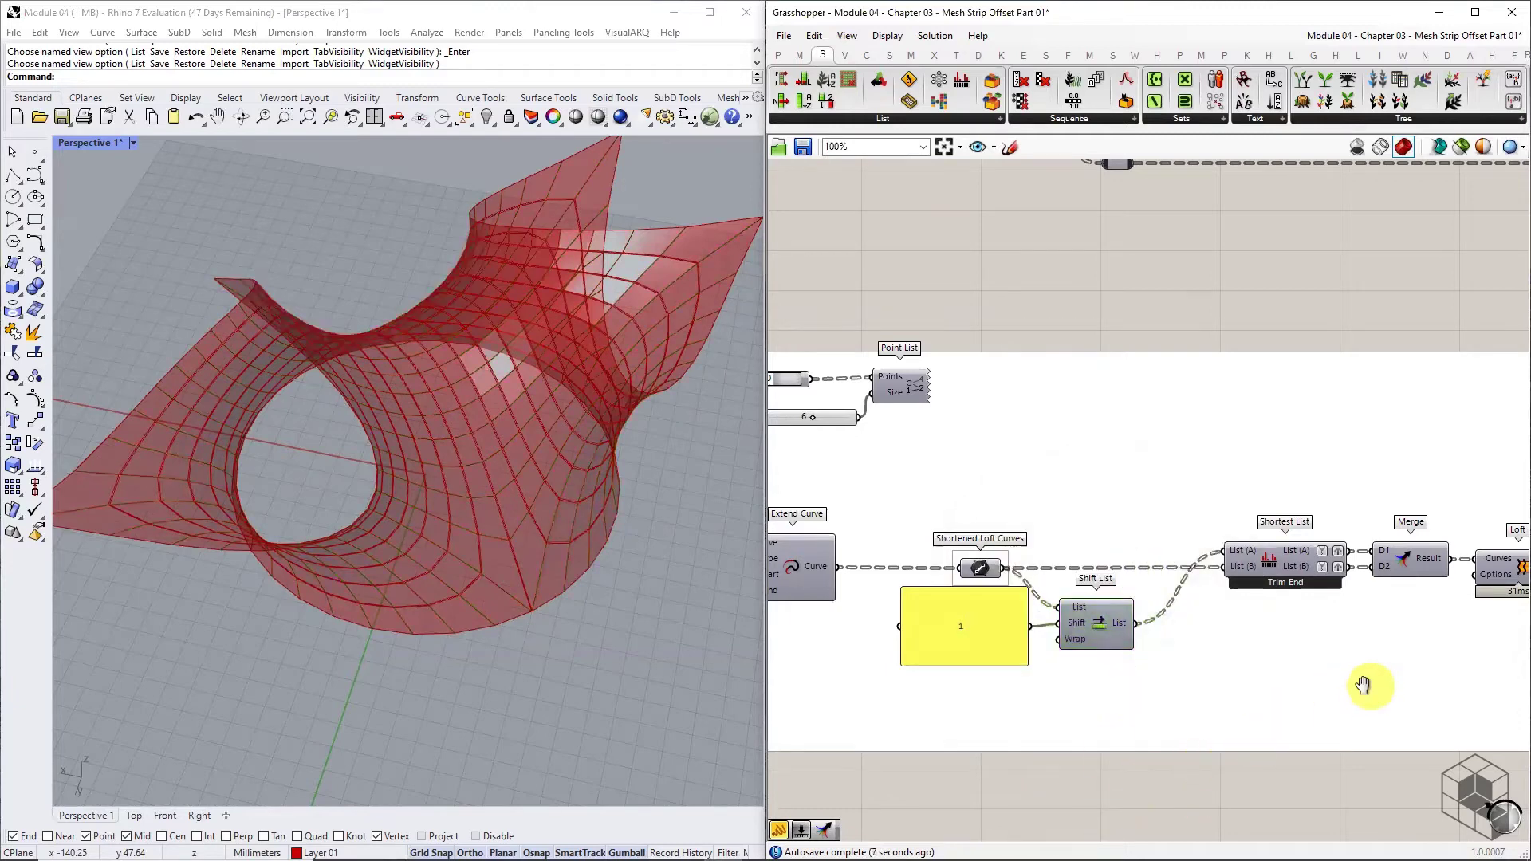
# - Examine the graft and simplify settings on the Shortest List outputs and the data structure of the Merge result
pyautogui.moveTo(1364, 686); pyautogui.dragTo(1111, 649, button='right')
pyautogui.scroll(7, 1059, 530)
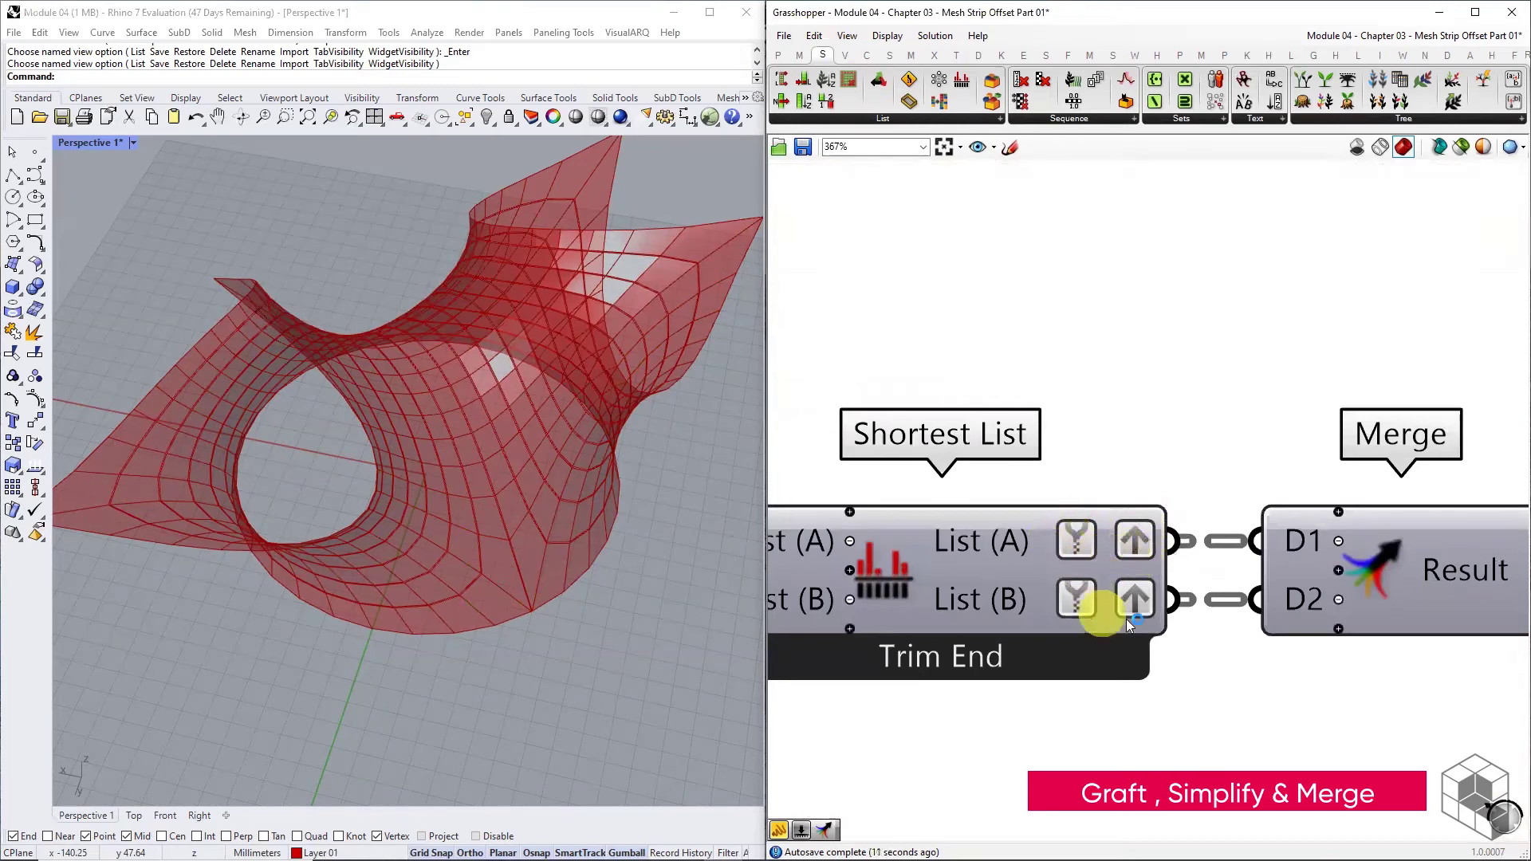
pyautogui.moveTo(1411, 580); pyautogui.dragTo(1123, 566, button='right')
pyautogui.click(1142, 559)
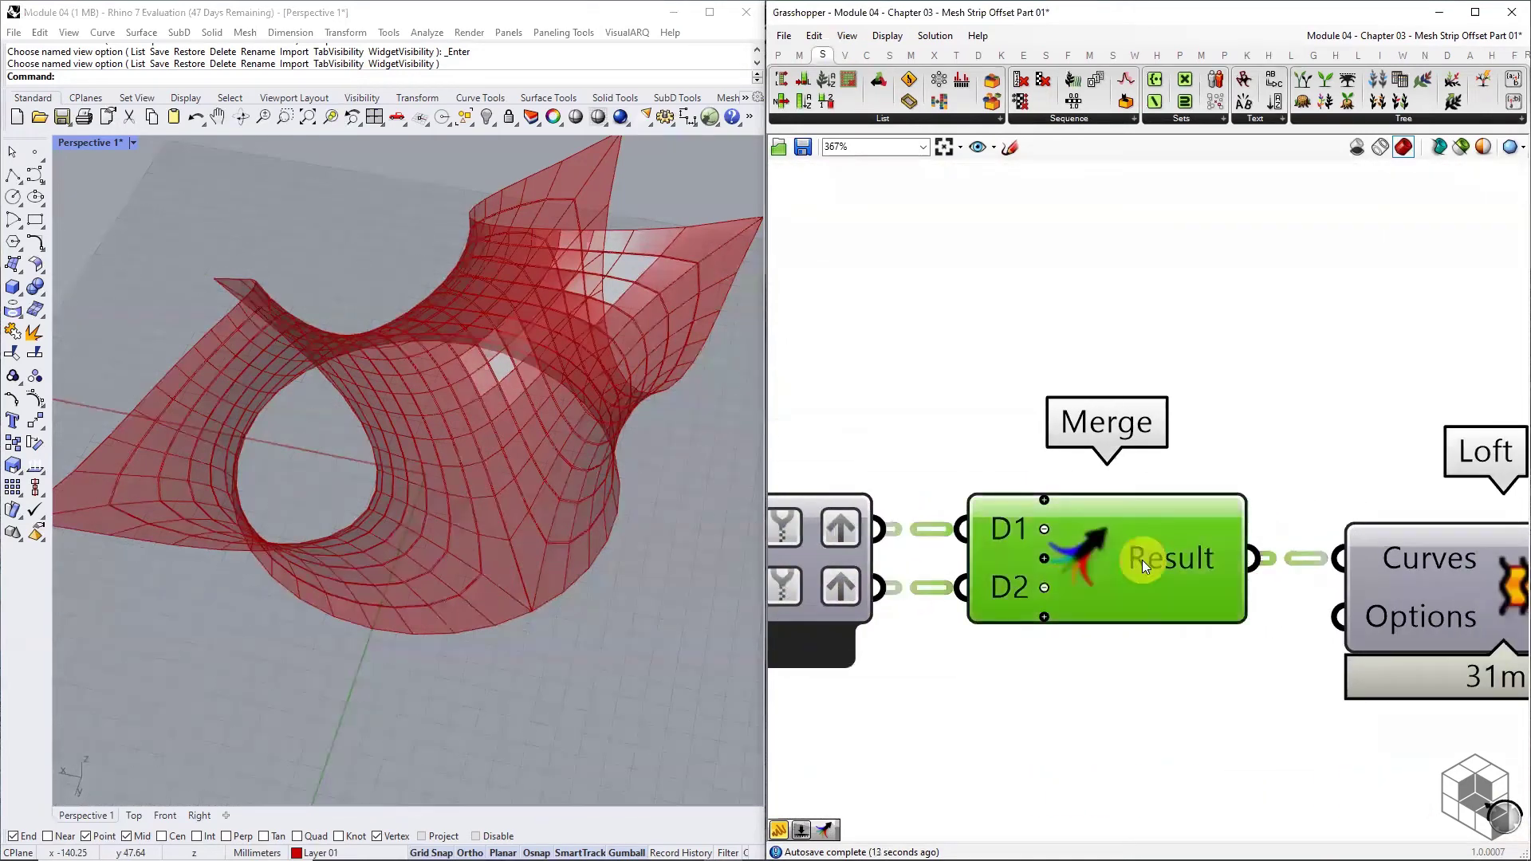
pyautogui.click(1167, 691)
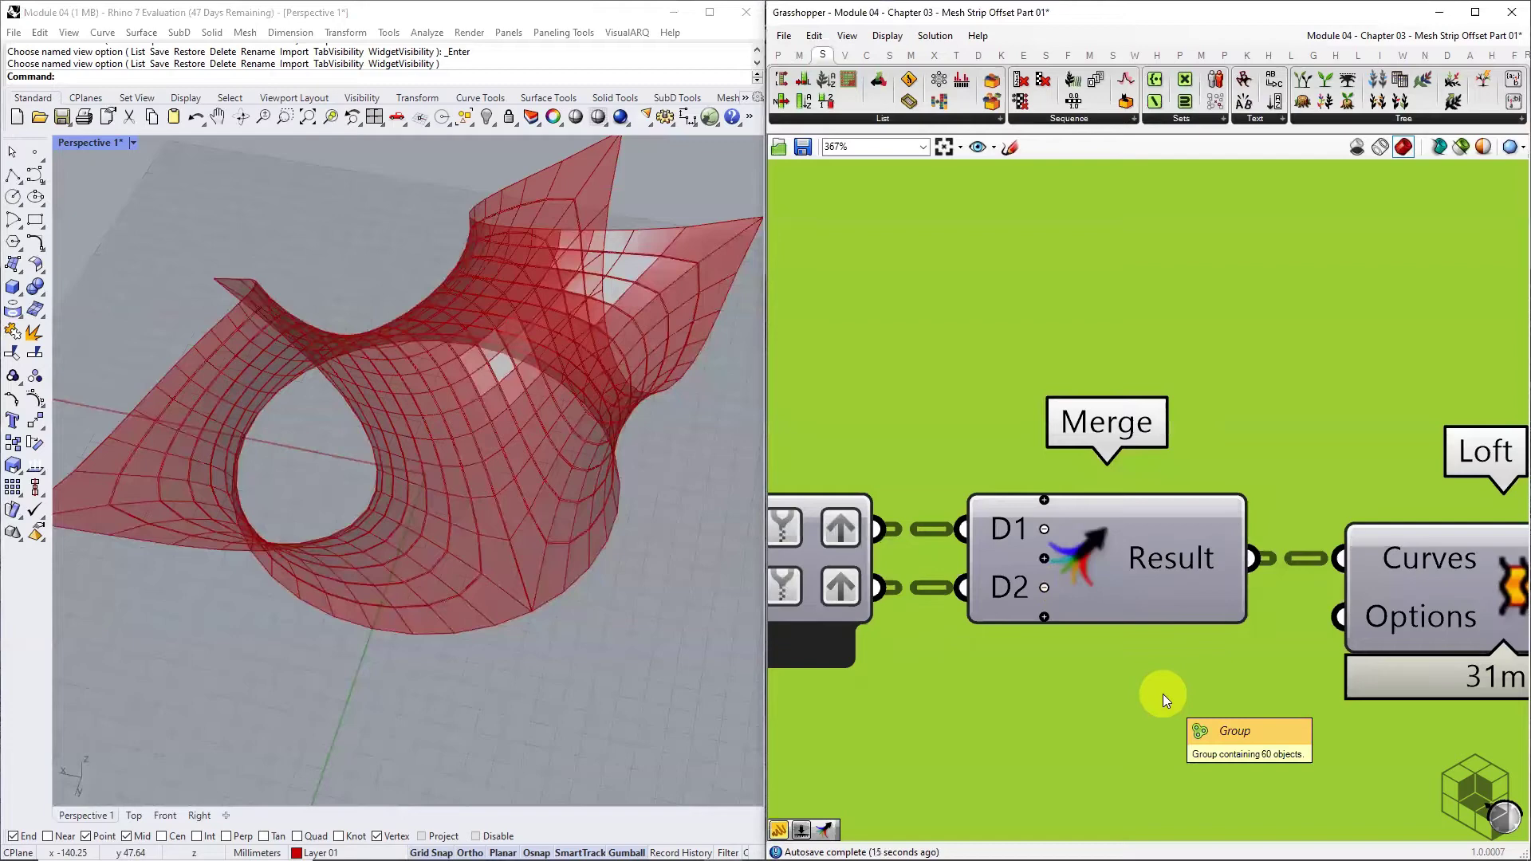
pyautogui.scroll(-1, 1163, 694)
pyautogui.moveTo(1177, 575)
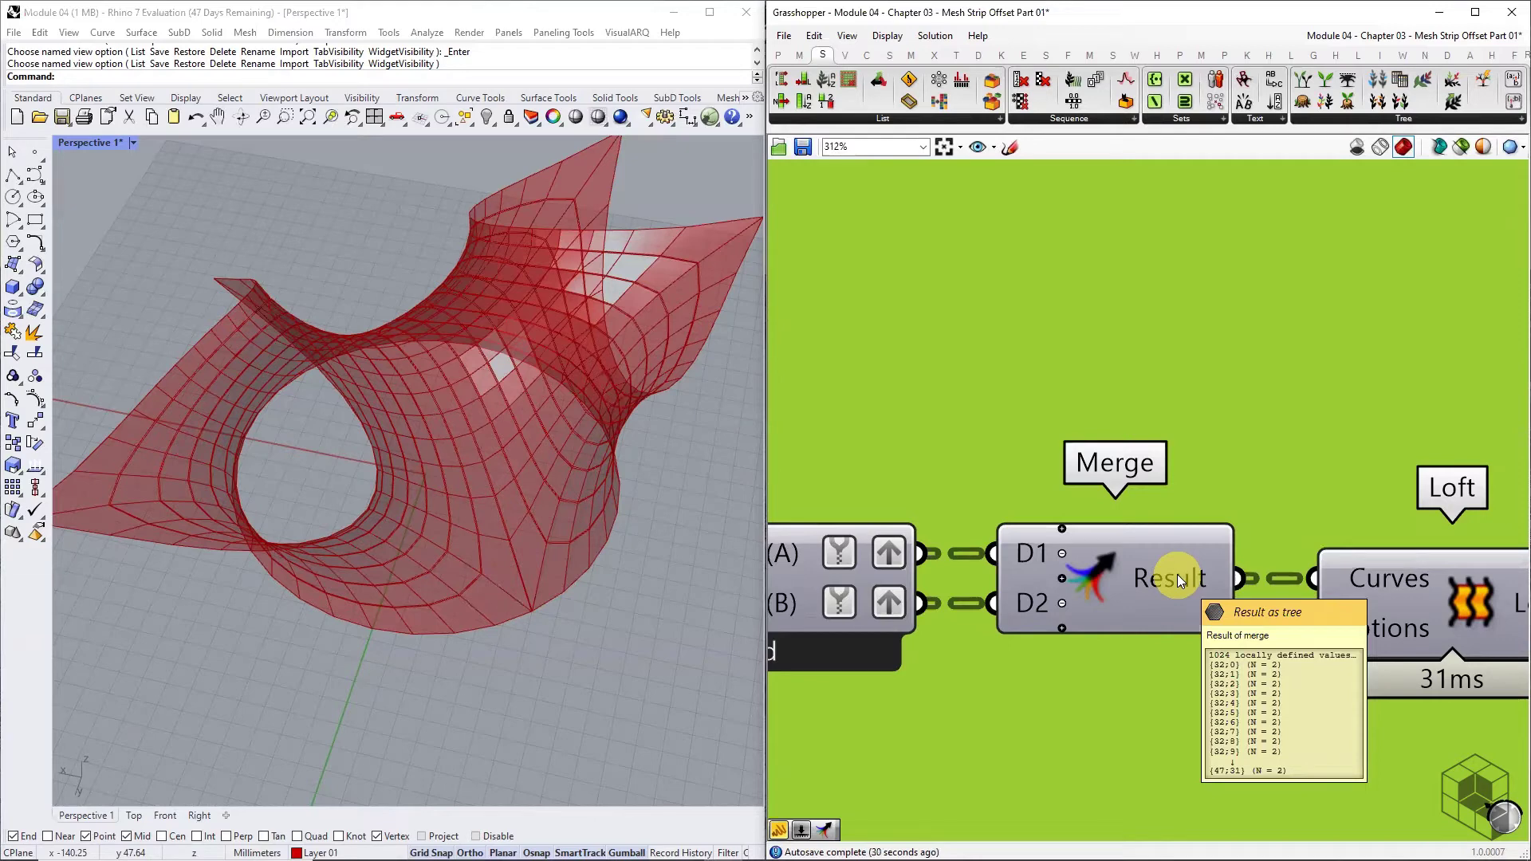
# - Select the copied definition's Loft component and restrict the preview to selected objects to inspect its surfaces
pyautogui.scroll(-2, 1244, 686)
pyautogui.moveTo(1332, 673); pyautogui.dragTo(982, 606, button='right')
pyautogui.click(985, 600)
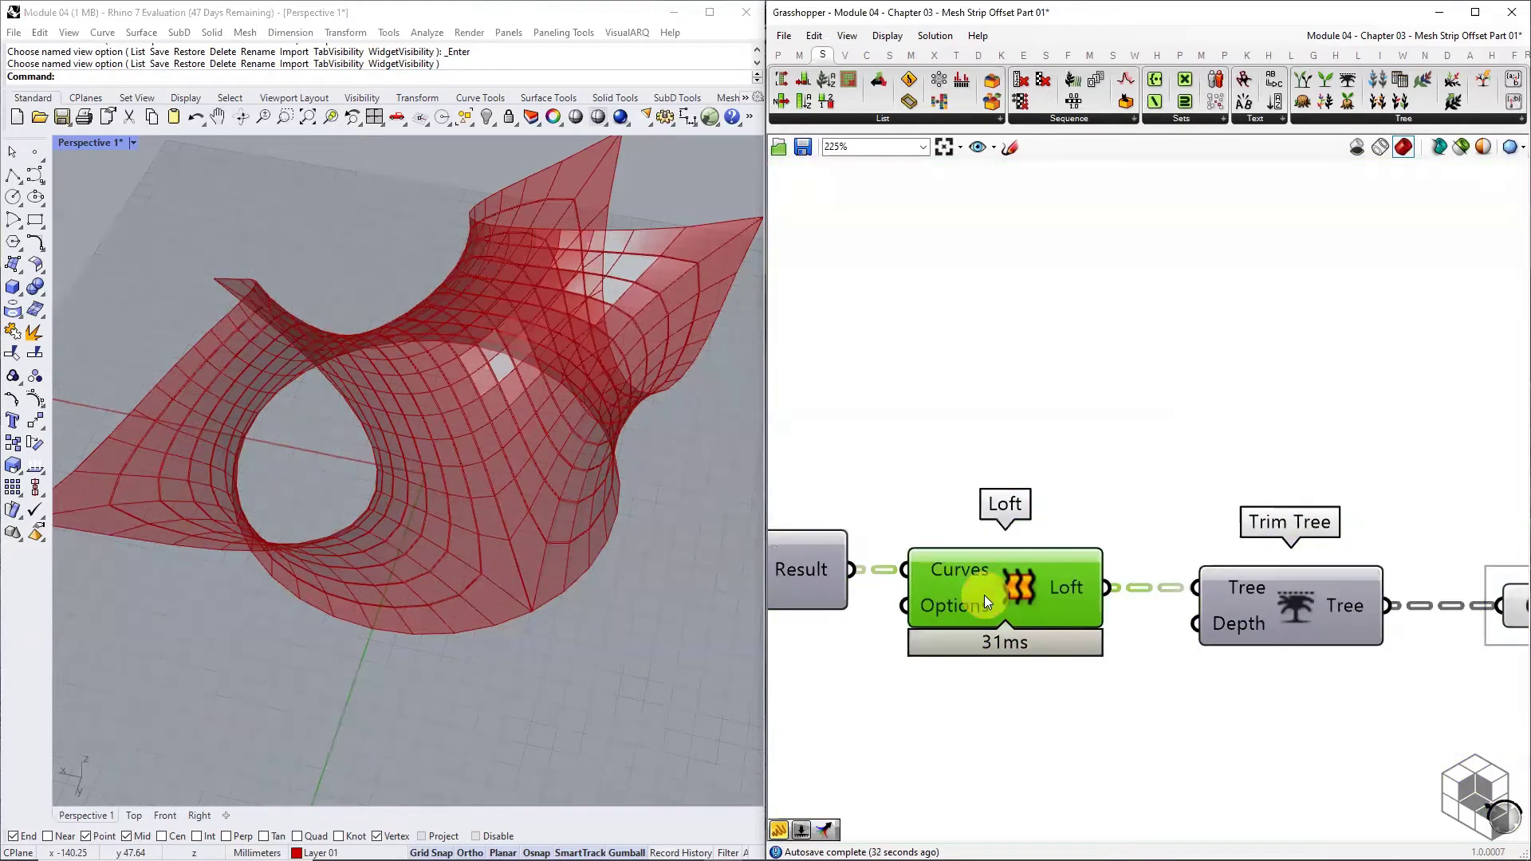
pyautogui.scroll(3, 984, 595)
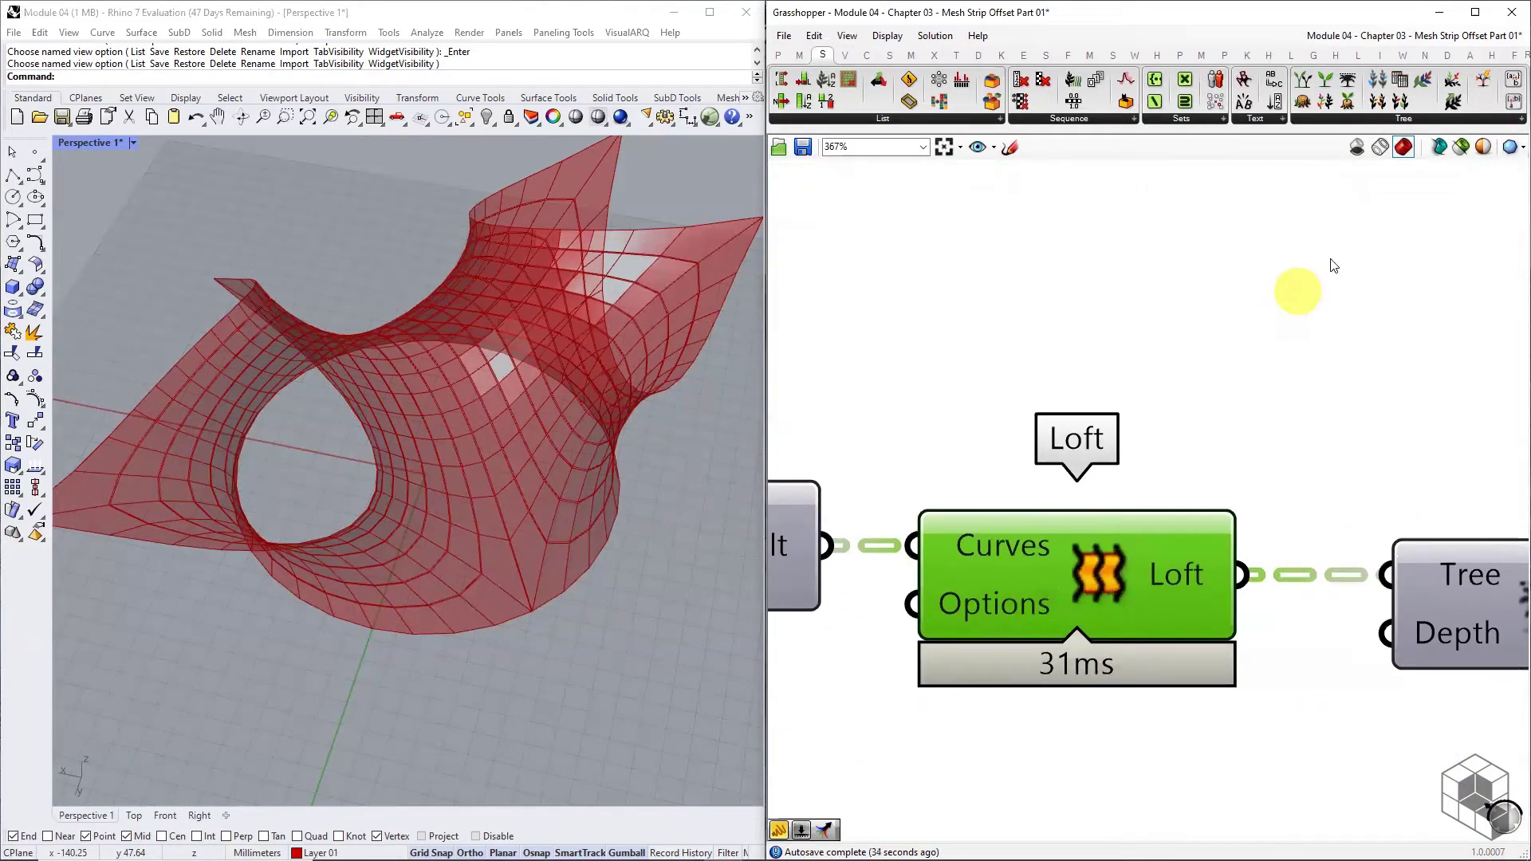
pyautogui.click(1464, 146)
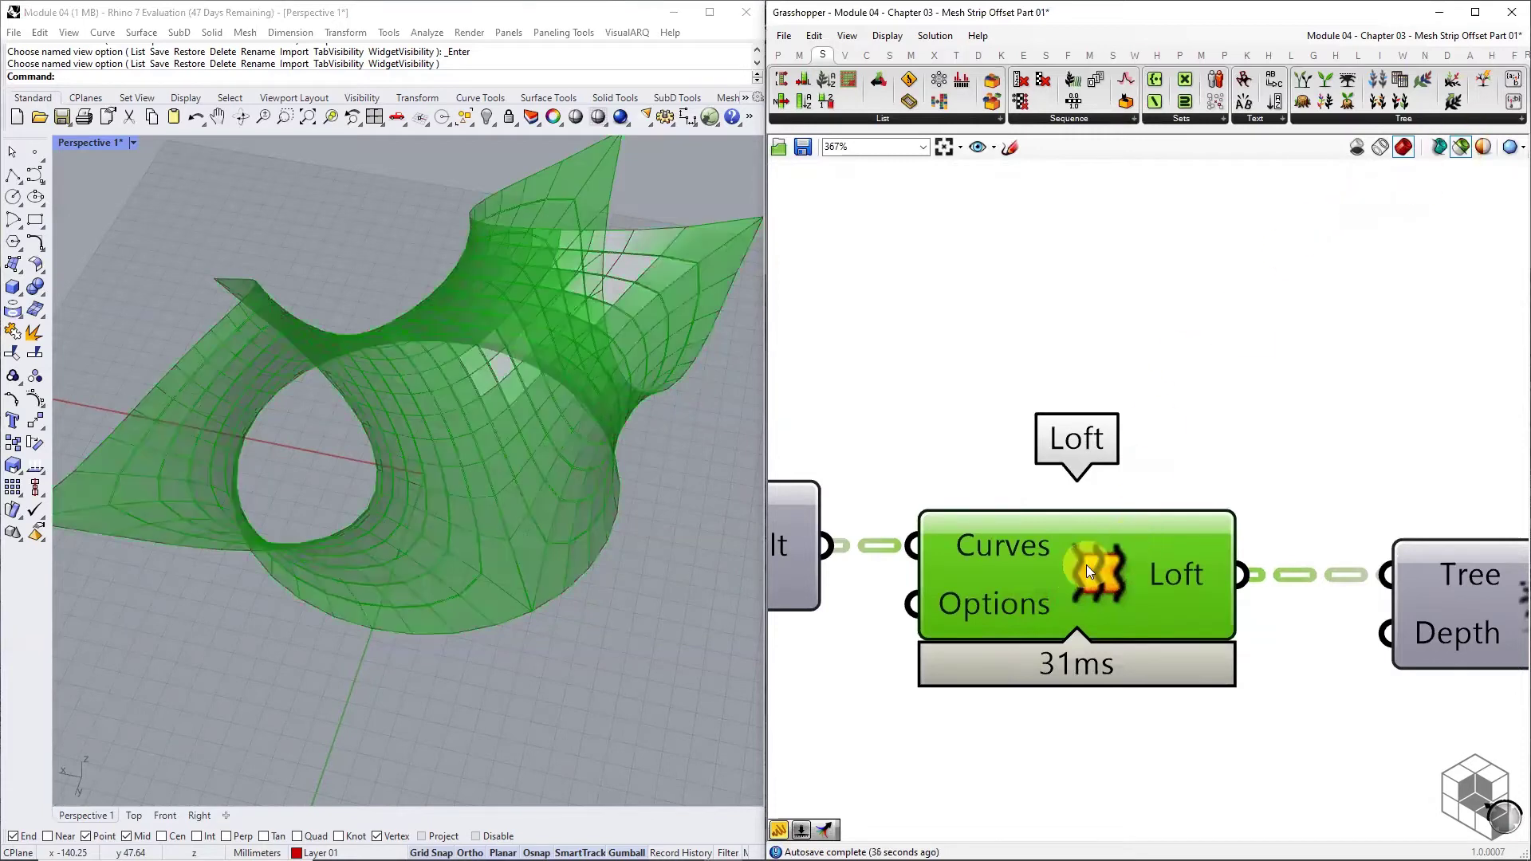
# - Check the data structure of the Trim Tree output and of the surface parameter at the end of the copied definition
pyautogui.scroll(-1, 1086, 571)
pyautogui.moveTo(1347, 583); pyautogui.dragTo(1008, 590, button='right')
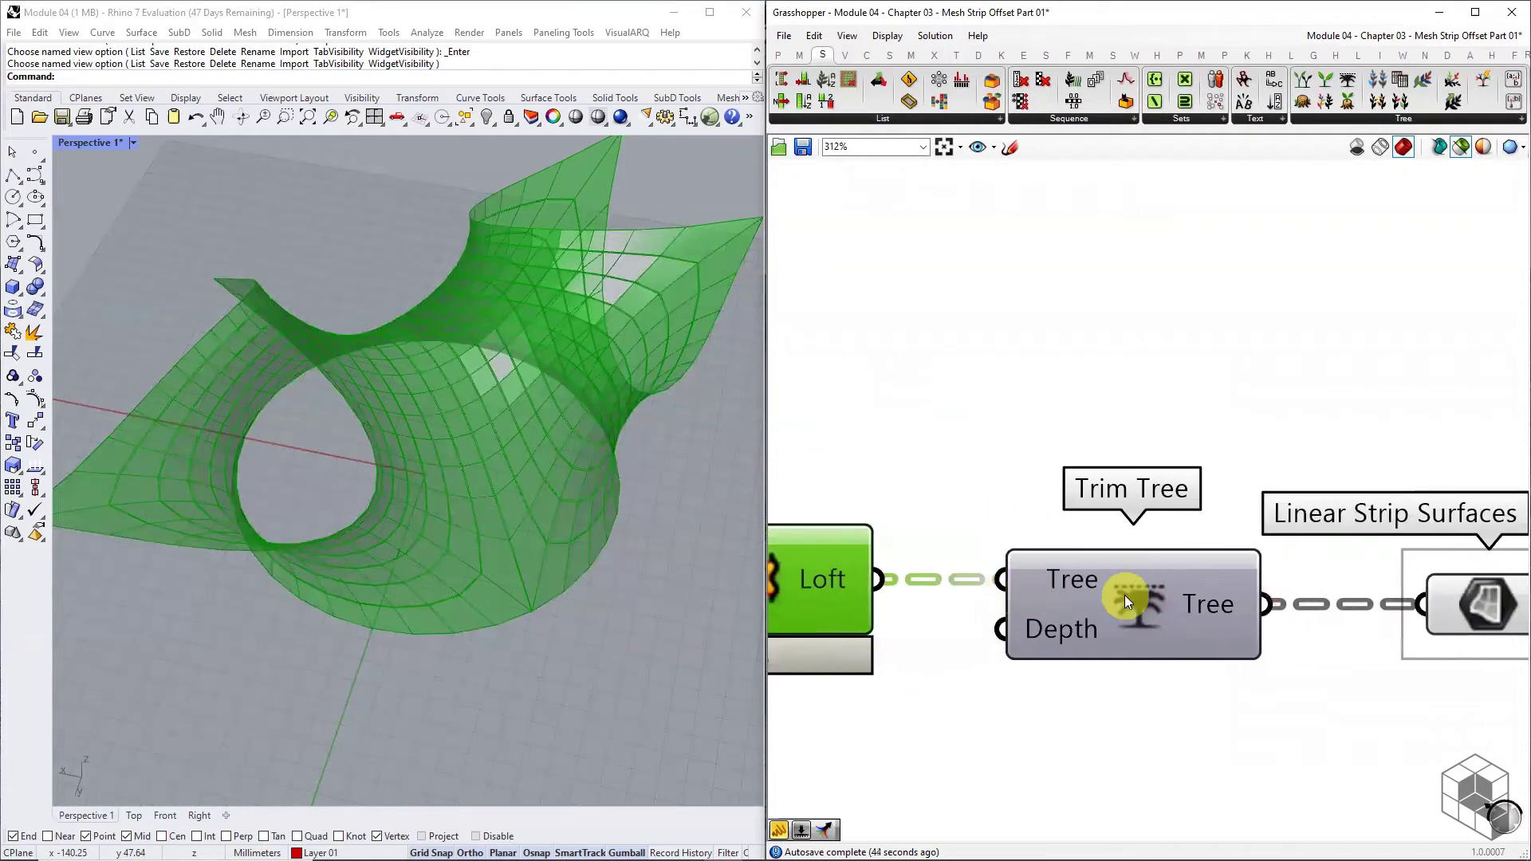
pyautogui.click(1124, 595)
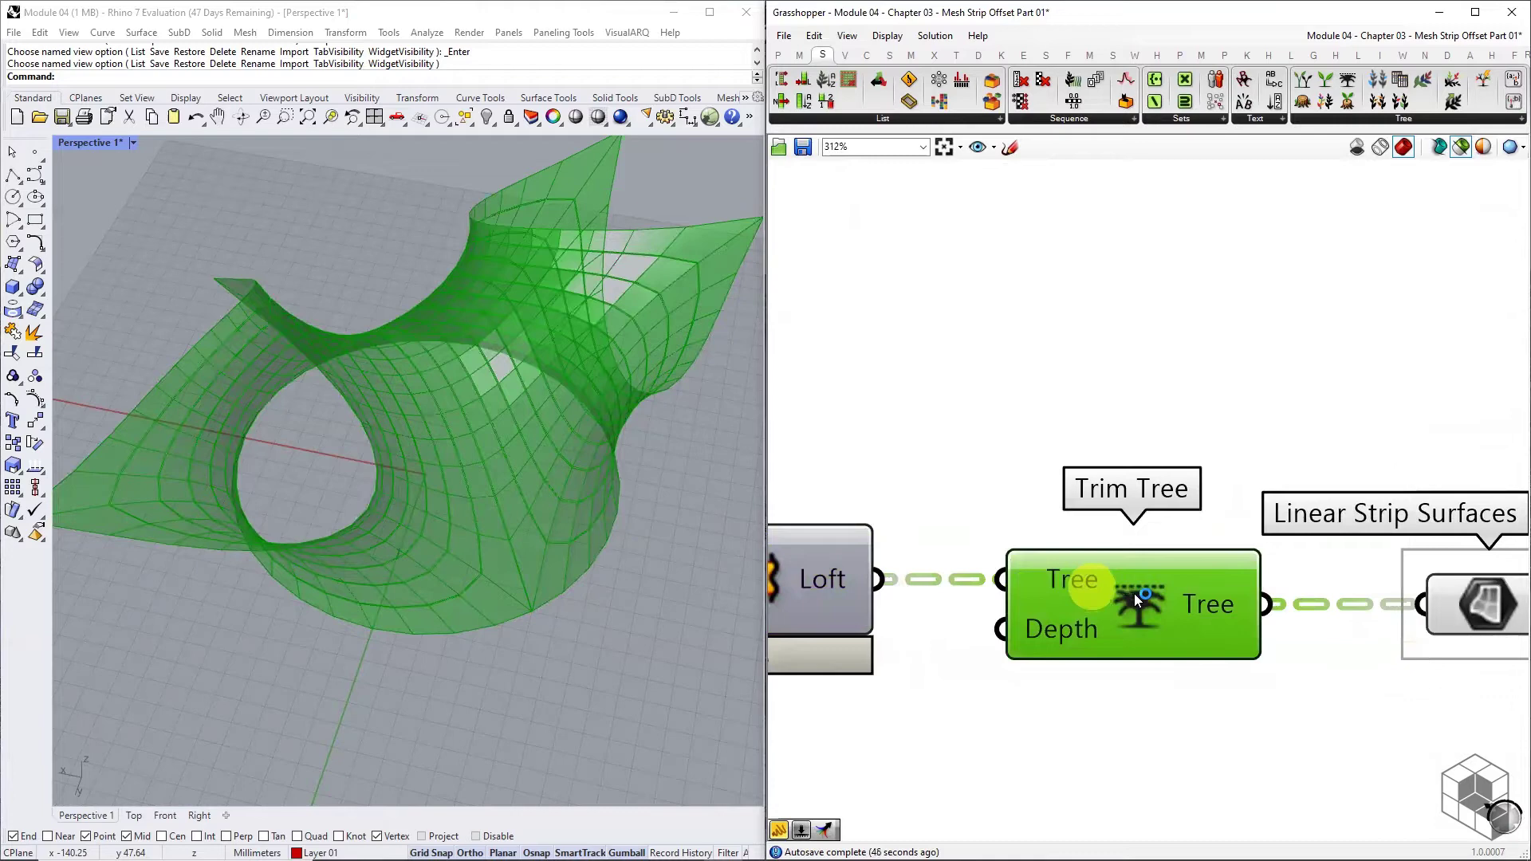
pyautogui.moveTo(1134, 593); pyautogui.dragTo(999, 611, button='right')
pyautogui.moveTo(998, 611)
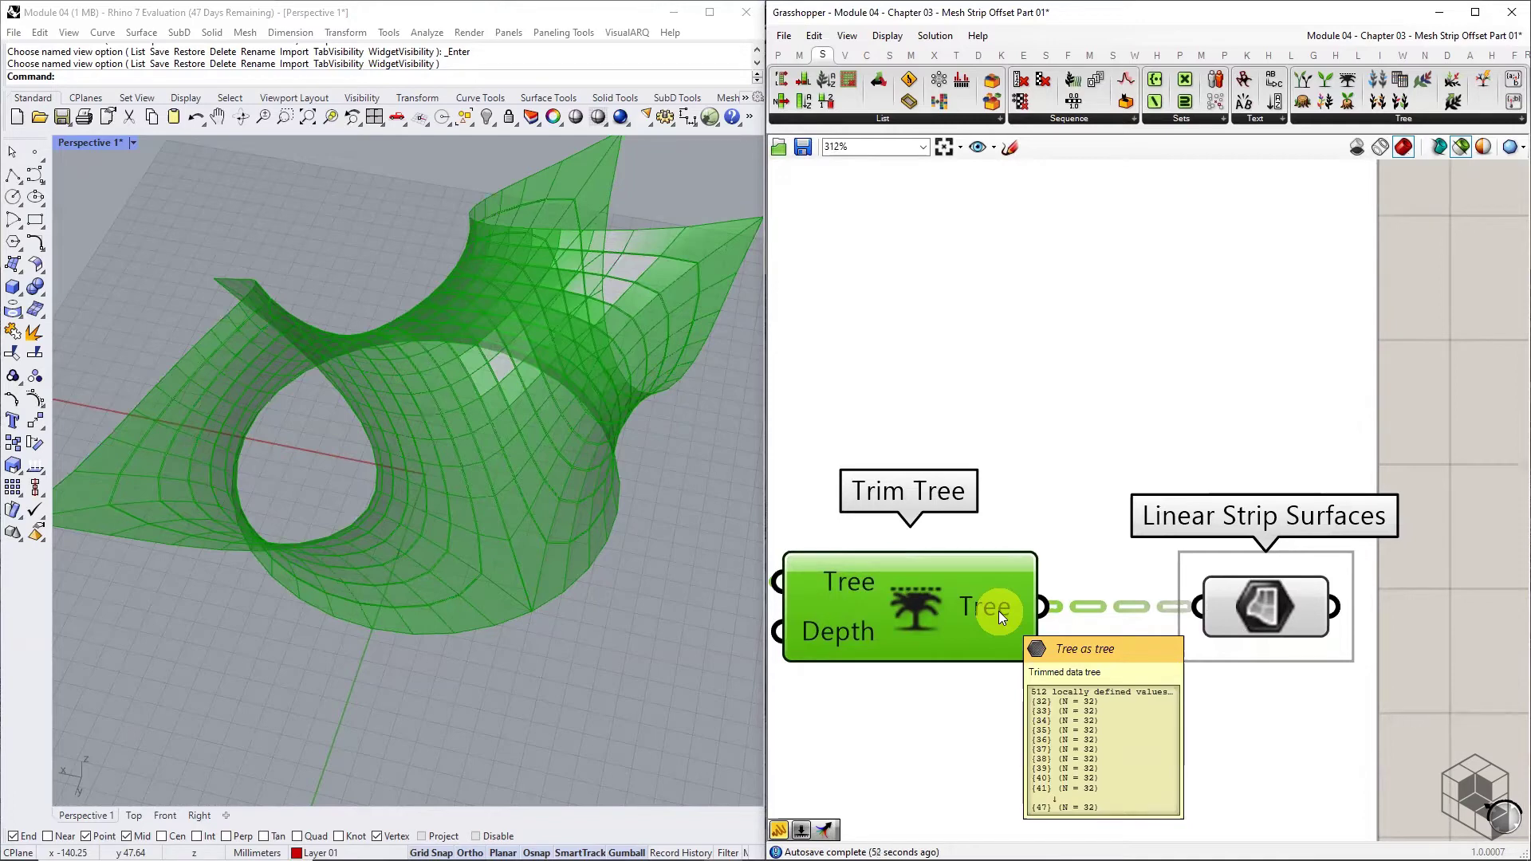
pyautogui.click(1253, 605)
pyautogui.moveTo(1261, 603)
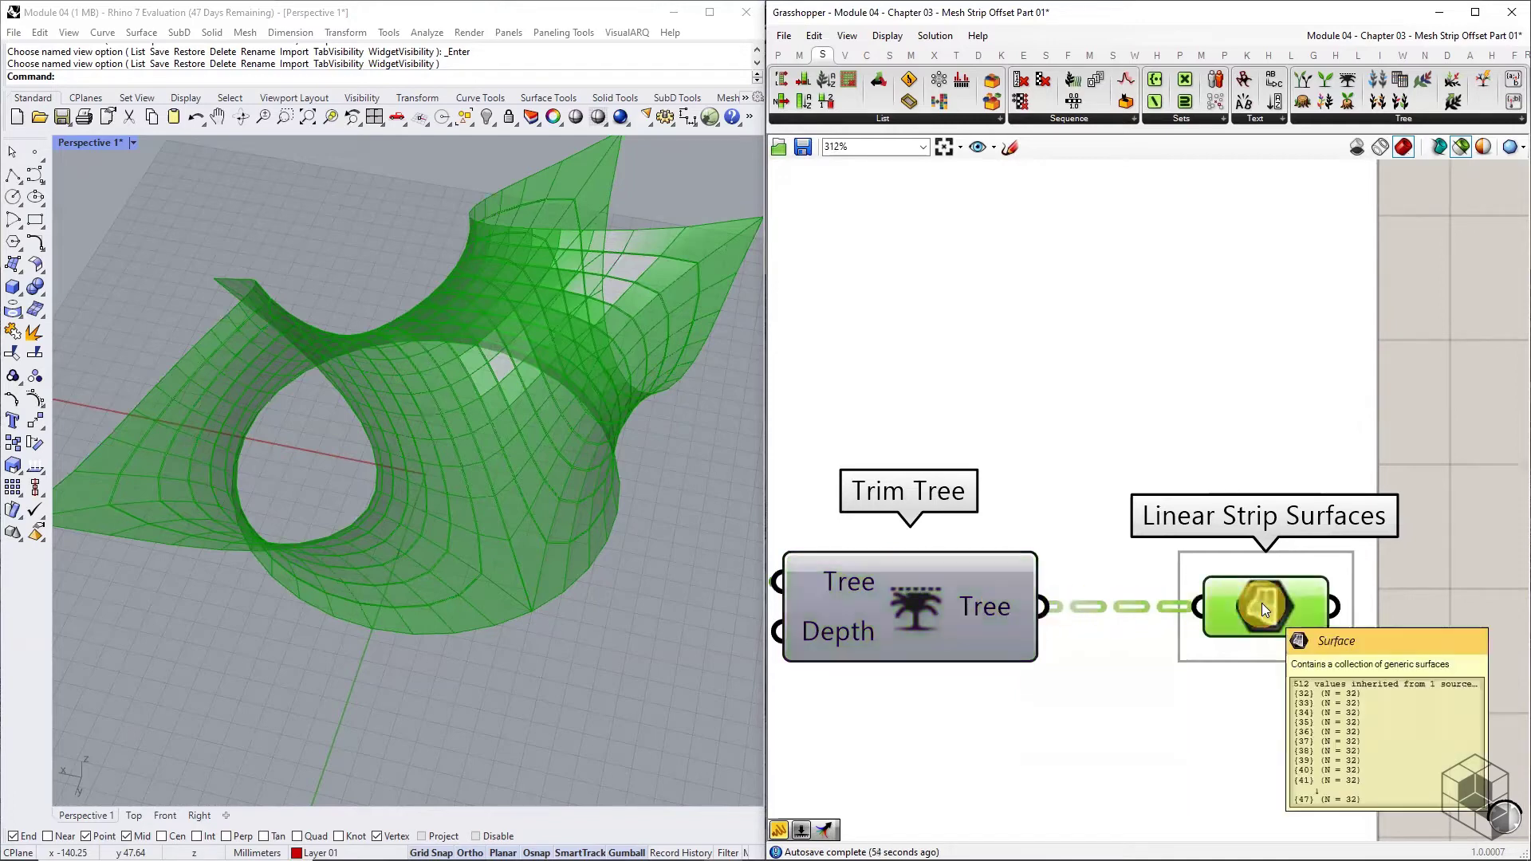
# - Place a Merge component beyond the original definition and wire the original Linear Strip Surfaces parameter into its first input
pyautogui.scroll(-8, 1262, 603)
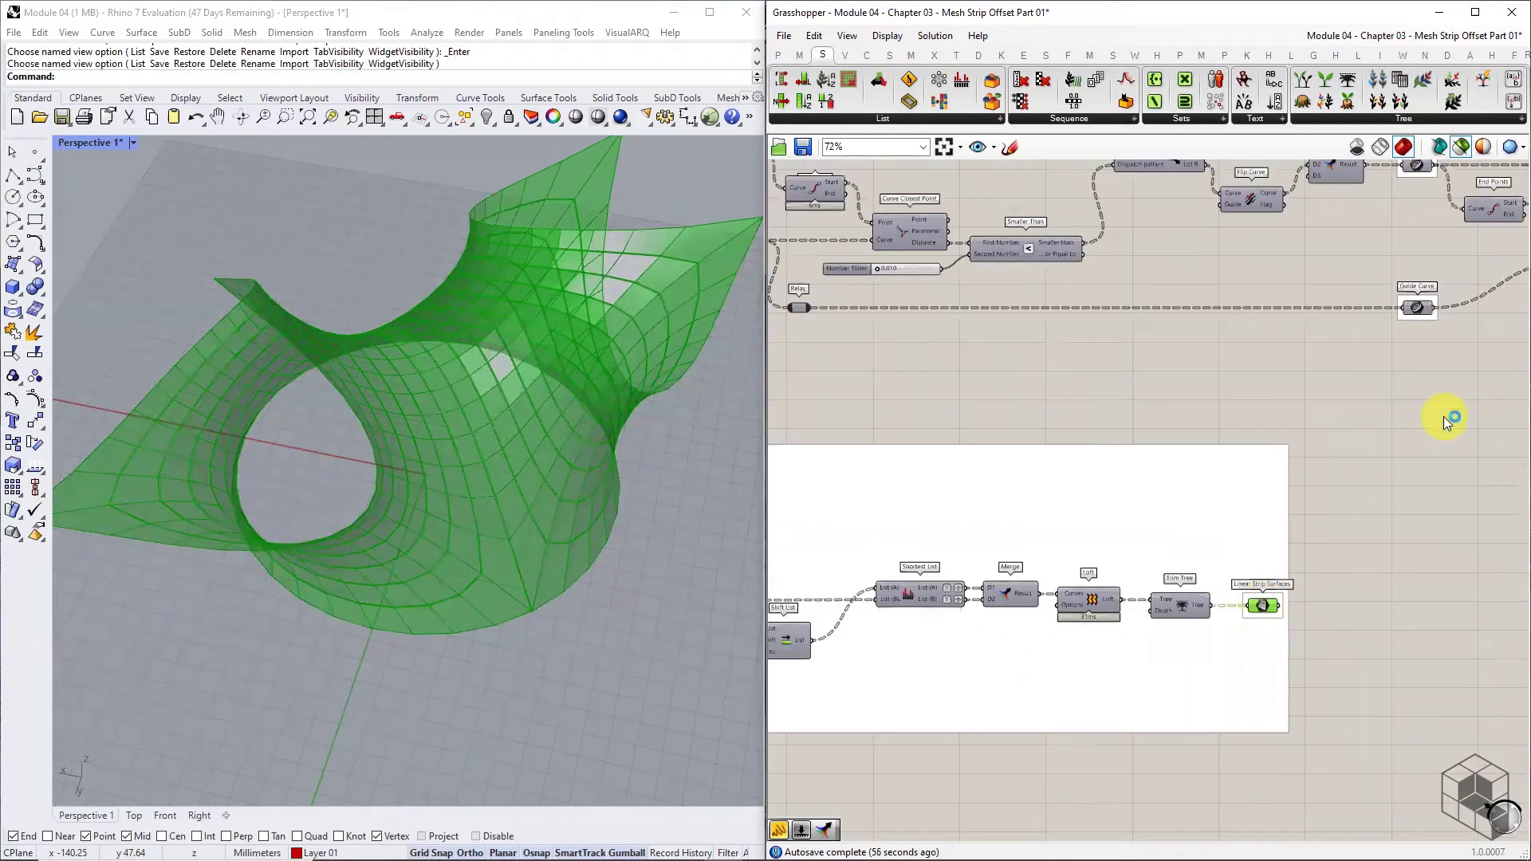
pyautogui.moveTo(1449, 420); pyautogui.dragTo(842, 536, button='right')
pyautogui.moveTo(1270, 402); pyautogui.dragTo(574, 418, button='right')
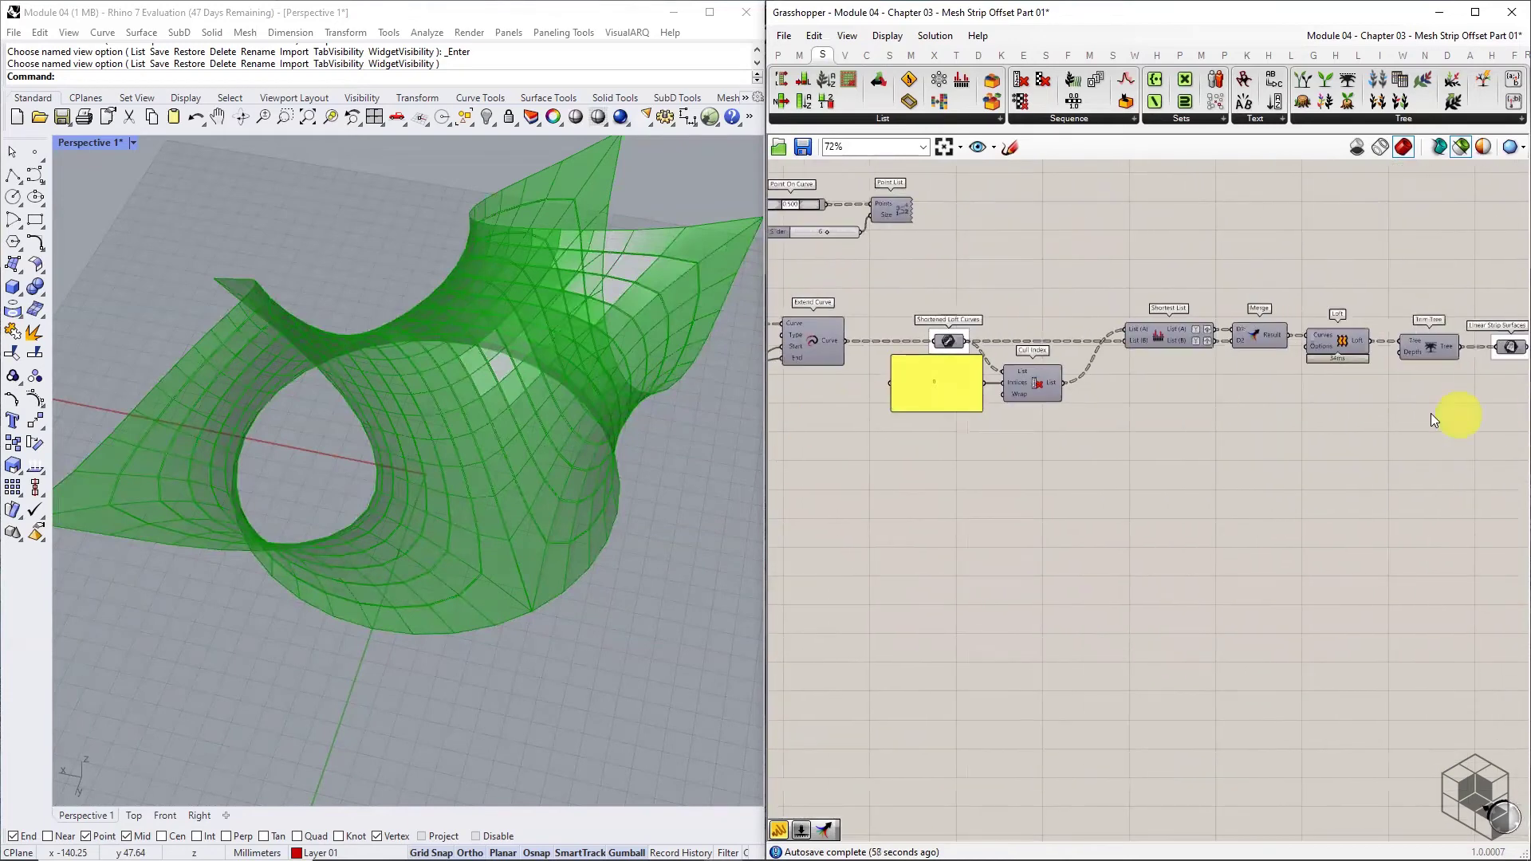
pyautogui.moveTo(1428, 411); pyautogui.dragTo(1264, 396, button='right')
pyautogui.click(1378, 340)
pyautogui.moveTo(1389, 448); pyautogui.dragTo(1128, 437, button='right')
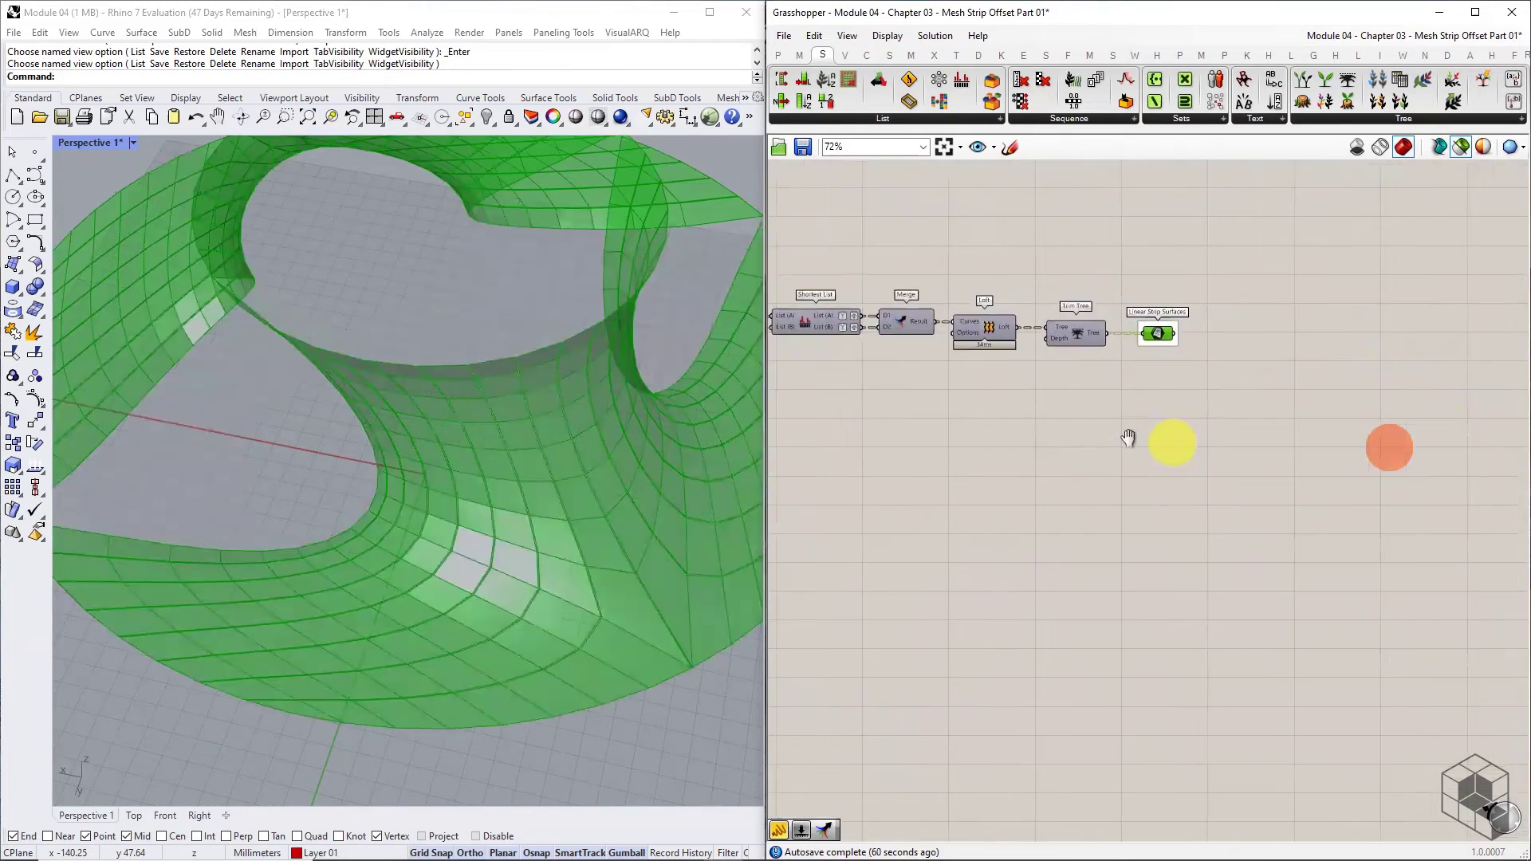
pyautogui.scroll(-3, 1135, 510)
pyautogui.click(1136, 511)
pyautogui.click(1362, 120)
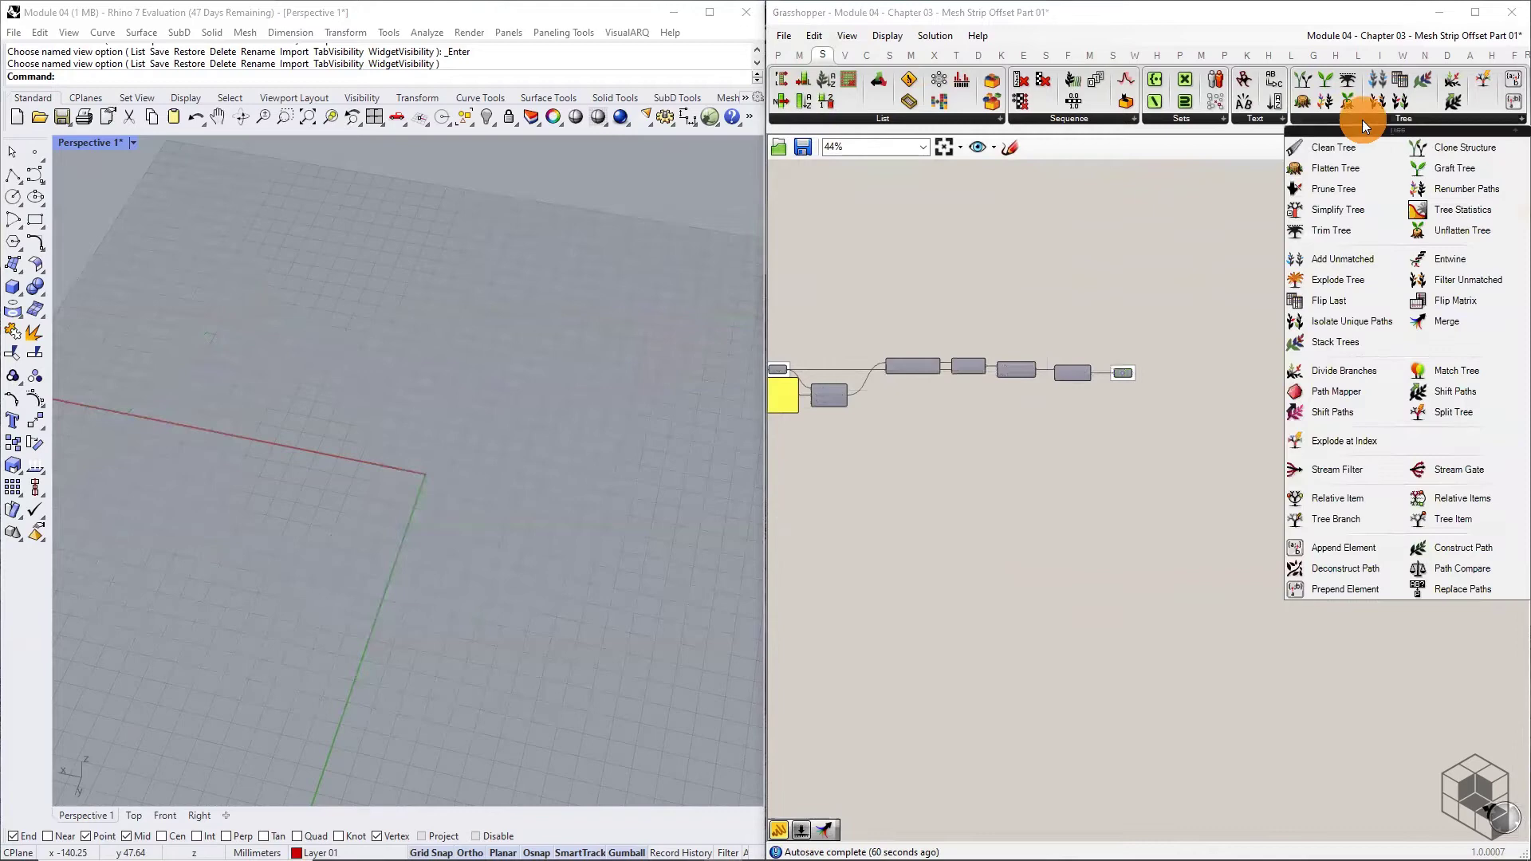
pyautogui.click(1446, 320)
pyautogui.click(1225, 539)
pyautogui.scroll(4, 1225, 539)
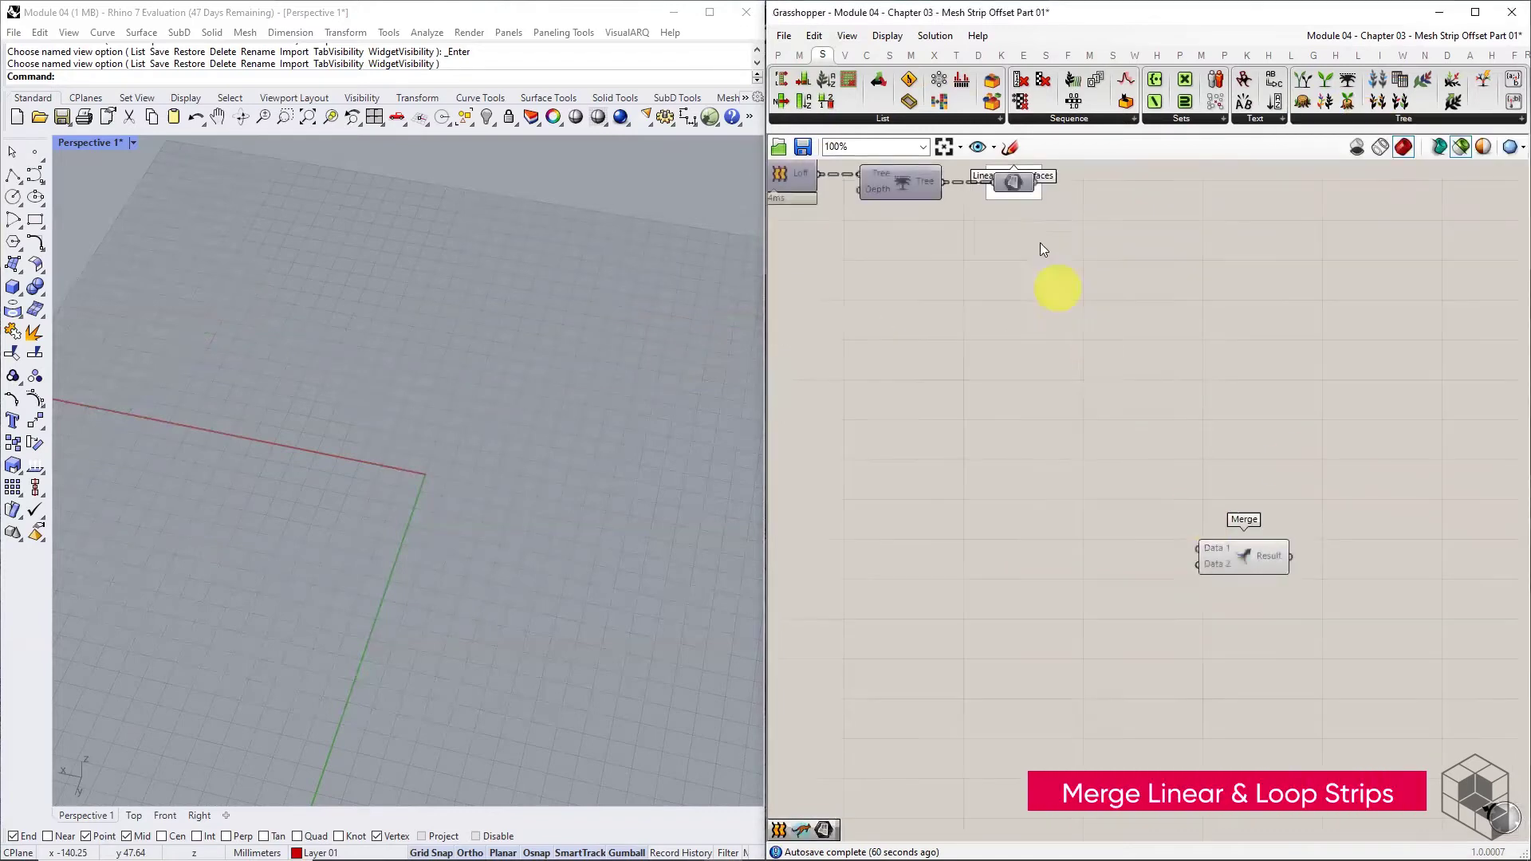
pyautogui.moveTo(1027, 183); pyautogui.dragTo(1032, 256, button='right')
pyautogui.moveTo(1034, 258); pyautogui.dragTo(1197, 624)
# - Rename the group around the copied definition's final surface parameter as Loop Strip Surfaces
pyautogui.moveTo(1093, 649); pyautogui.dragTo(1319, 375, button='right')
pyautogui.scroll(-4, 865, 506)
pyautogui.moveTo(864, 506); pyautogui.dragTo(943, 462, button='right')
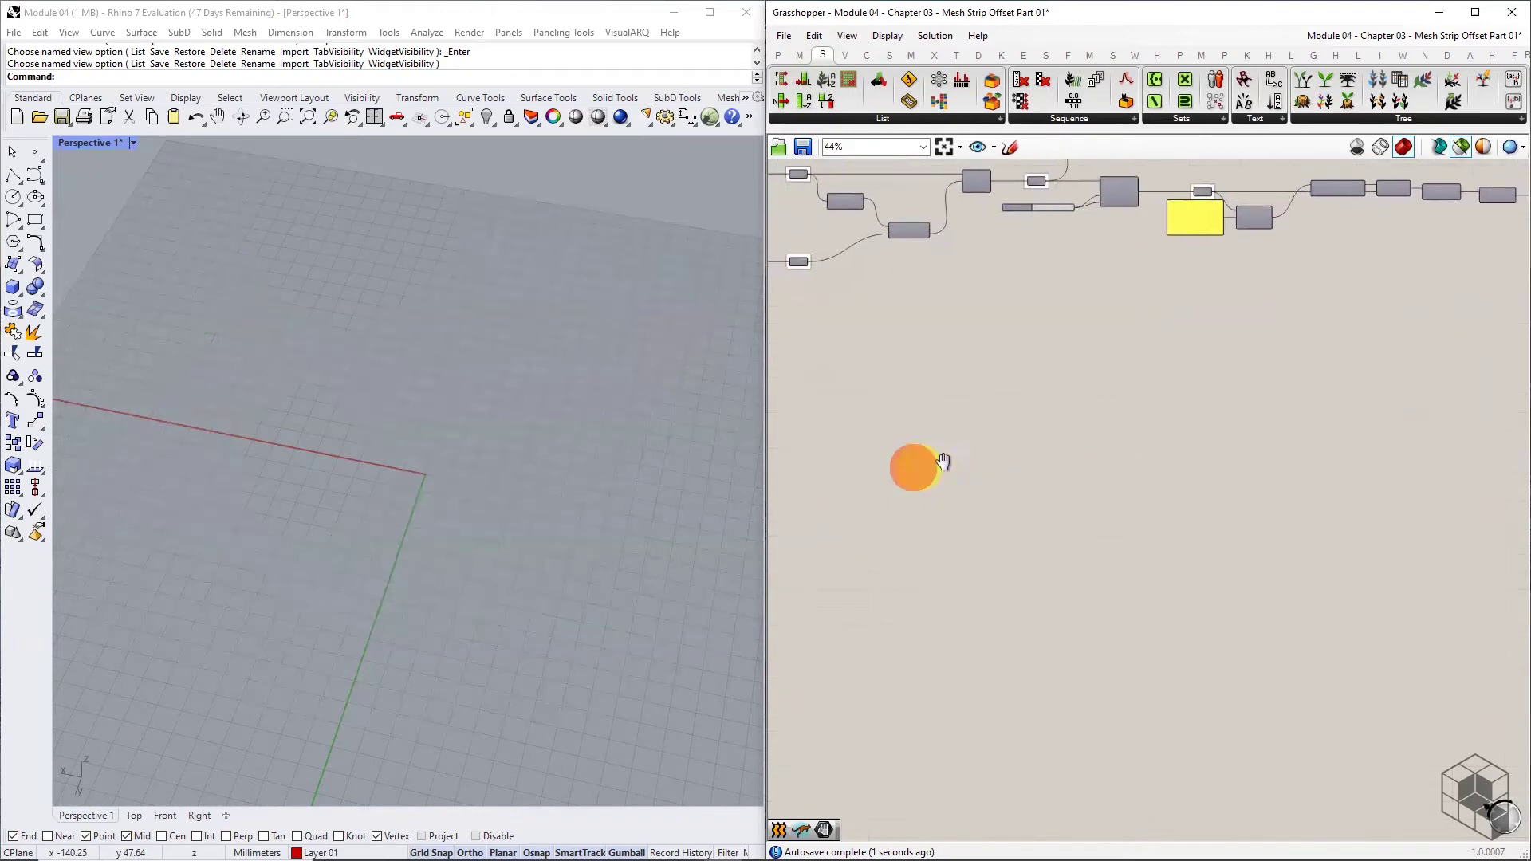
pyautogui.scroll(5, 1020, 416)
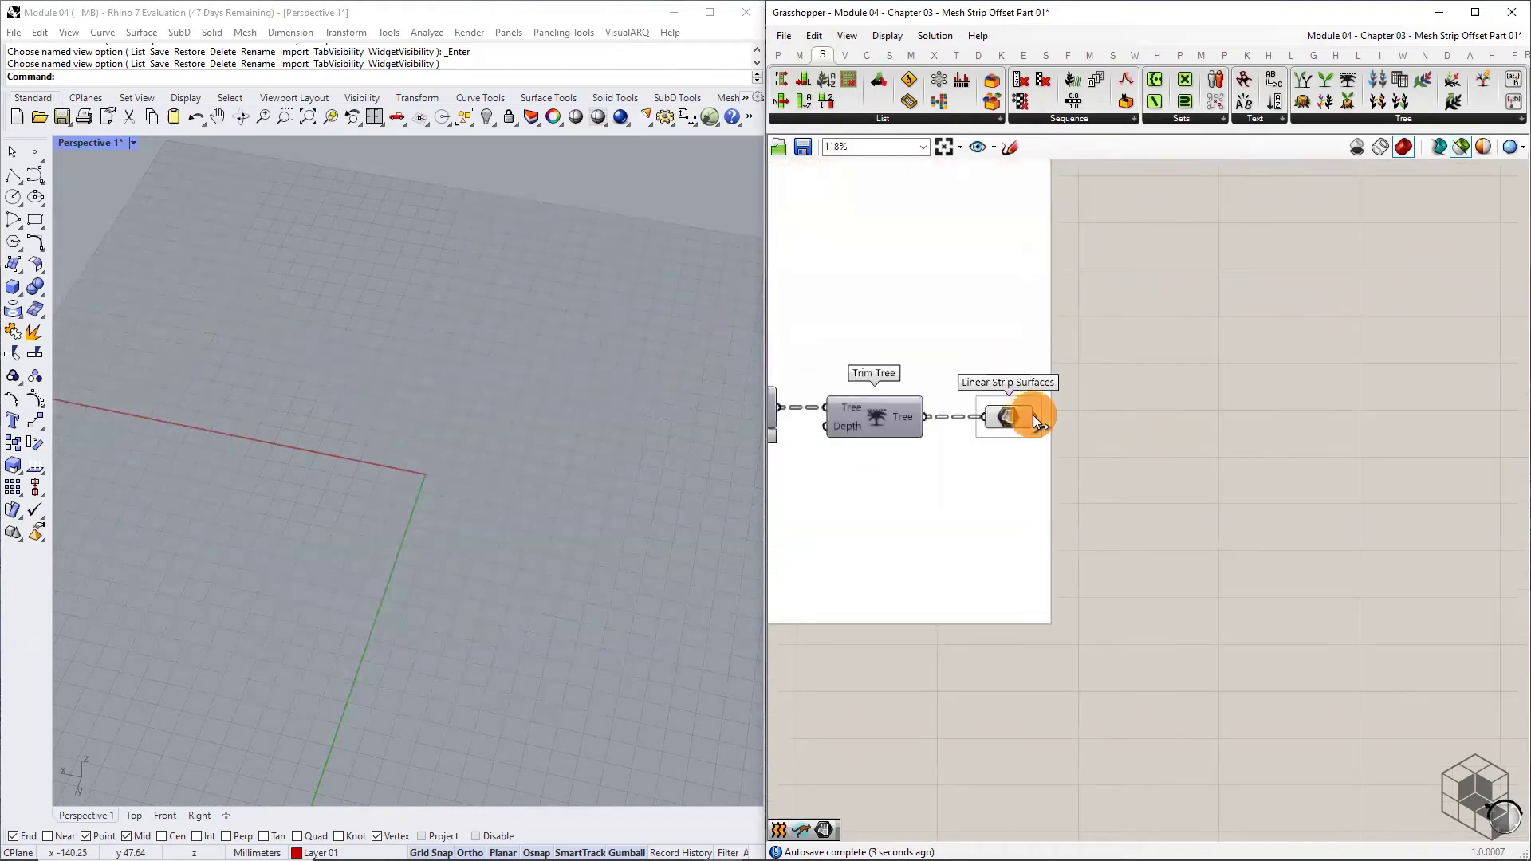
pyautogui.rightClick(1032, 415)
pyautogui.doubleClick(1061, 409)
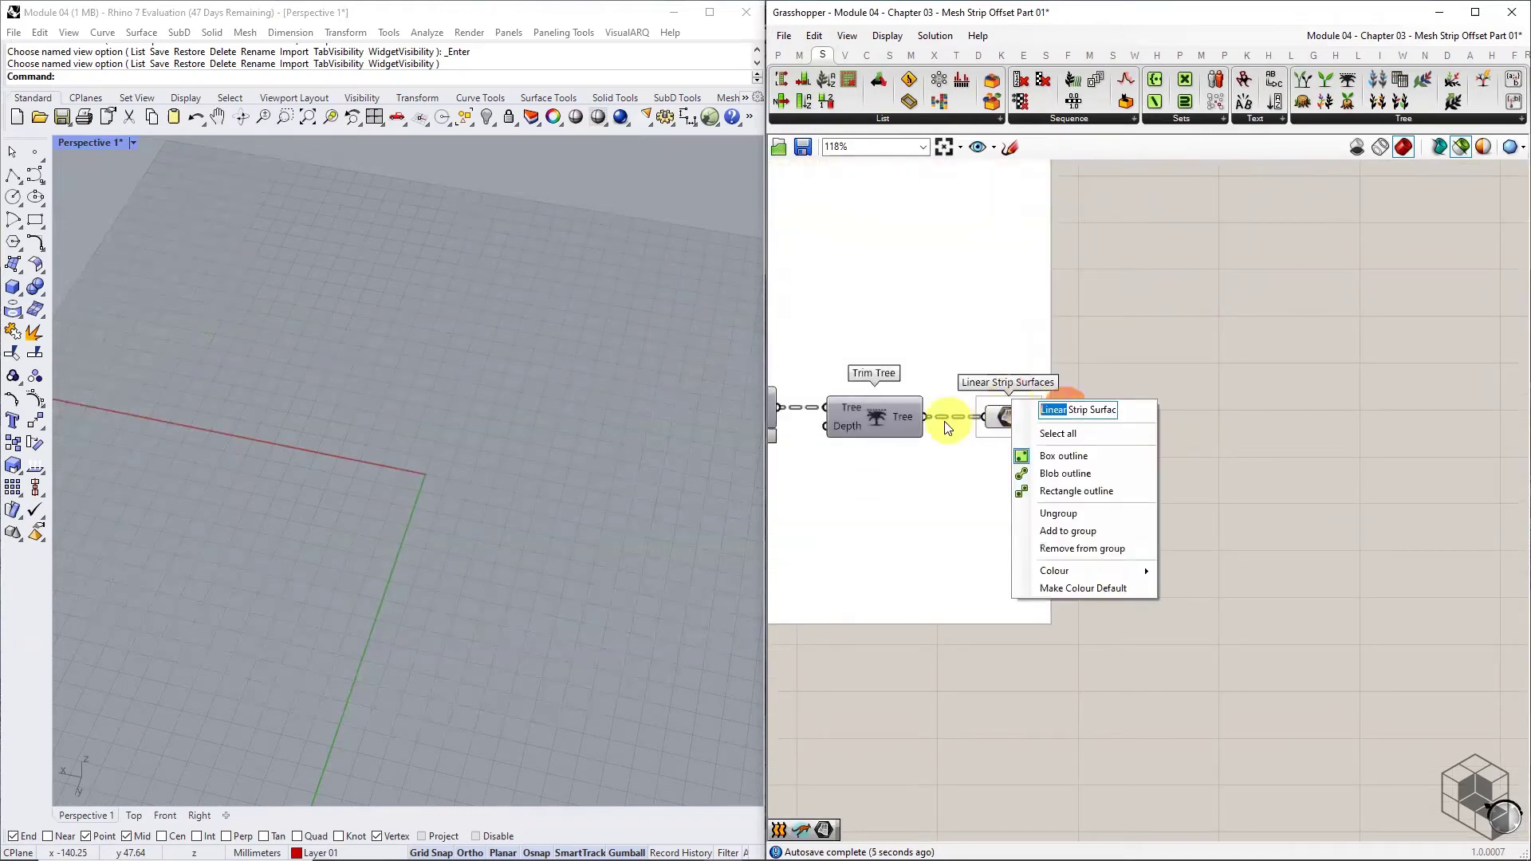
pyautogui.write('Loop')
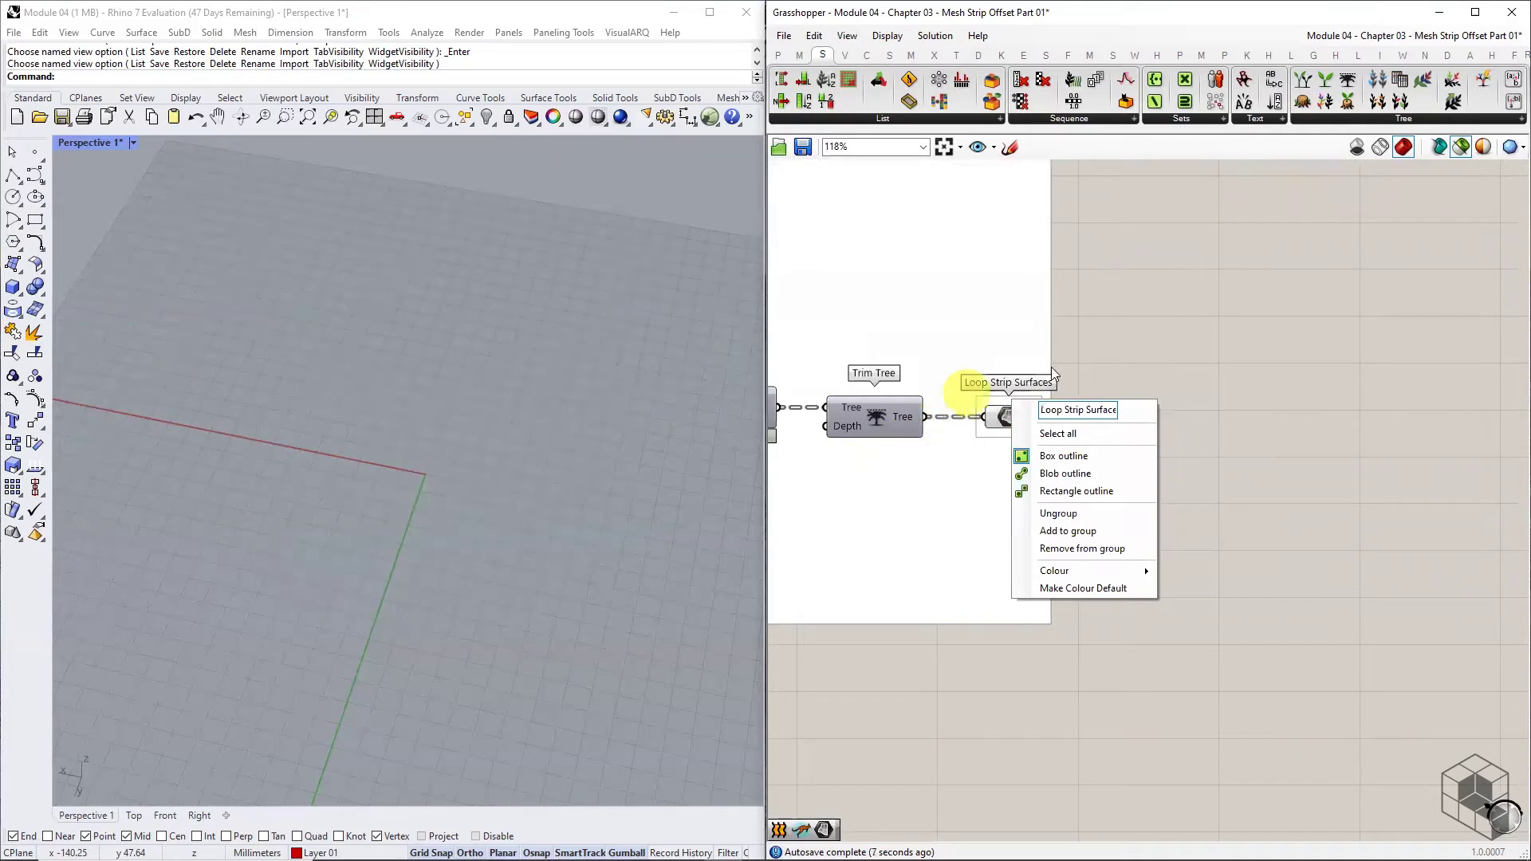
pyautogui.press('Return')
# - Wire the Loop Strip Surfaces parameter into the new Merge's D2 input and check the merged data structure
pyautogui.moveTo(1035, 418); pyautogui.dragTo(1279, 744)
pyautogui.moveTo(1367, 666); pyautogui.dragTo(1069, 499, button='right')
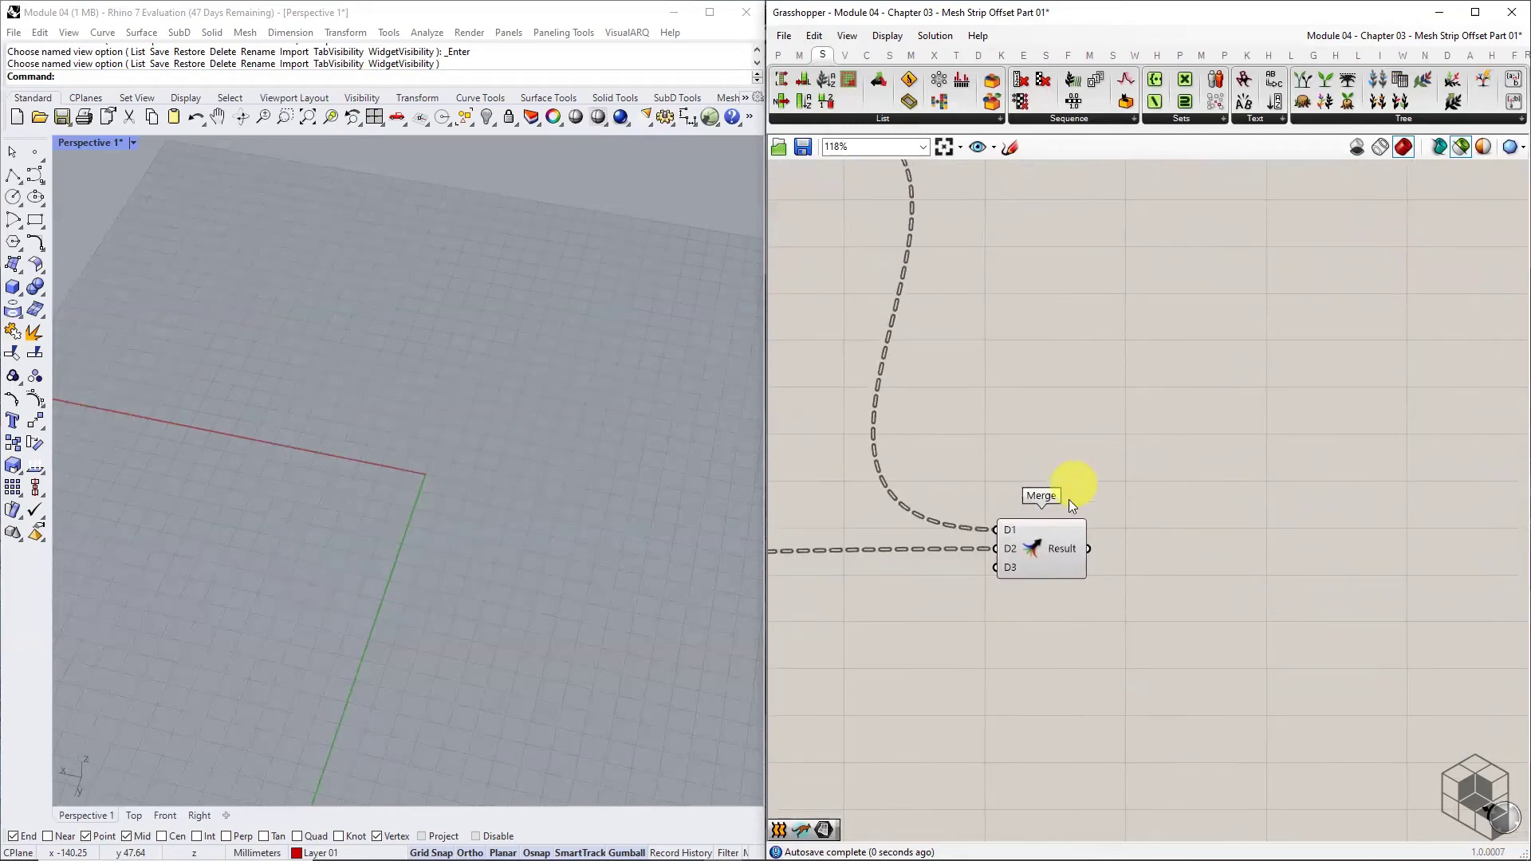
pyautogui.moveTo(1067, 552)
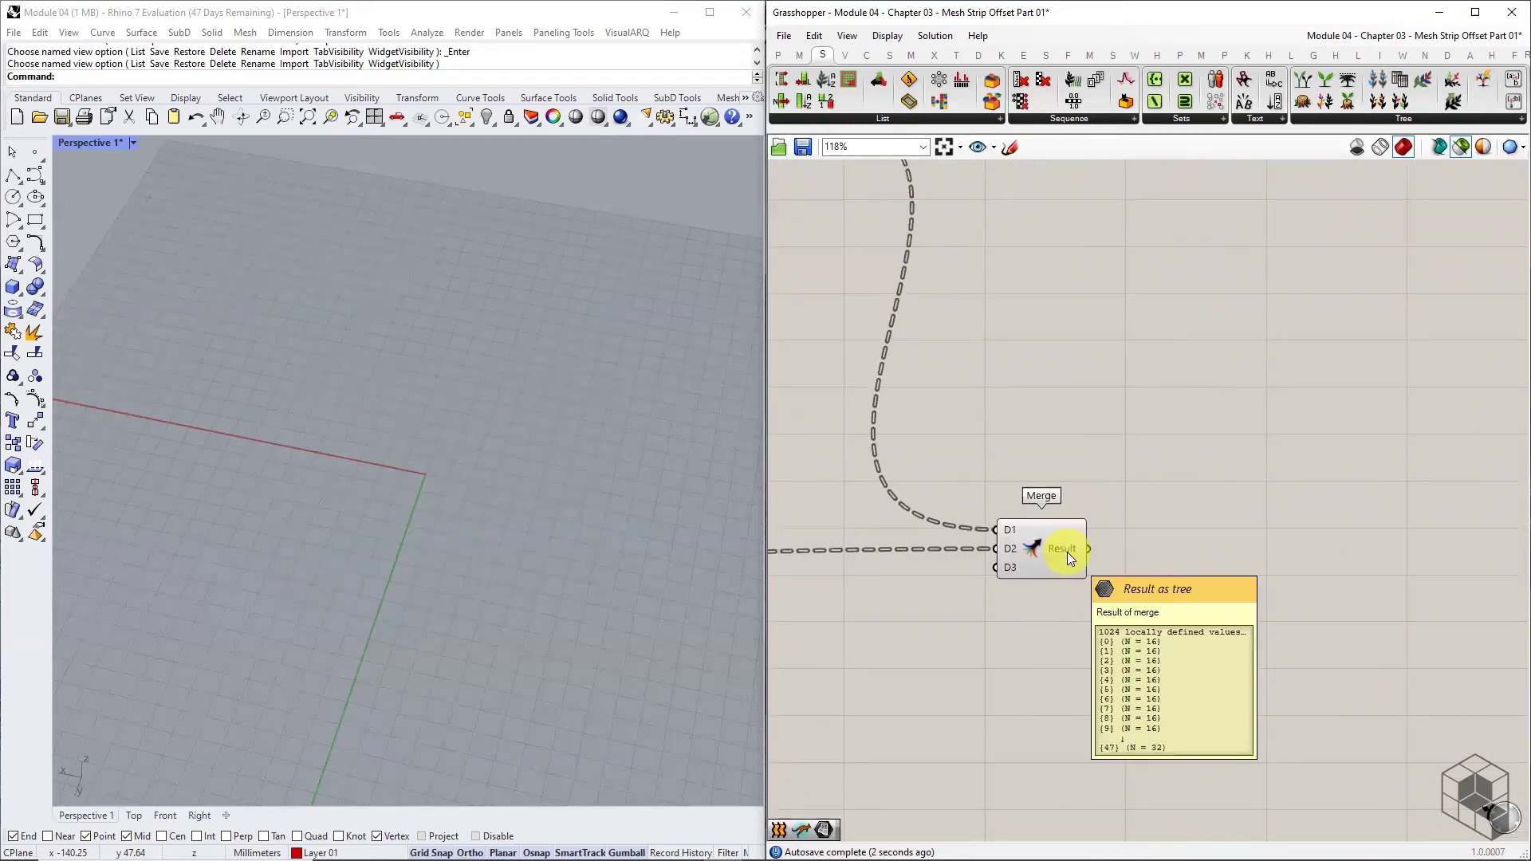
# - Add a Surface parameter fed by the new Merge's result and turn off the Merge's preview
pyautogui.click(780, 54)
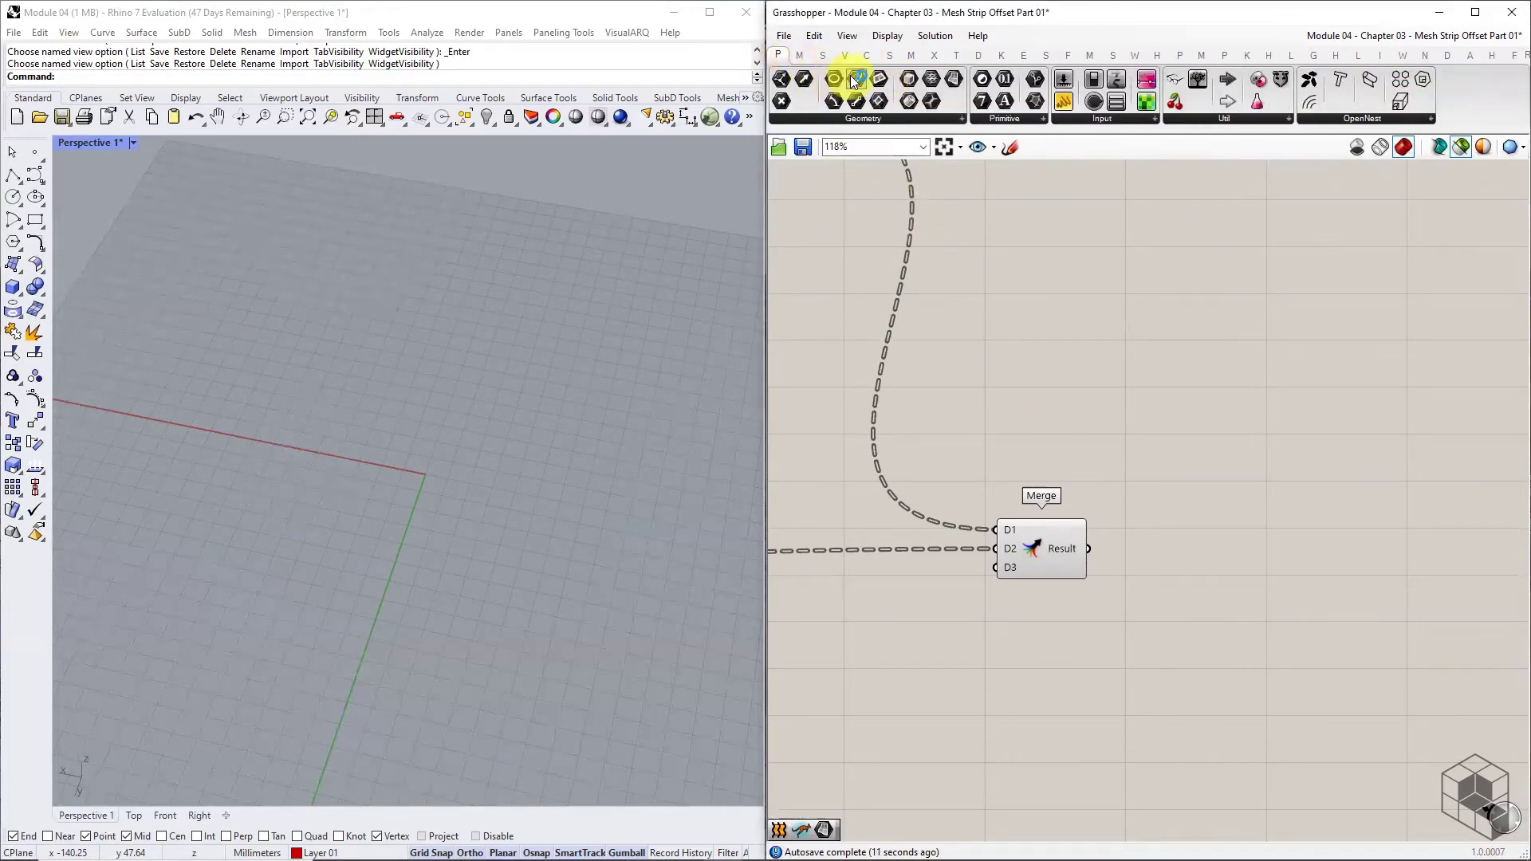
pyautogui.moveTo(854, 82); pyautogui.dragTo(1110, 586)
pyautogui.click(1209, 552)
pyautogui.scroll(-5, 1184, 567)
pyautogui.middleClick(1127, 562)
pyautogui.click(1174, 513)
# - Turn off the preview of the Loop Strip Surfaces parameter and stop limiting the preview to selected objects
pyautogui.moveTo(1046, 608); pyautogui.dragTo(1310, 527, button='right')
pyautogui.scroll(-3, 1309, 533)
pyautogui.moveTo(1055, 550); pyautogui.dragTo(1225, 520, button='right')
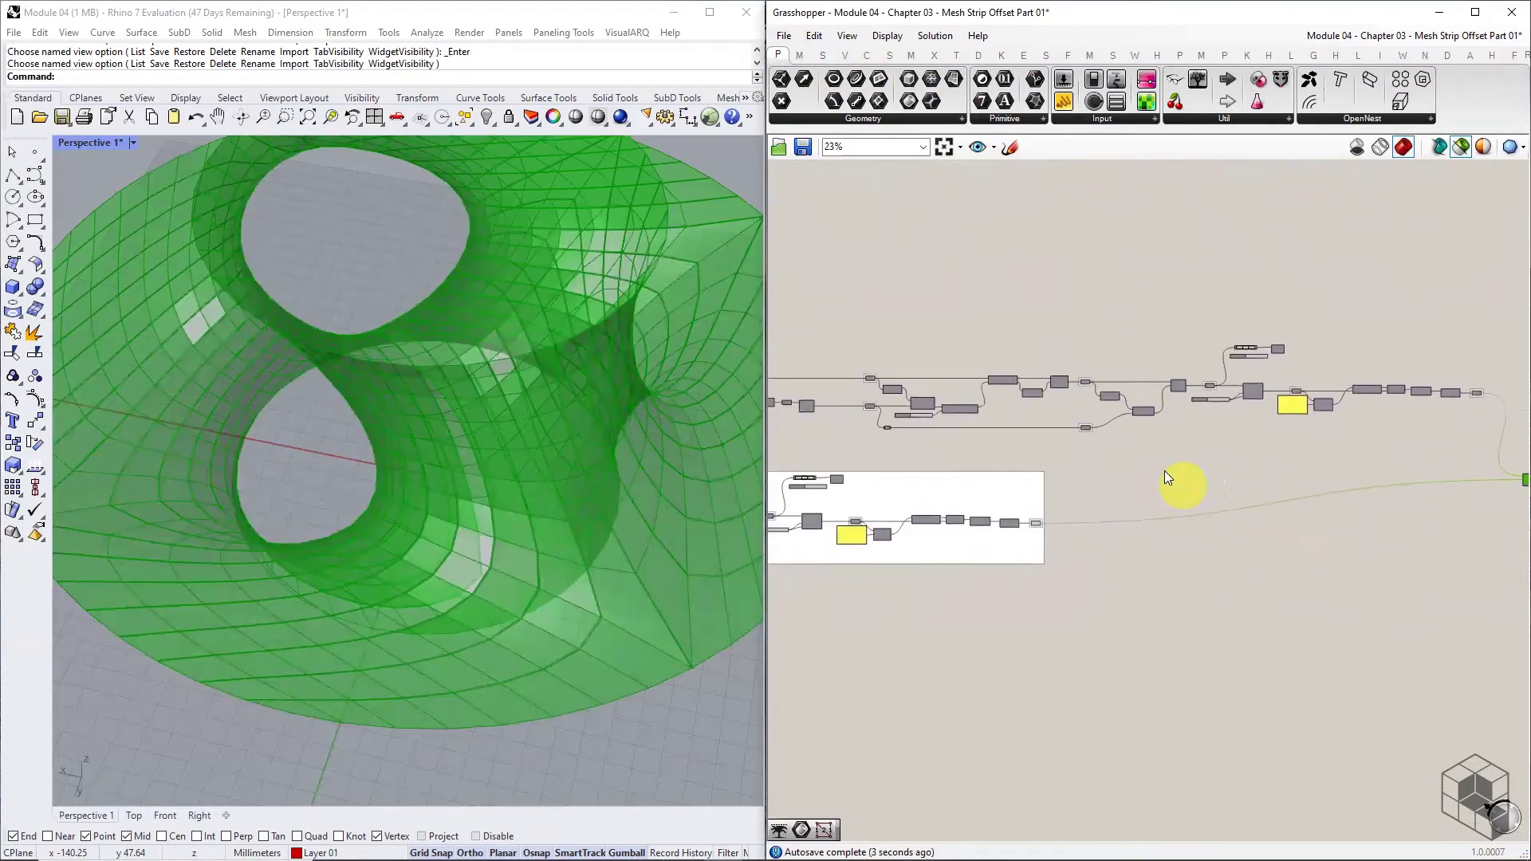
pyautogui.click(1039, 547)
pyautogui.click(1013, 479)
pyautogui.middleClick(1134, 541)
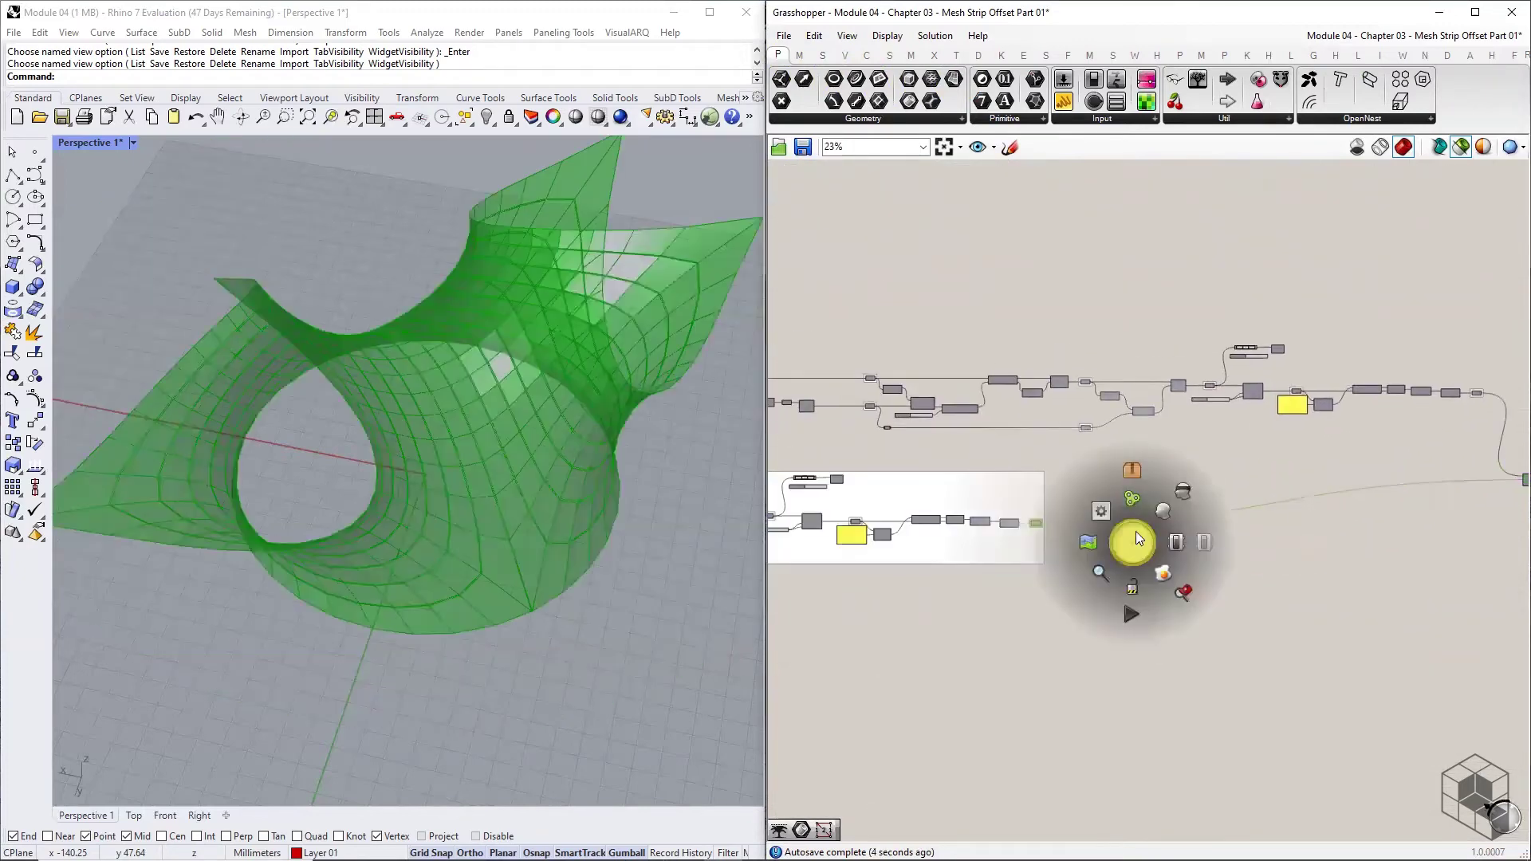
pyautogui.click(1181, 496)
pyautogui.click(1464, 151)
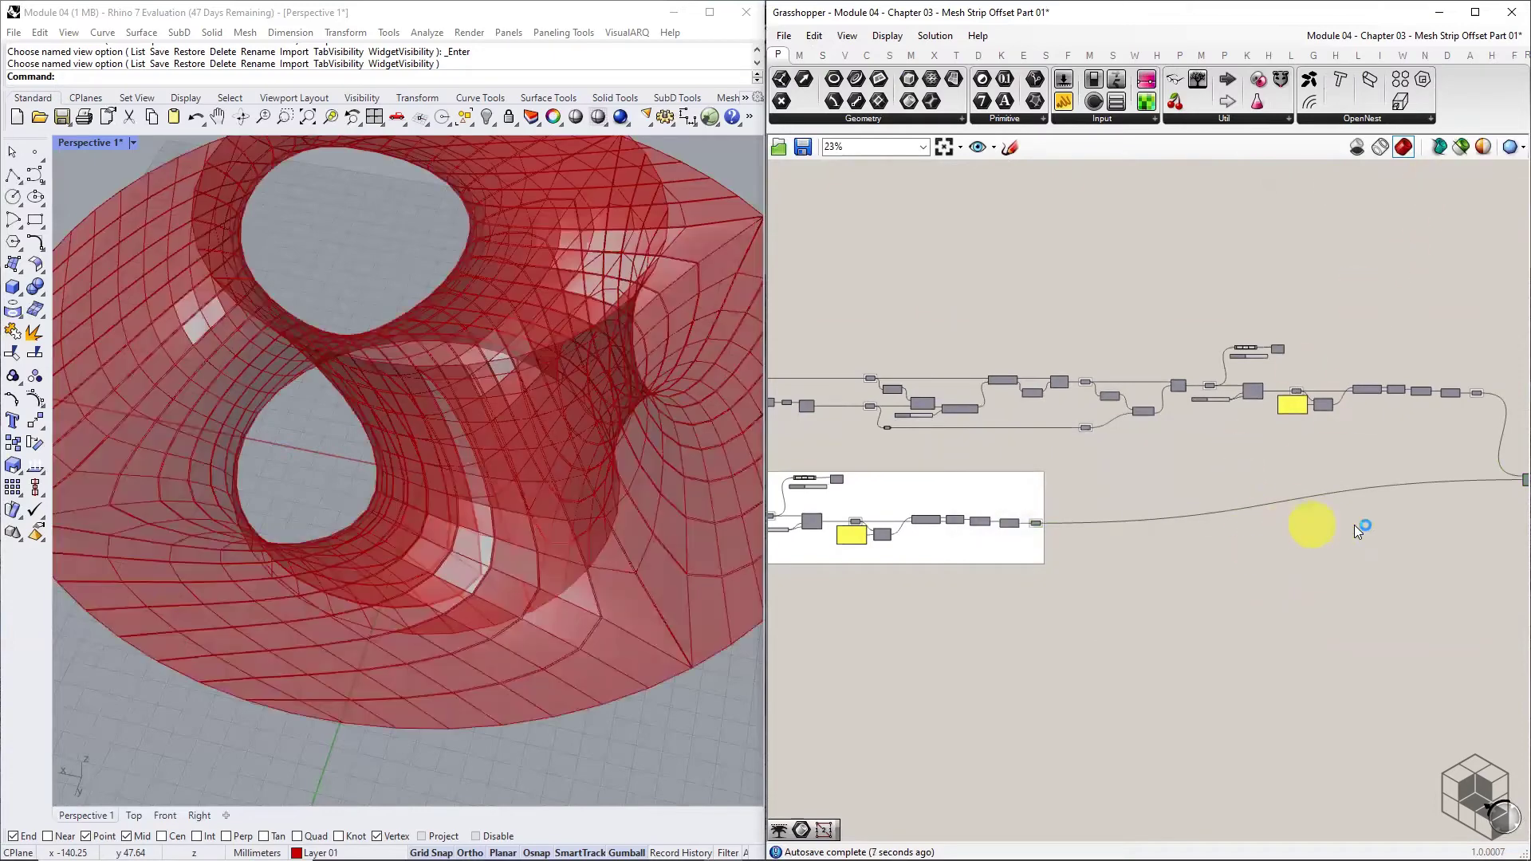
# - Group the Surface parameter fed by the Merge and name the group Warp Strips Brep
pyautogui.scroll(6, 1244, 498)
pyautogui.scroll(1, 1228, 504)
pyautogui.click(1220, 502)
pyautogui.middleClick(1220, 503)
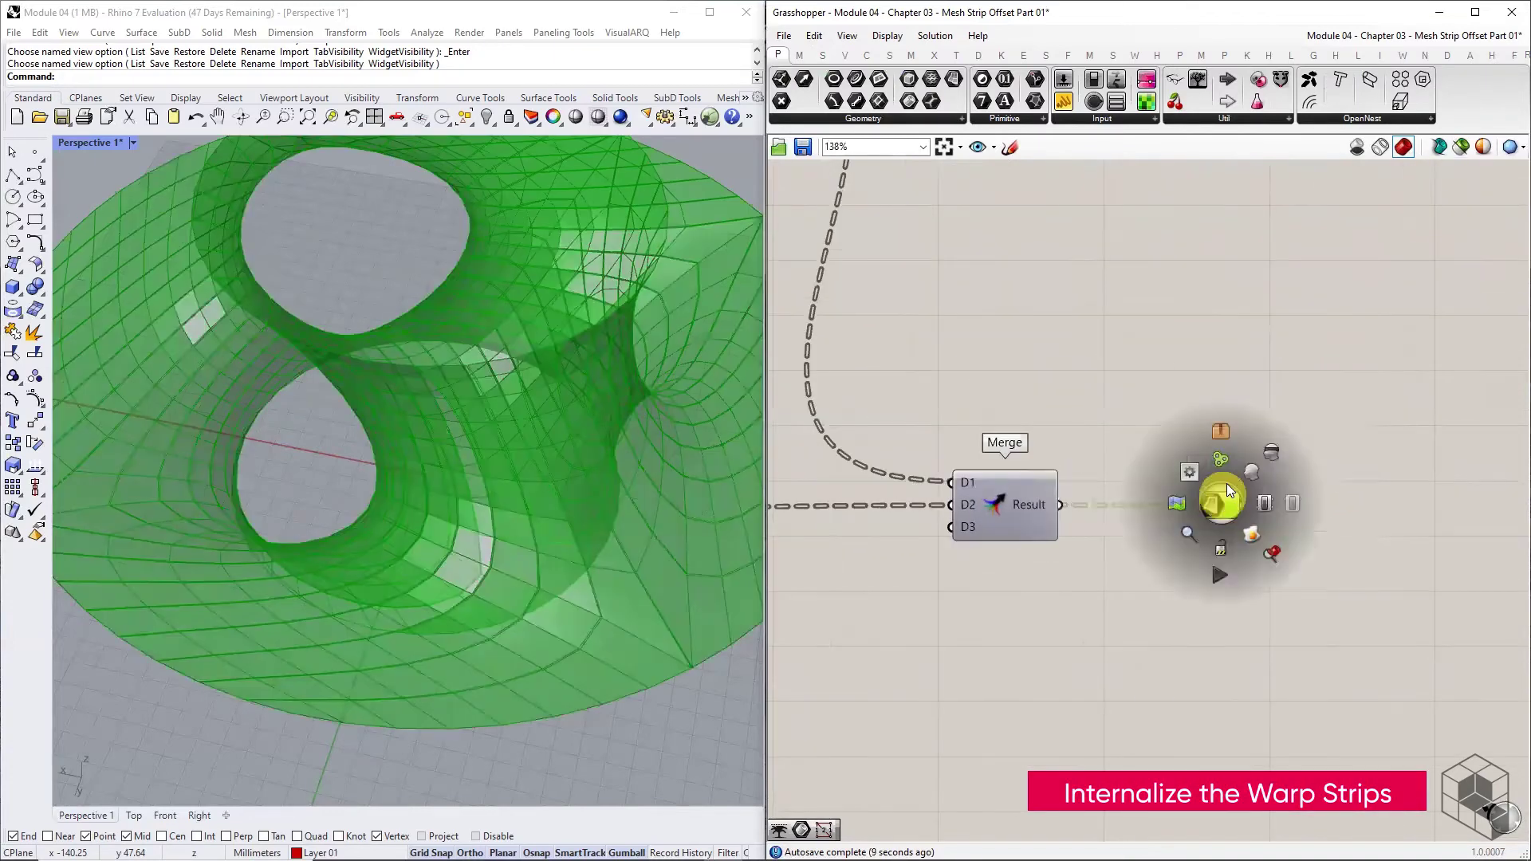
pyautogui.click(1224, 458)
pyautogui.rightClick(1228, 483)
pyautogui.write('Warp')
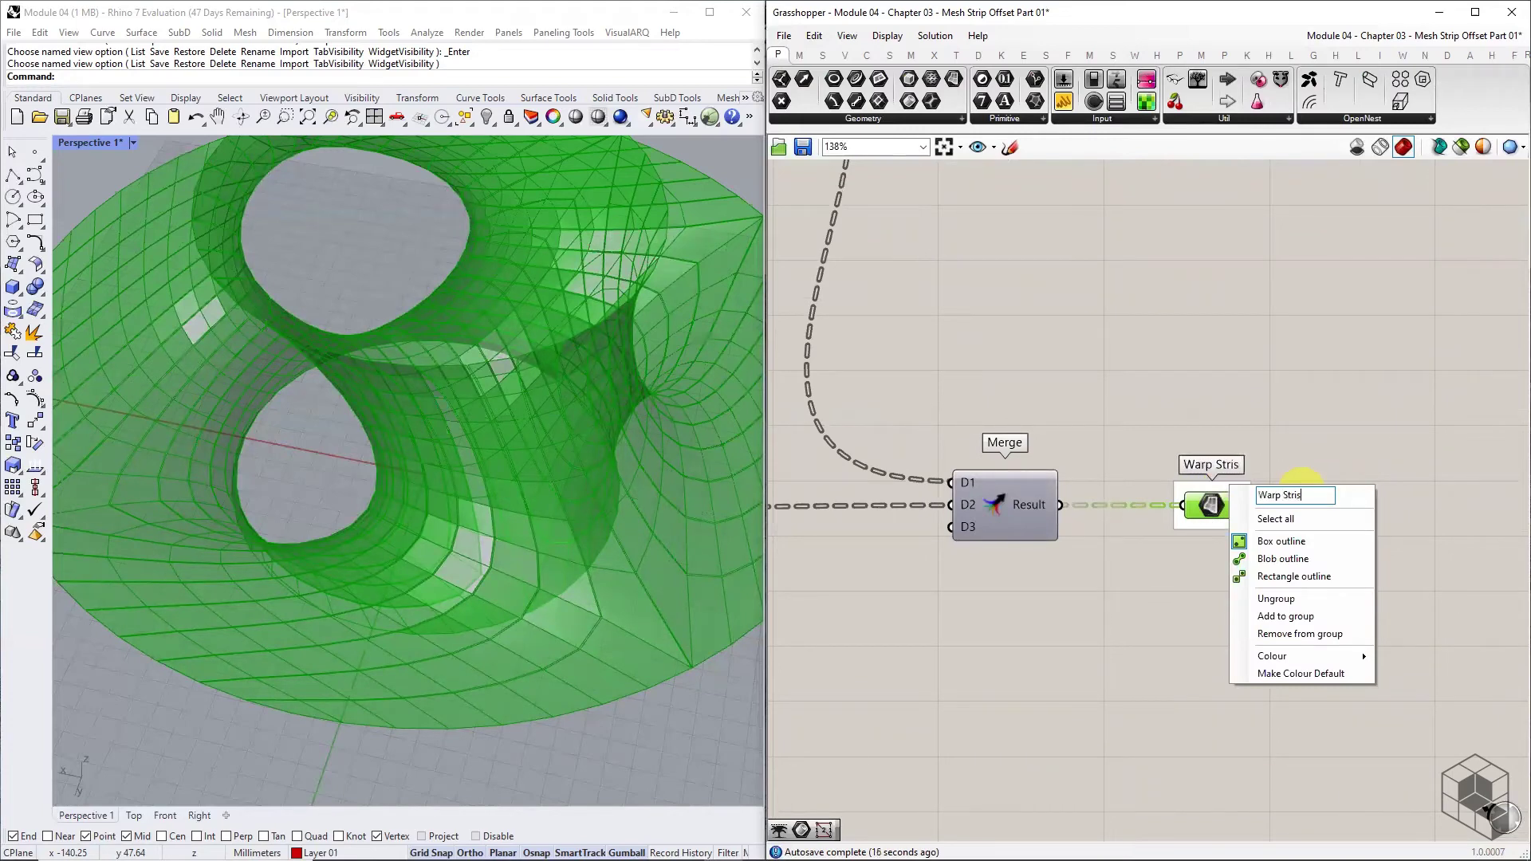
pyautogui.write(' StripsBrep')
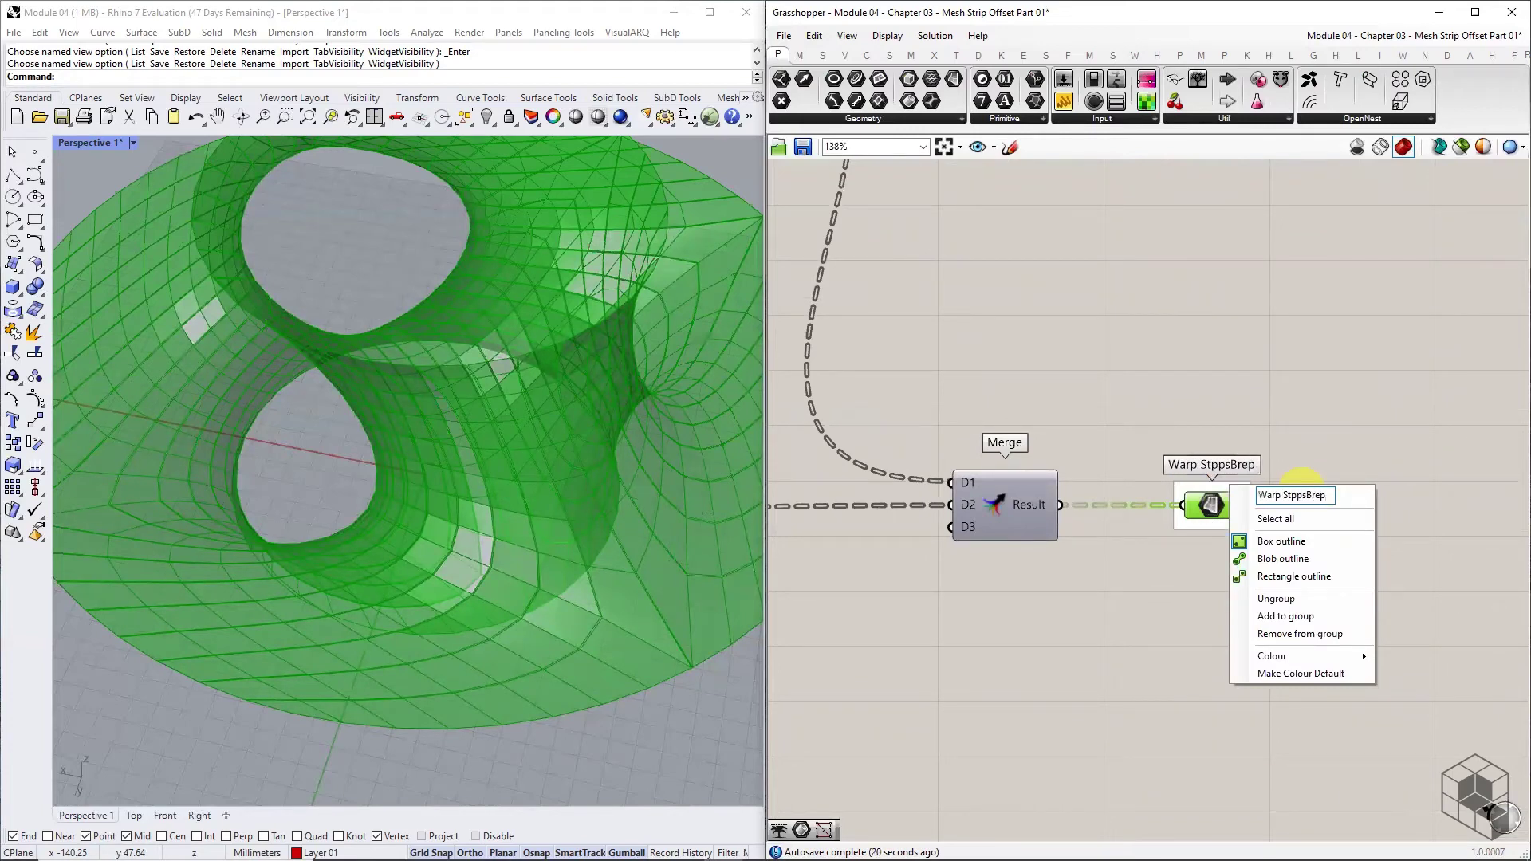
pyautogui.write('rips')
pyautogui.press('Return')
# - Move the Warp Strips Brep parameter above the Merge, internalise its data and check the stored tree structure
pyautogui.moveTo(1212, 489); pyautogui.dragTo(1253, 383)
pyautogui.rightClick(1252, 398)
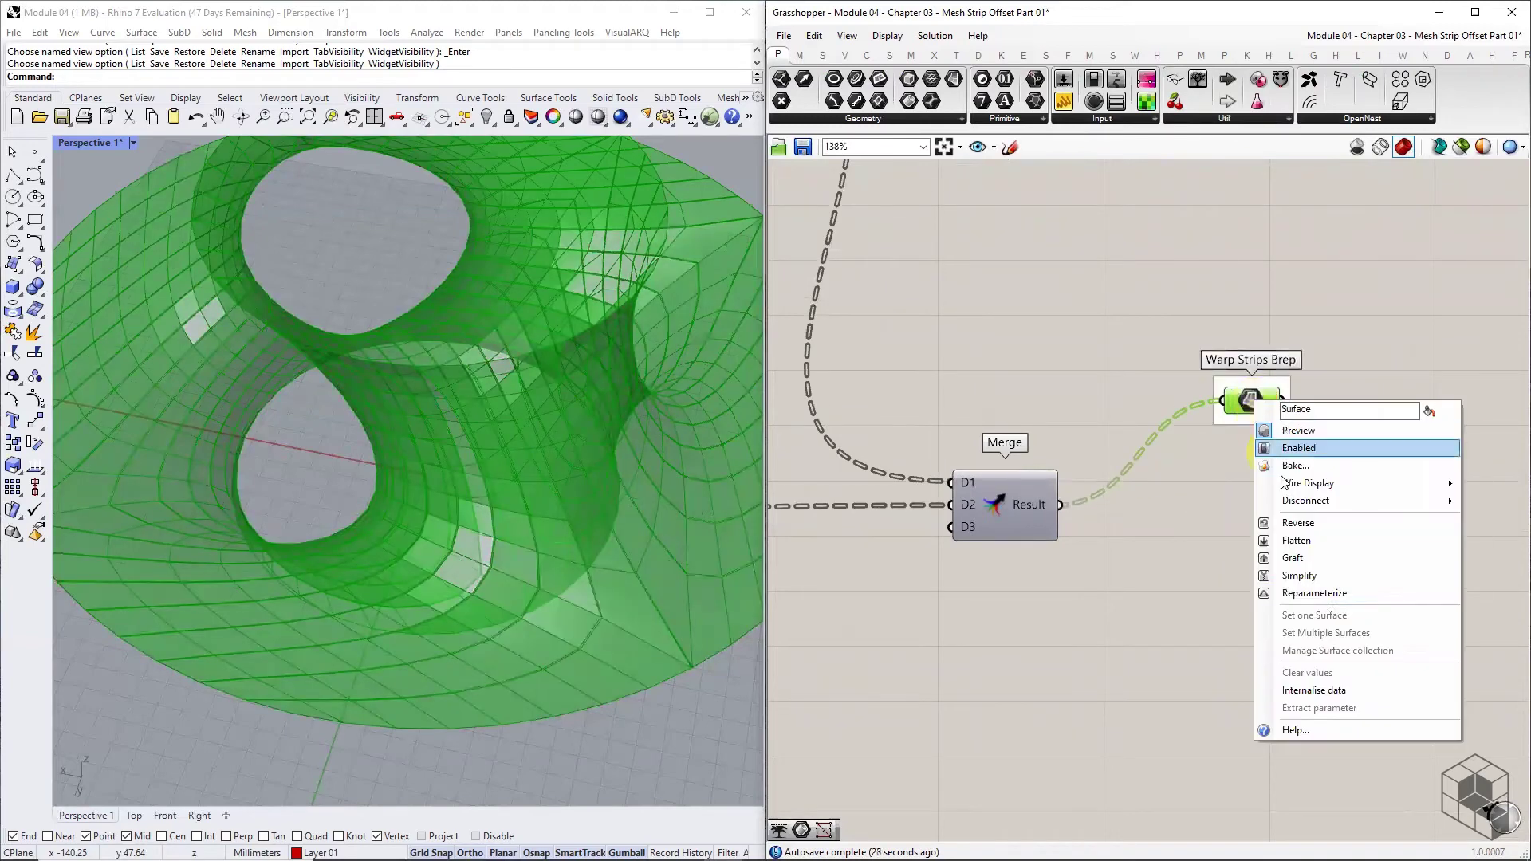
pyautogui.click(1325, 691)
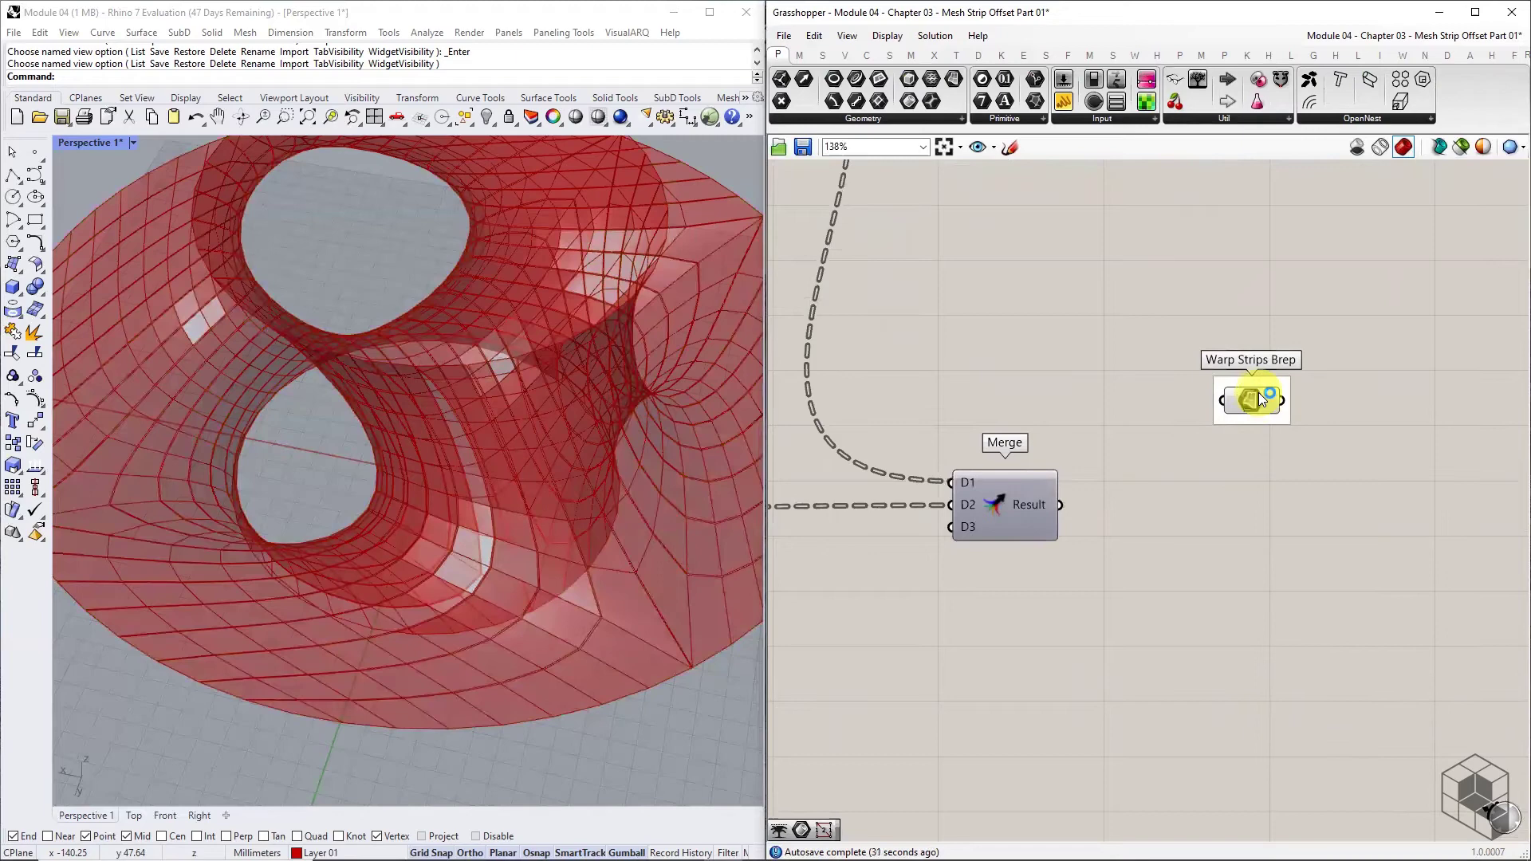
pyautogui.moveTo(1261, 399)
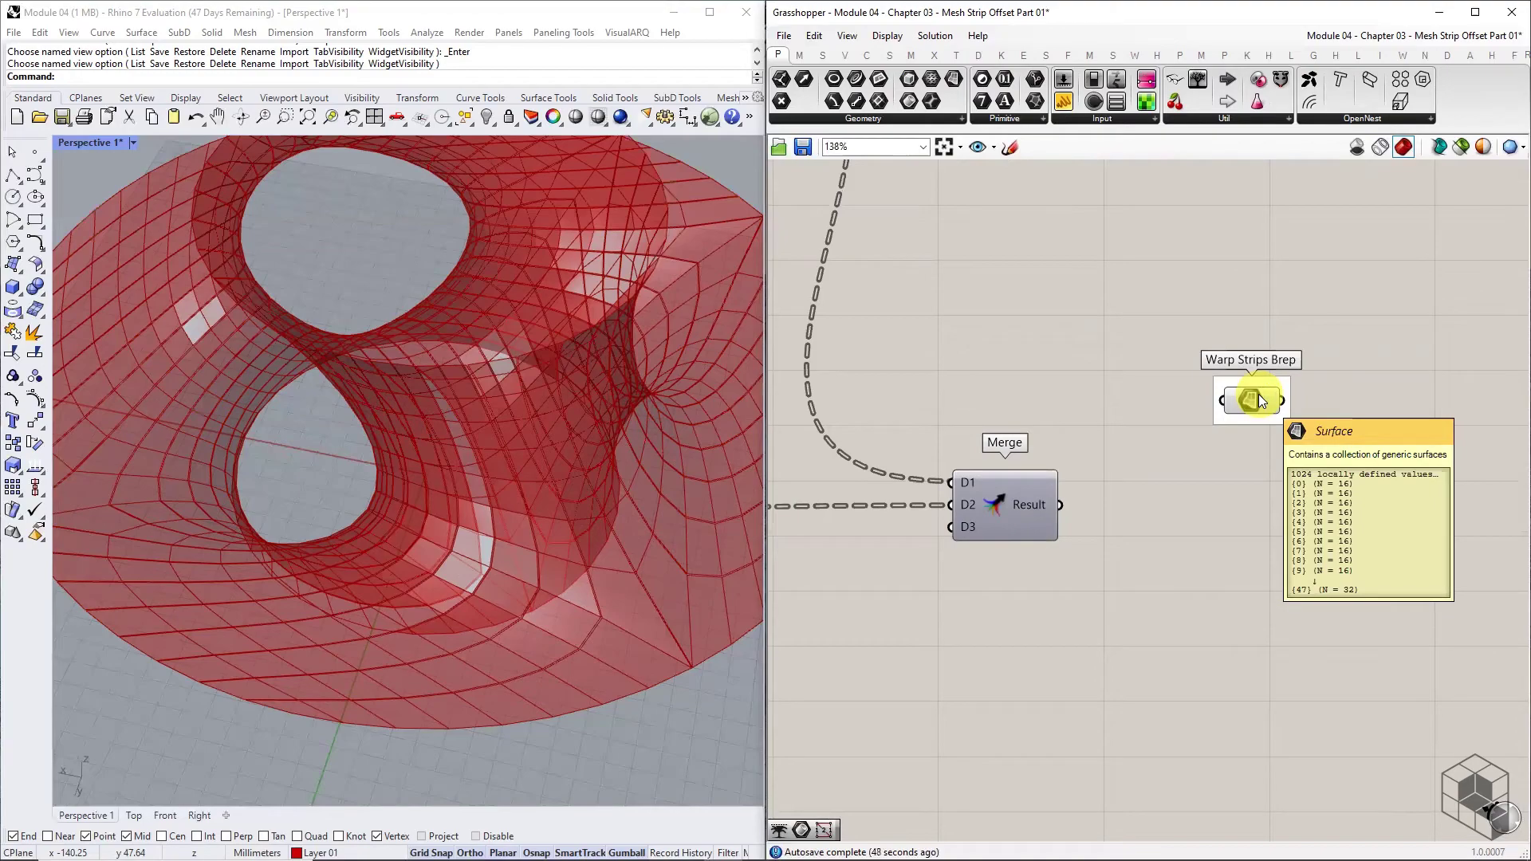
# - Wire the Weft Mesh Strips parameter into the Mesh parameter at the start of the Chapter 03 definition, replacing the Warp strips
pyautogui.moveTo(489, 547); pyautogui.dragTo(750, 570, button='right')
pyautogui.scroll(-8, 1283, 505)
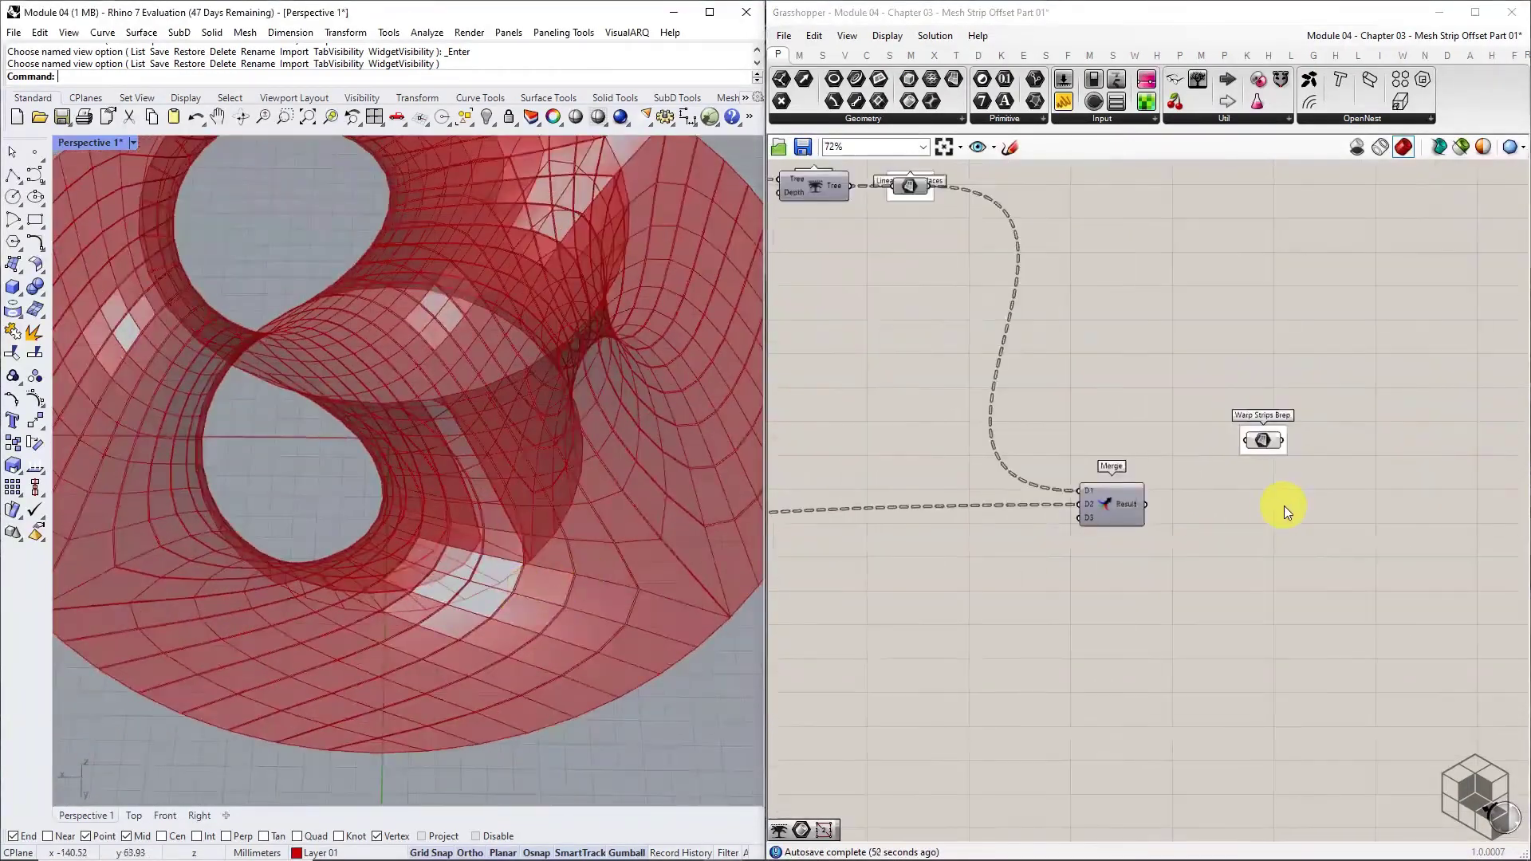
pyautogui.moveTo(1059, 627); pyautogui.dragTo(1236, 555, button='right')
pyautogui.scroll(-3, 1237, 553)
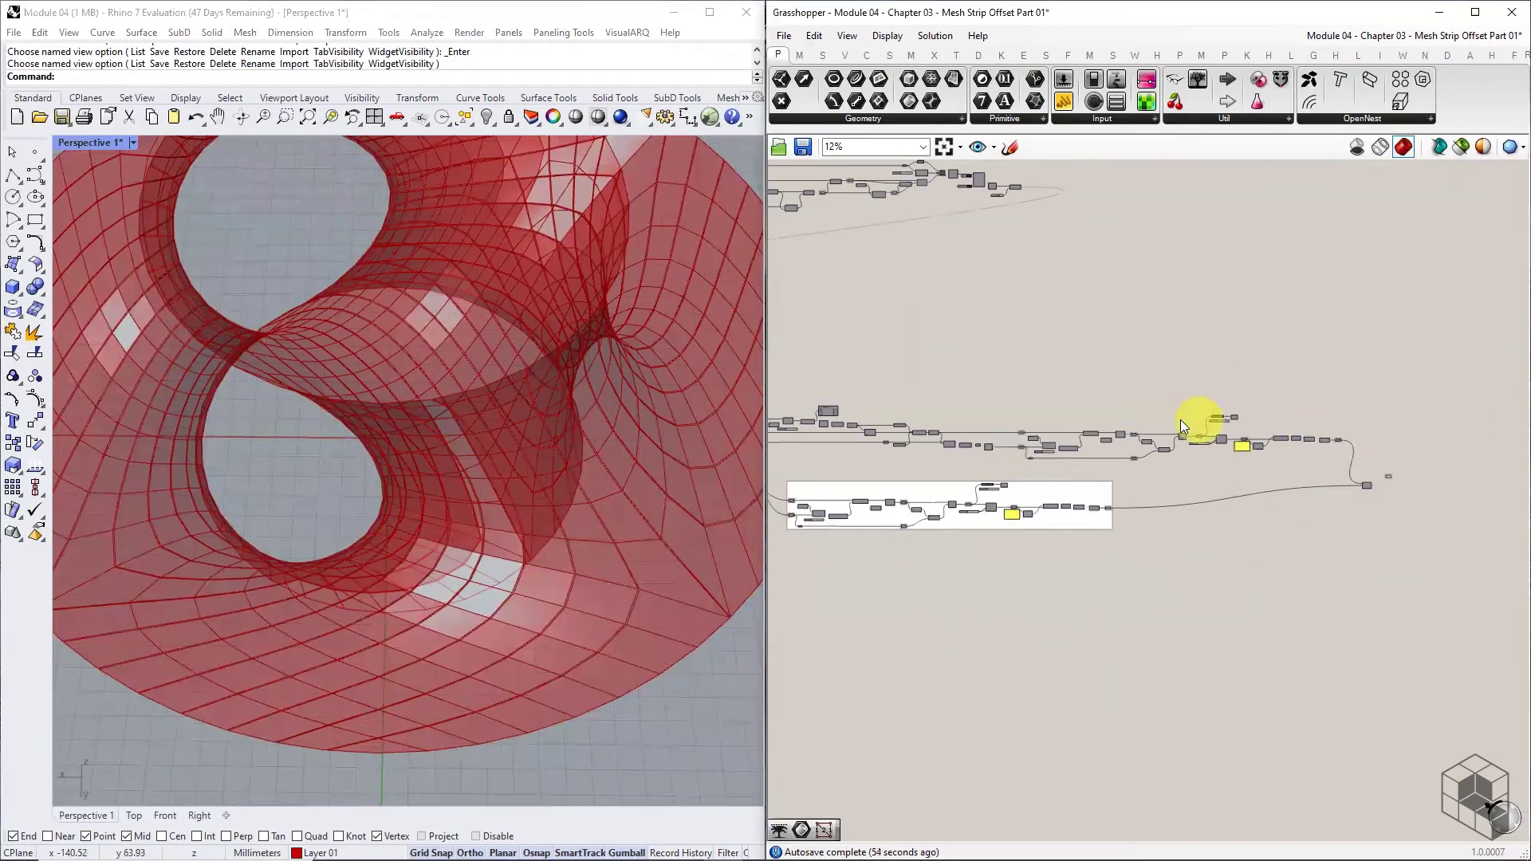
pyautogui.moveTo(903, 551); pyautogui.dragTo(1379, 551, button='right')
pyautogui.scroll(8, 1007, 444)
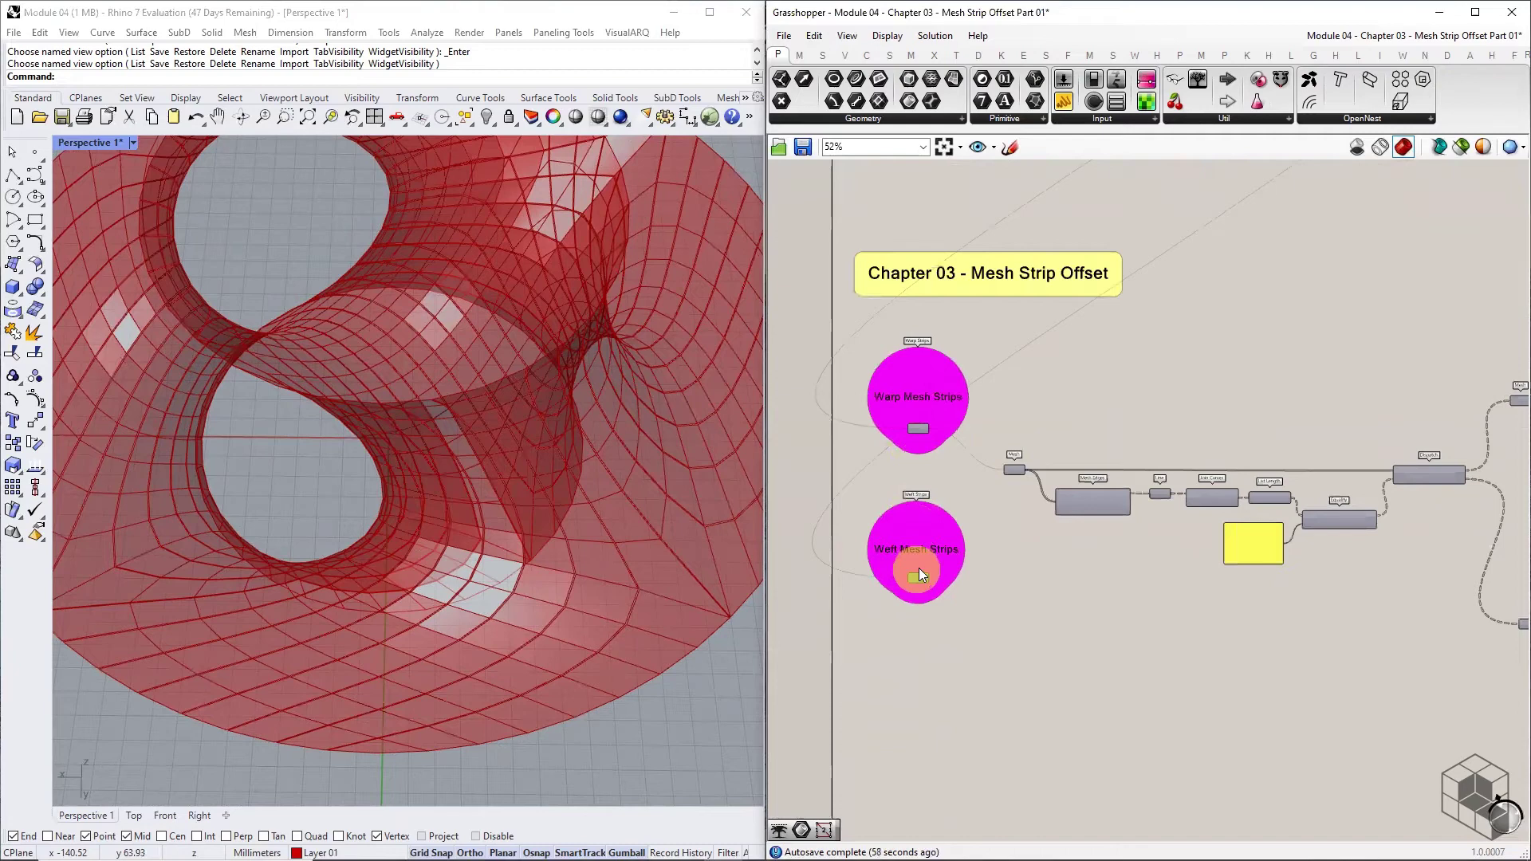
pyautogui.scroll(3, 919, 568)
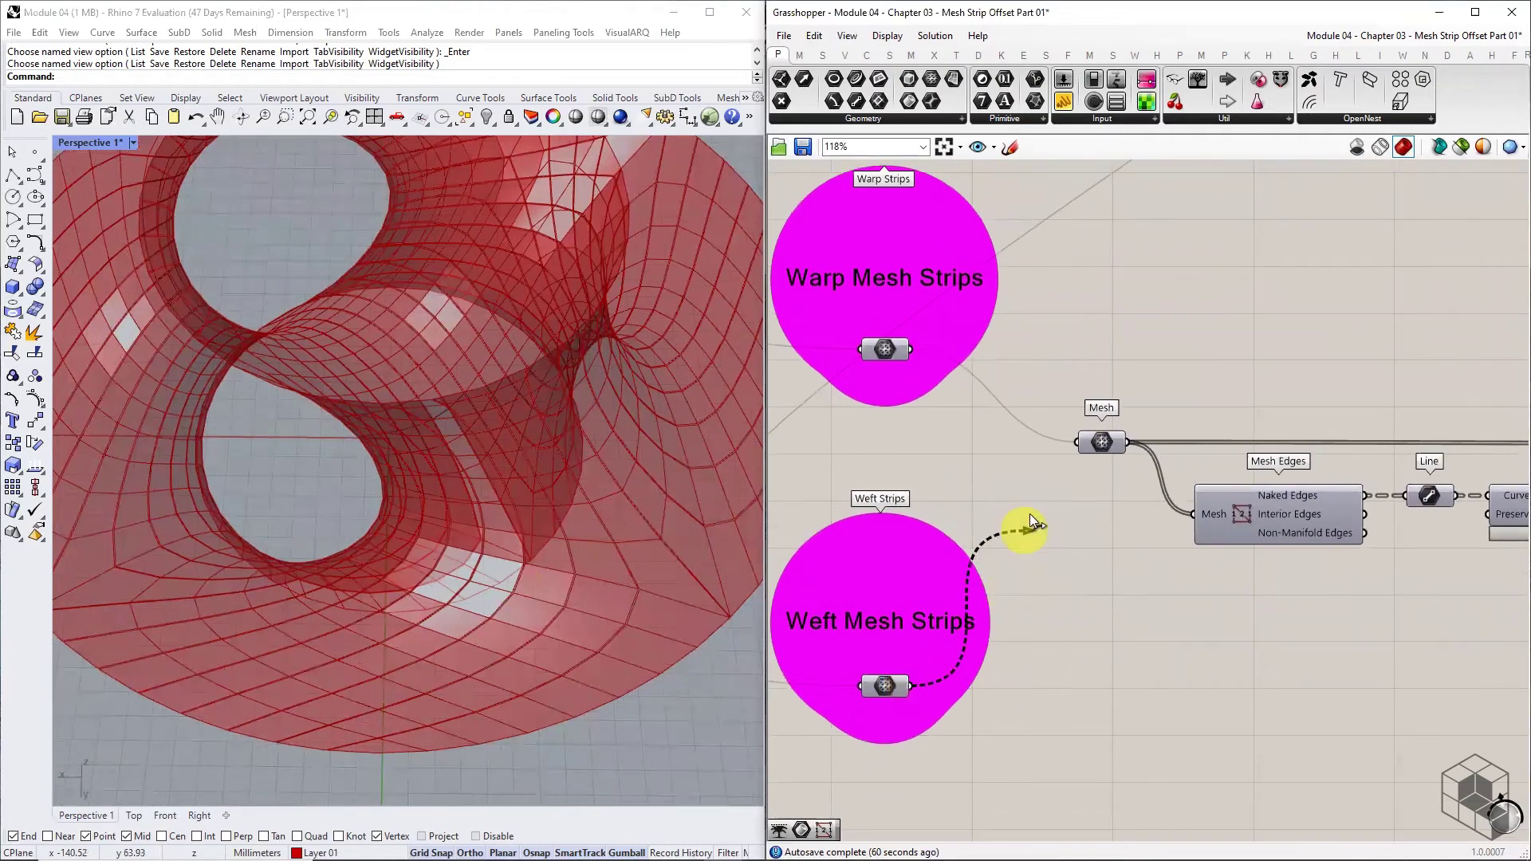
pyautogui.moveTo(1030, 515); pyautogui.dragTo(1076, 442)
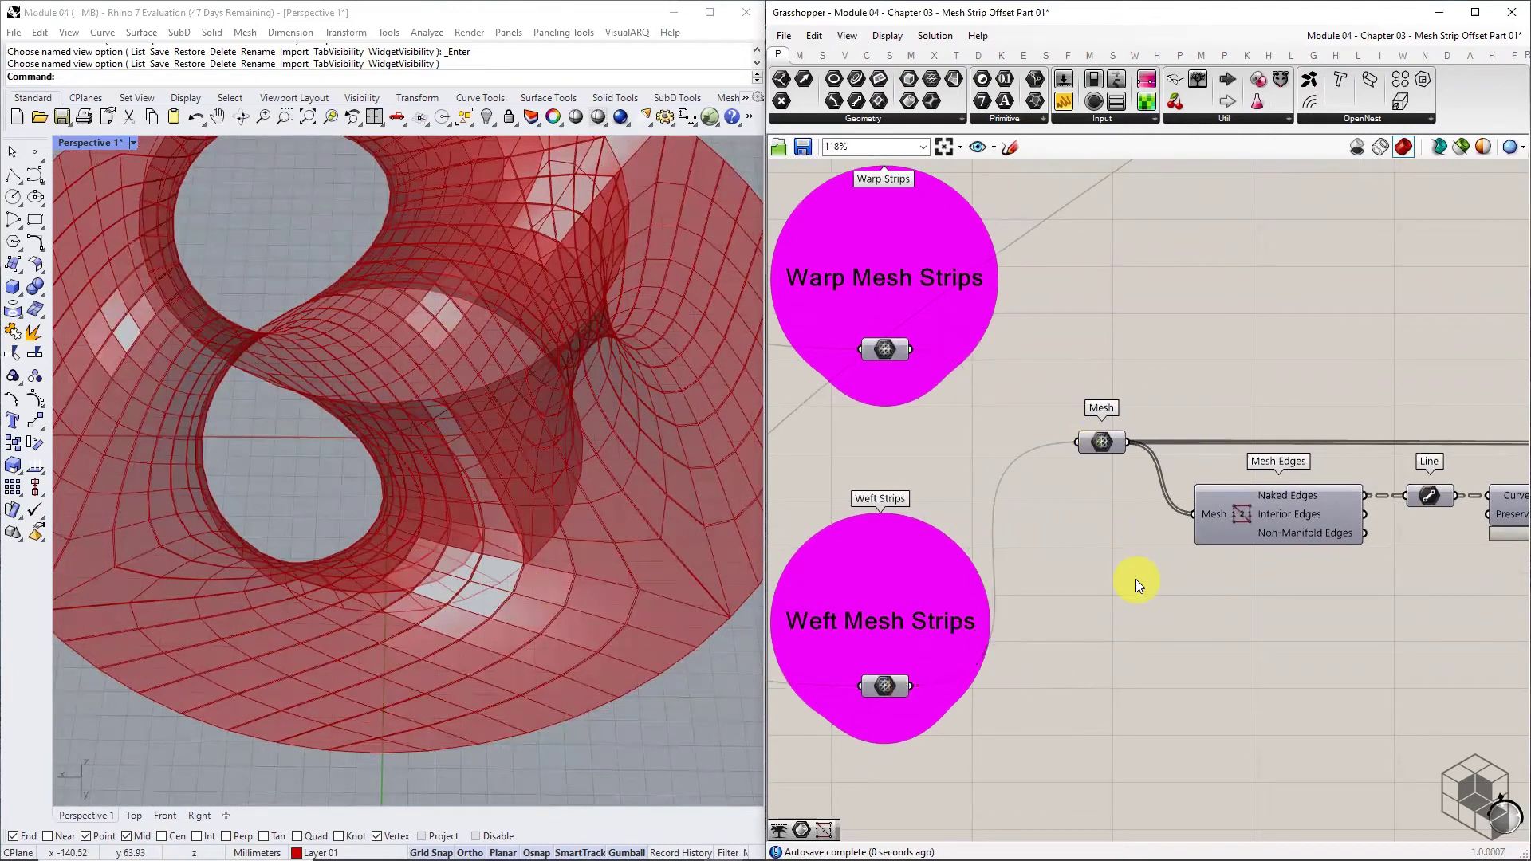
# - Limit the preview to selected objects and examine the meshes in the Linear Strips and Loop Strips parameters
pyautogui.scroll(-5, 1135, 579)
pyautogui.moveTo(1300, 592); pyautogui.dragTo(978, 563, button='right')
pyautogui.scroll(-3, 978, 563)
pyautogui.scroll(6, 1156, 528)
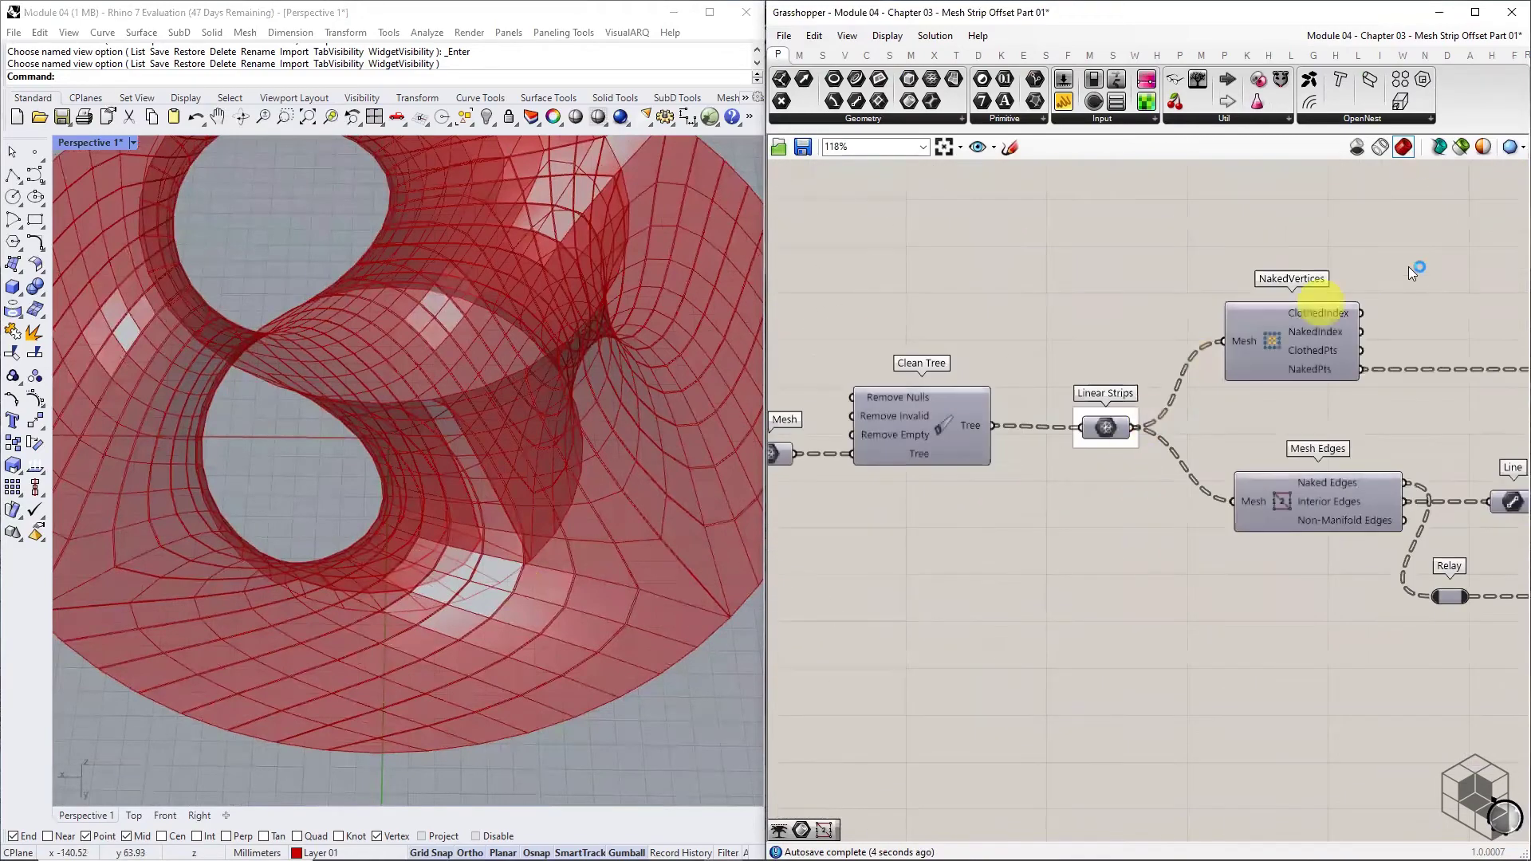
pyautogui.click(1460, 146)
pyautogui.scroll(-1, 1148, 432)
pyautogui.moveTo(1149, 432); pyautogui.dragTo(1129, 360, button='right')
pyautogui.click(1115, 333)
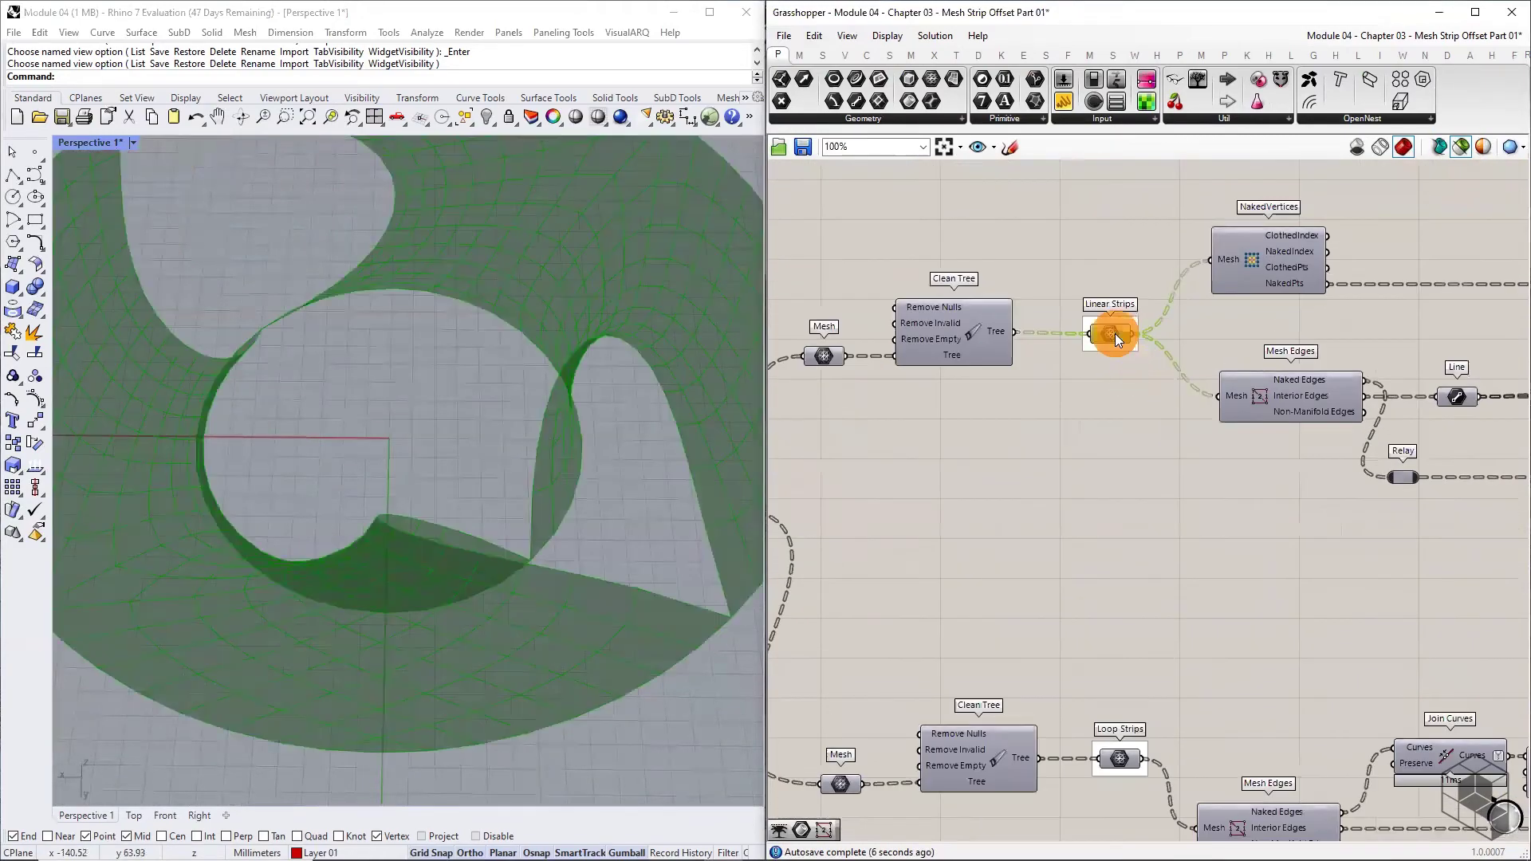
pyautogui.click(1114, 753)
pyautogui.scroll(-2, 507, 655)
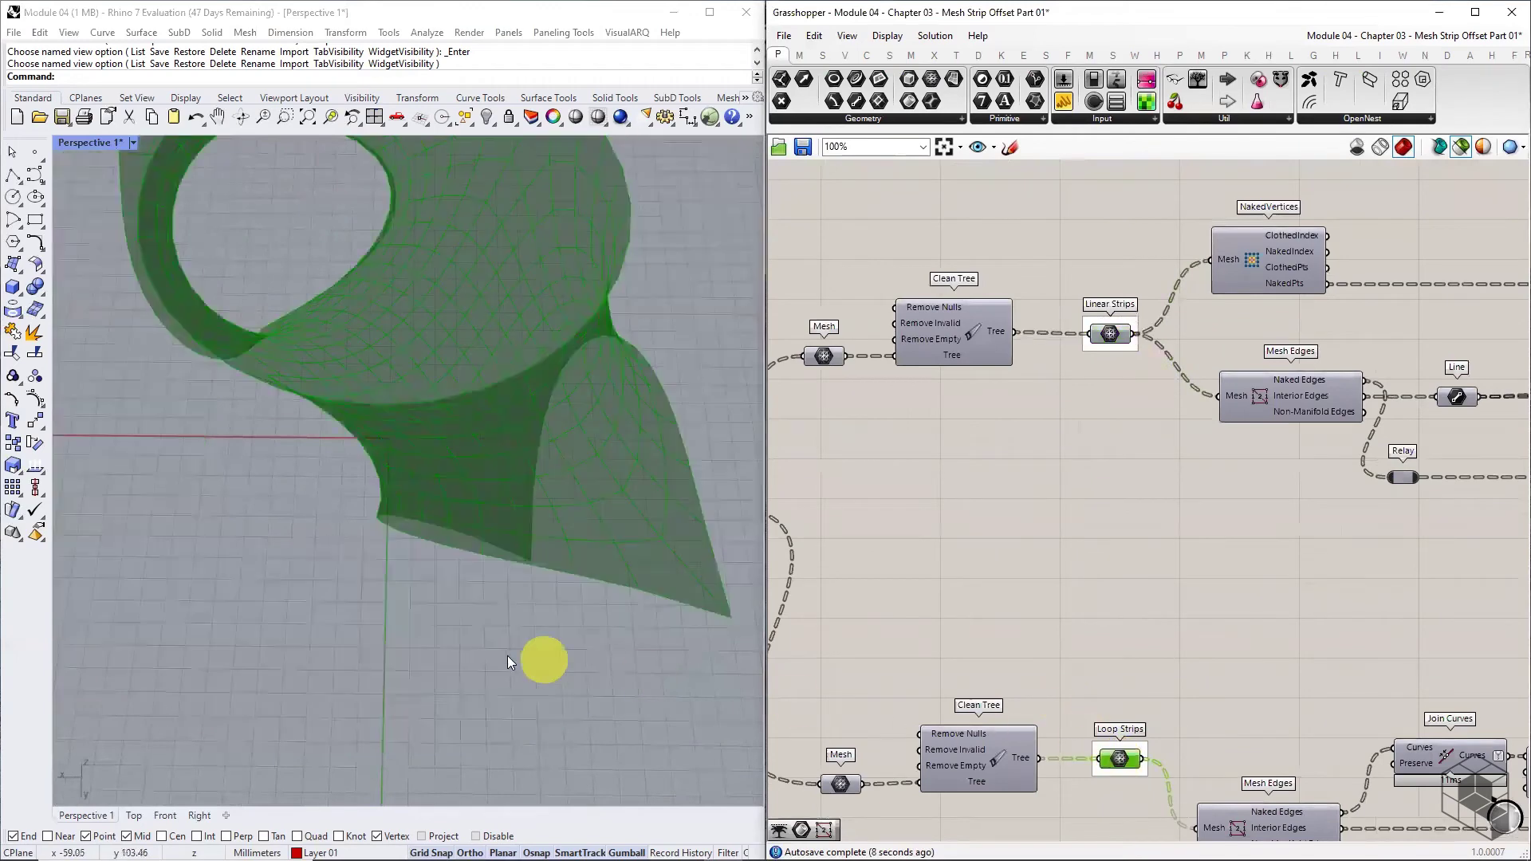
pyautogui.moveTo(507, 650); pyautogui.dragTo(574, 511, button='right')
pyautogui.click(1110, 332)
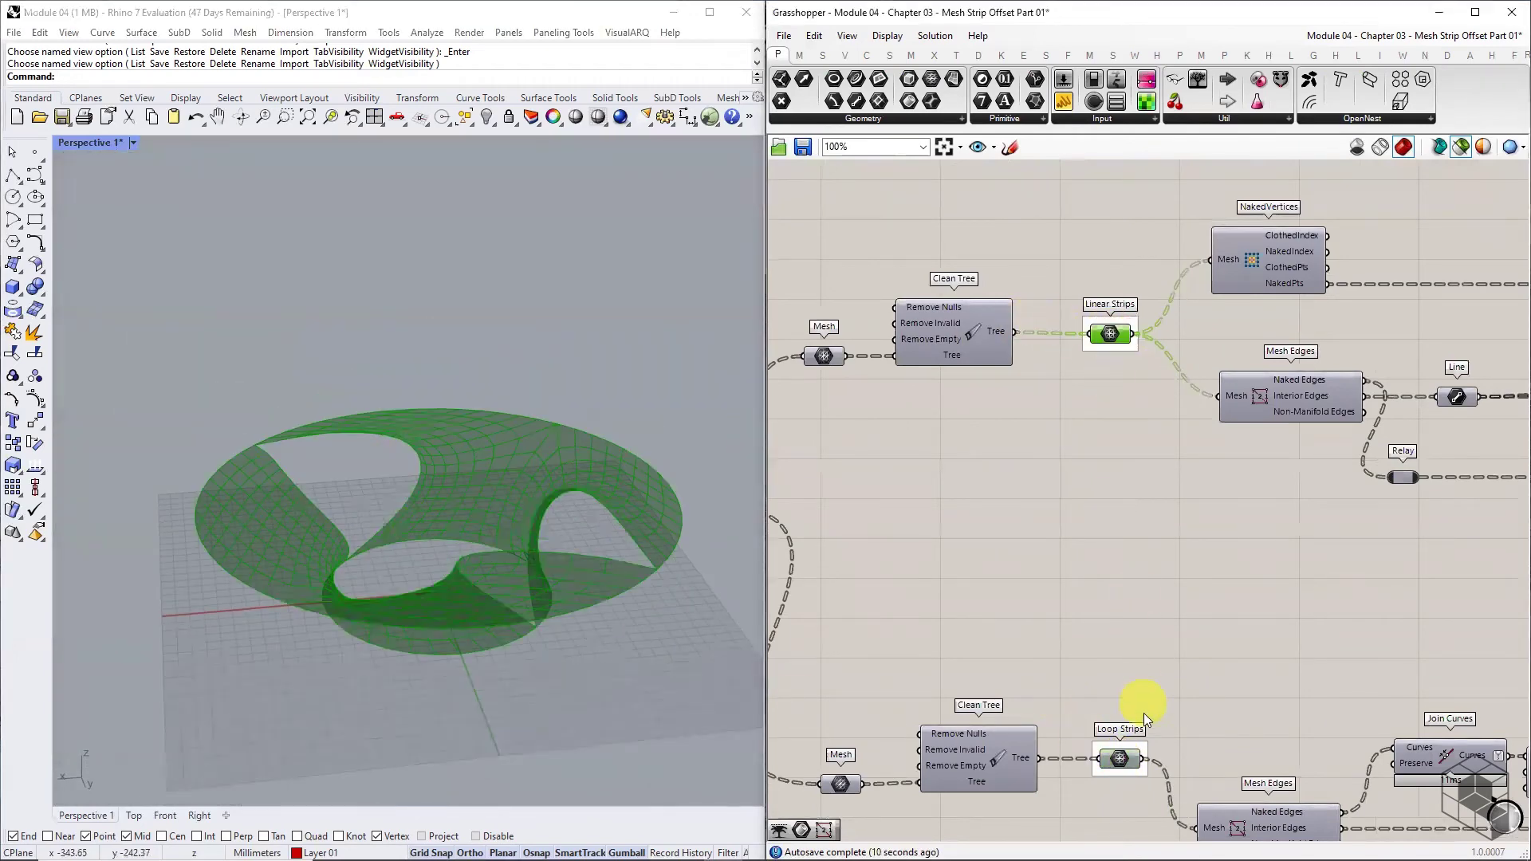
pyautogui.click(1120, 757)
# - Examine the Loft Curves parameter of the linear strips for the weft input
pyautogui.moveTo(1475, 579); pyautogui.dragTo(964, 515, button='right')
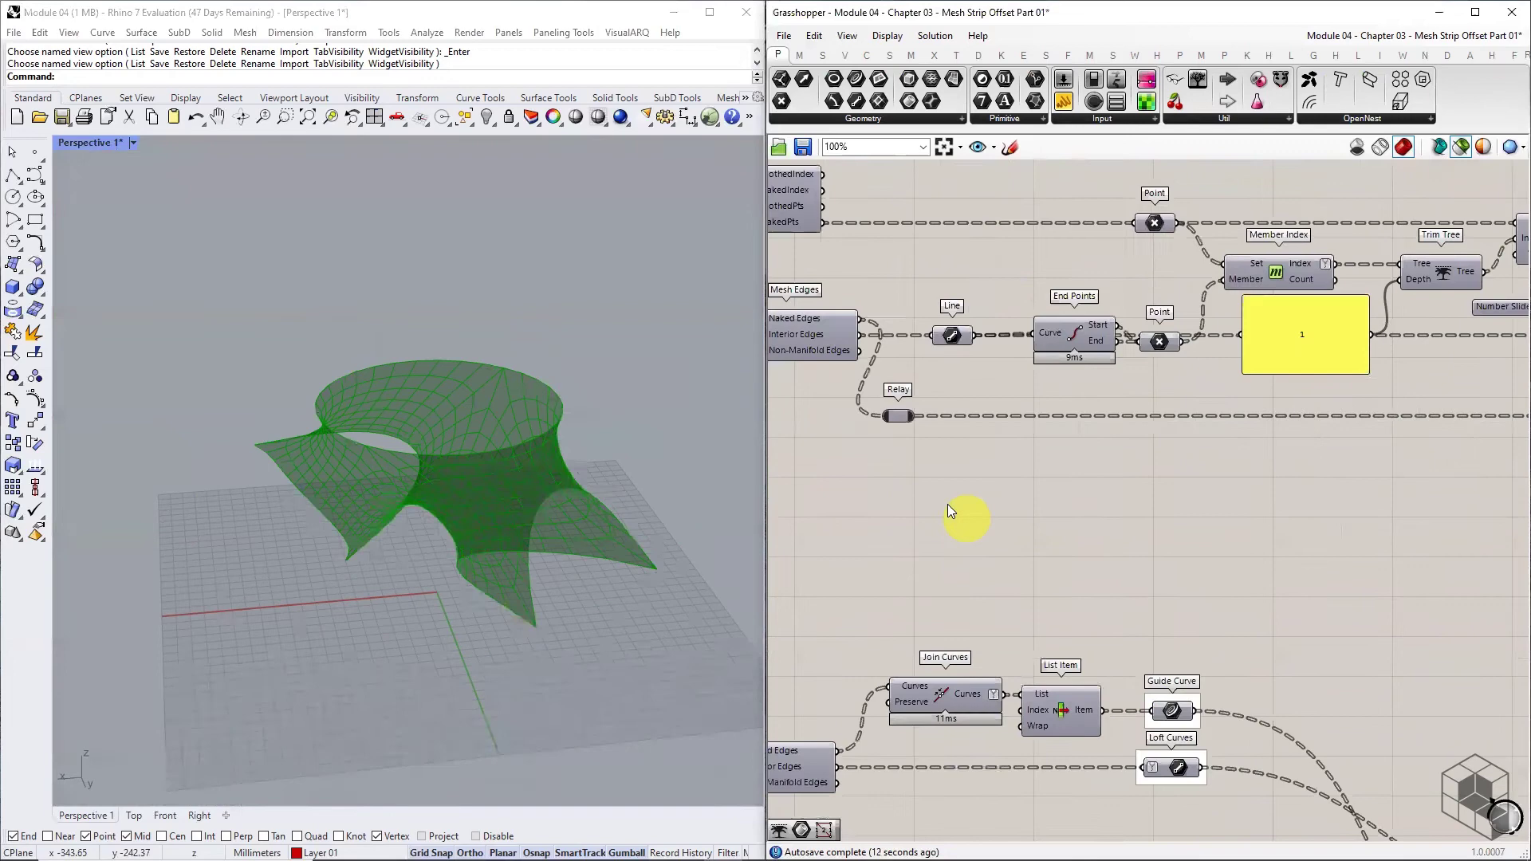
pyautogui.scroll(-6, 948, 504)
pyautogui.moveTo(1296, 480); pyautogui.dragTo(931, 480, button='right')
pyautogui.scroll(7, 1149, 416)
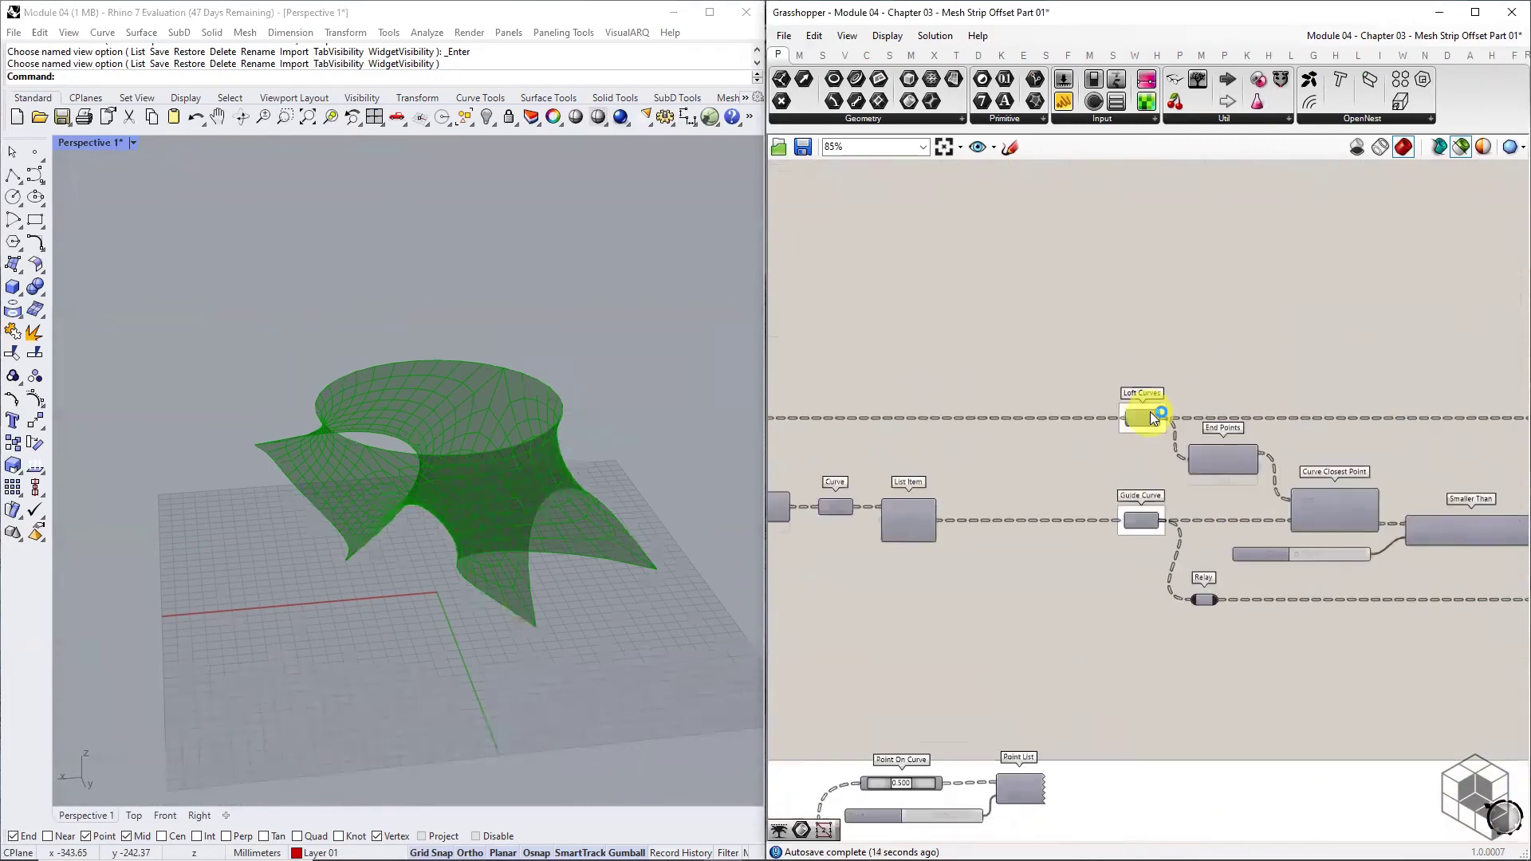
pyautogui.click(1132, 421)
pyautogui.moveTo(693, 524); pyautogui.dragTo(622, 547, button='right')
pyautogui.moveTo(1348, 556); pyautogui.dragTo(1053, 530, button='right')
pyautogui.scroll(-4, 1053, 530)
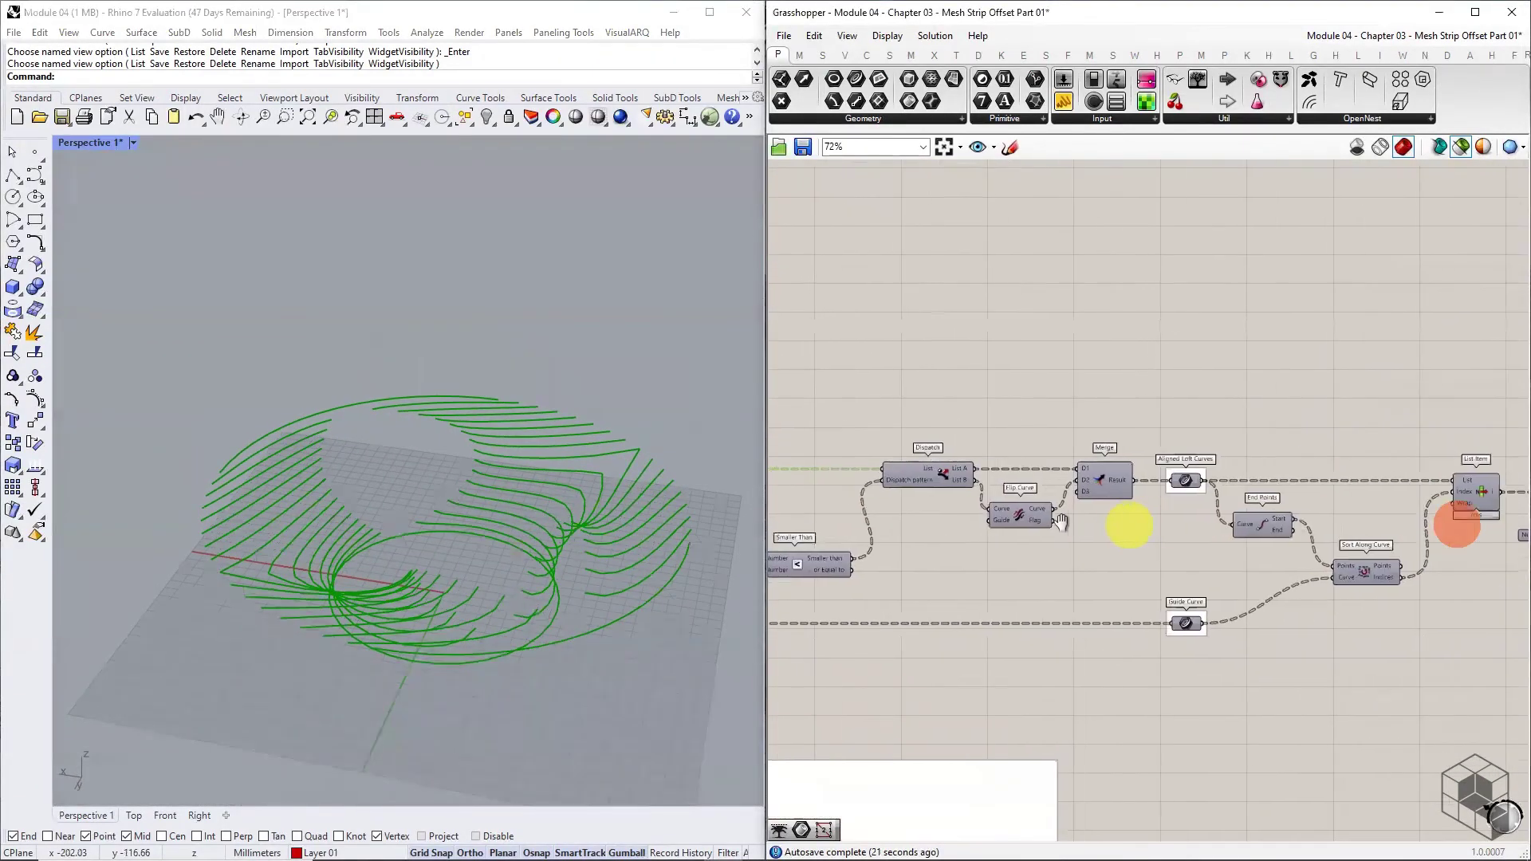
# - Inspect the order of the Sorted Aligned Loft Curves by temporarily previewing the Point List numbers, with that preview turned off at the end
pyautogui.moveTo(1459, 523); pyautogui.dragTo(1217, 536, button='right')
pyautogui.scroll(3, 1171, 502)
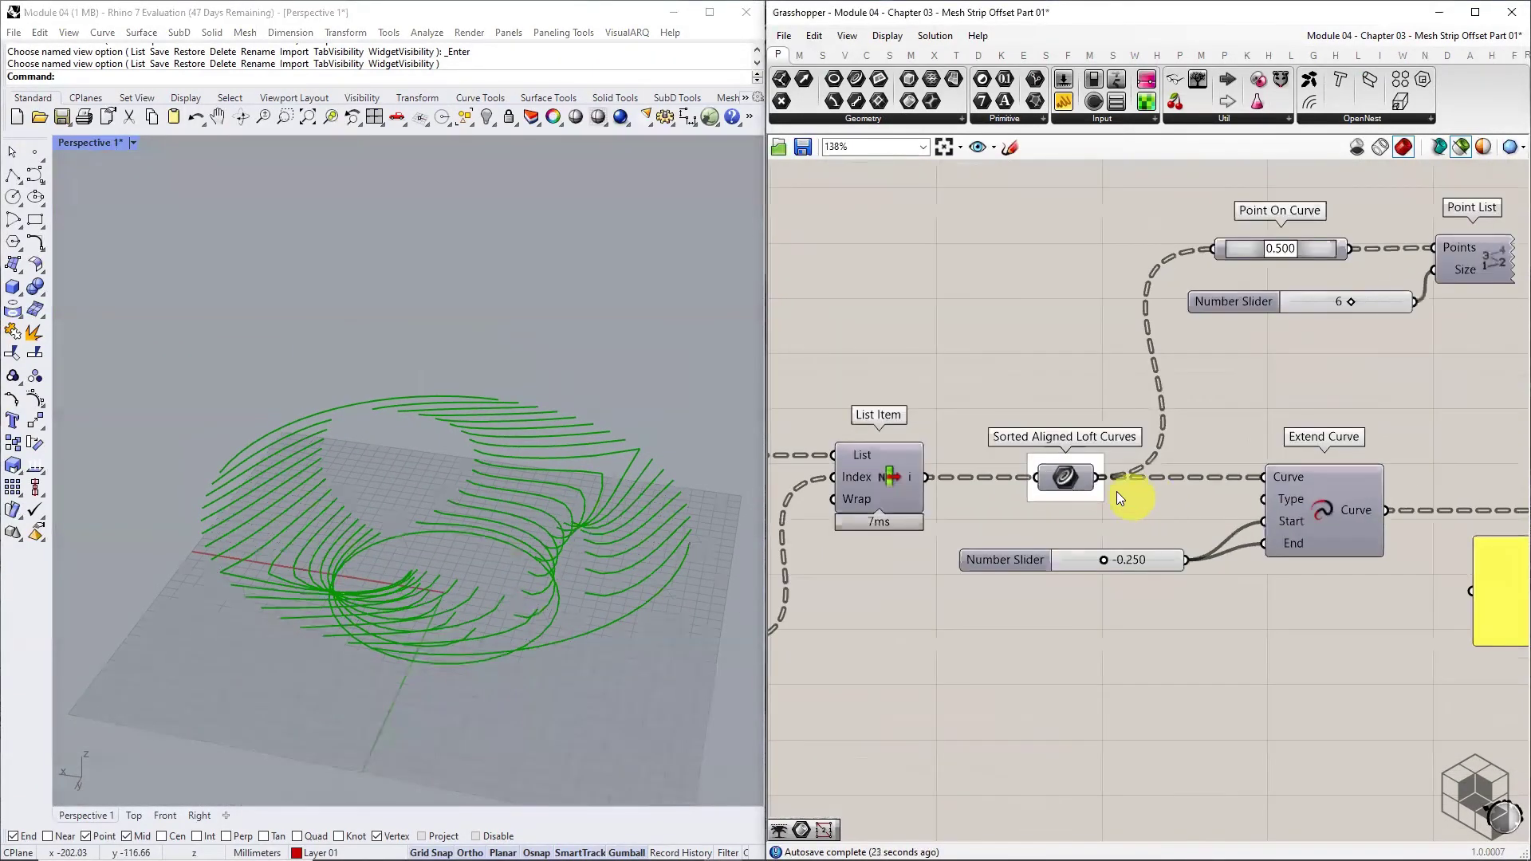
pyautogui.click(1070, 477)
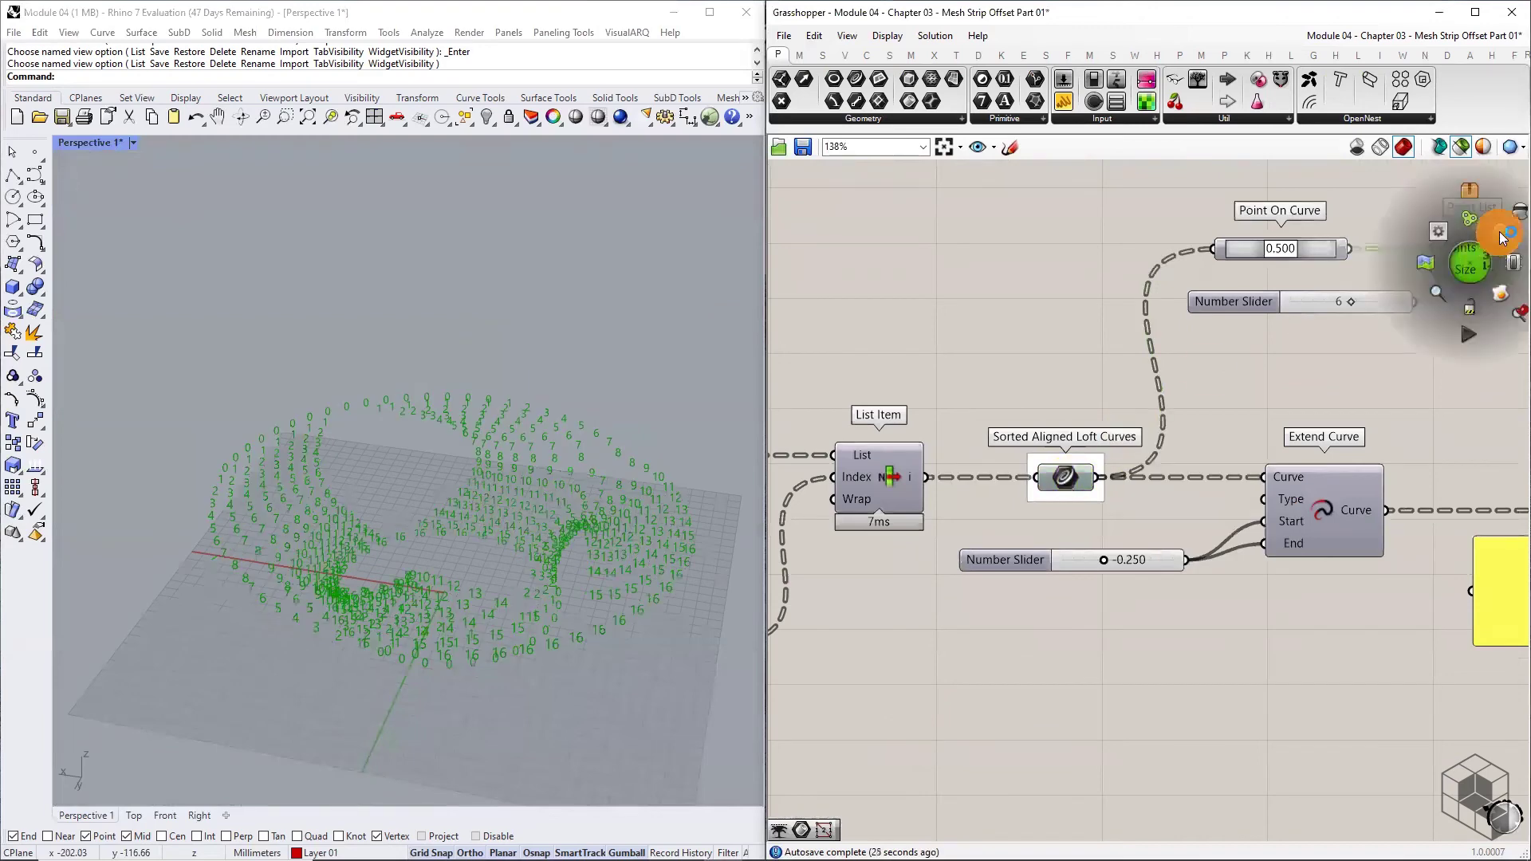
pyautogui.click(1491, 243)
pyautogui.keyDown('shift'); pyautogui.click(1070, 477); pyautogui.keyUp('shift')
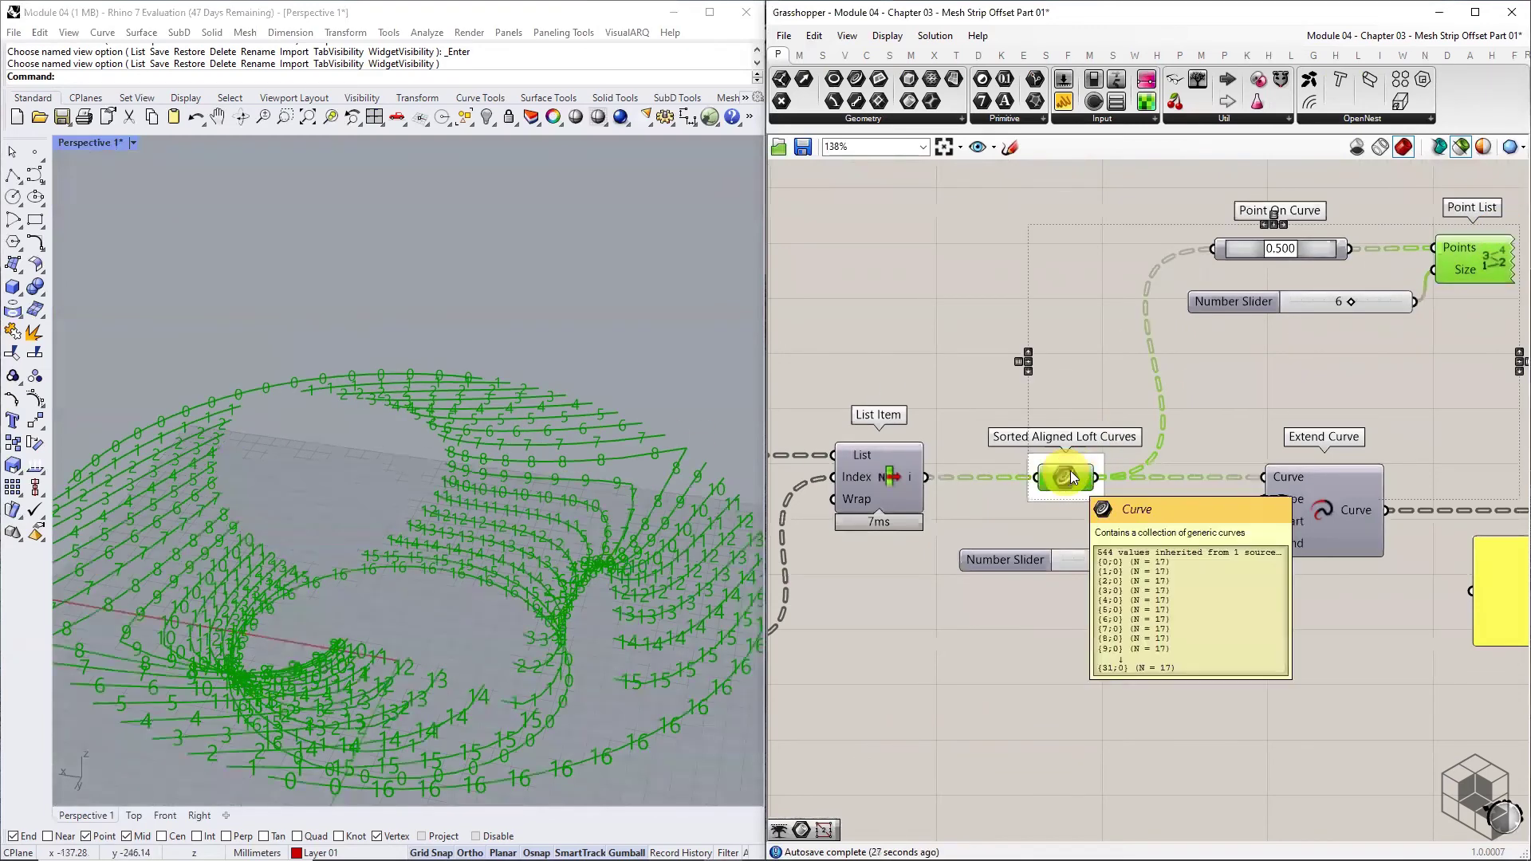
pyautogui.click(1449, 332)
pyautogui.click(1467, 257)
pyautogui.middleClick(1466, 257)
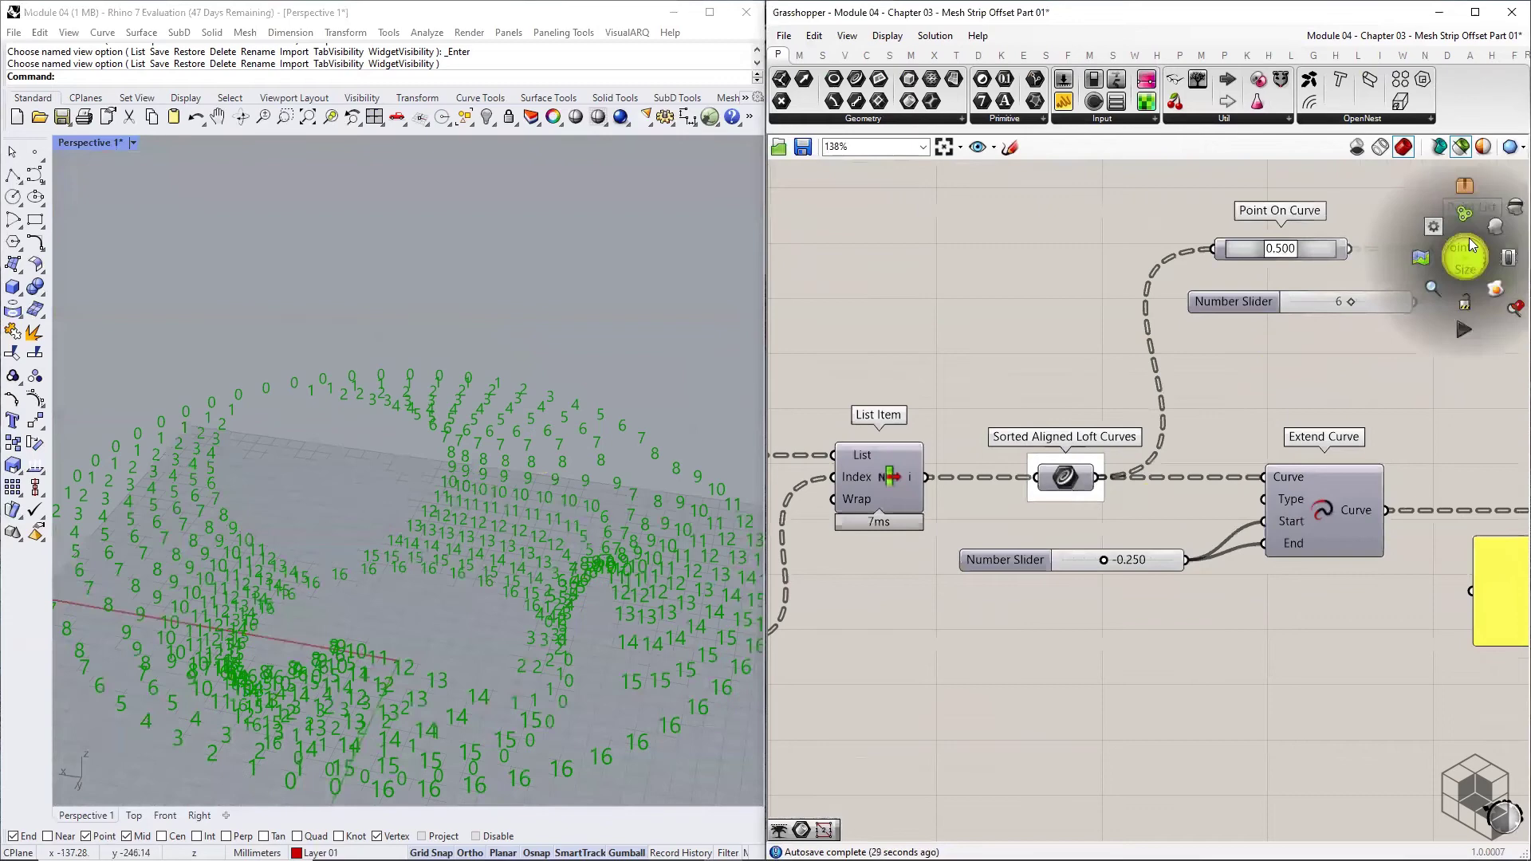
pyautogui.click(1502, 199)
pyautogui.click(1311, 389)
# - Examine the Shortened Loft Curves of the linear strips up close for gaps between neighbouring curves
pyautogui.moveTo(1395, 423); pyautogui.dragTo(1101, 464, button='right')
pyautogui.scroll(-3, 1077, 417)
pyautogui.scroll(4, 1145, 444)
pyautogui.click(1073, 470)
pyautogui.scroll(6, 485, 429)
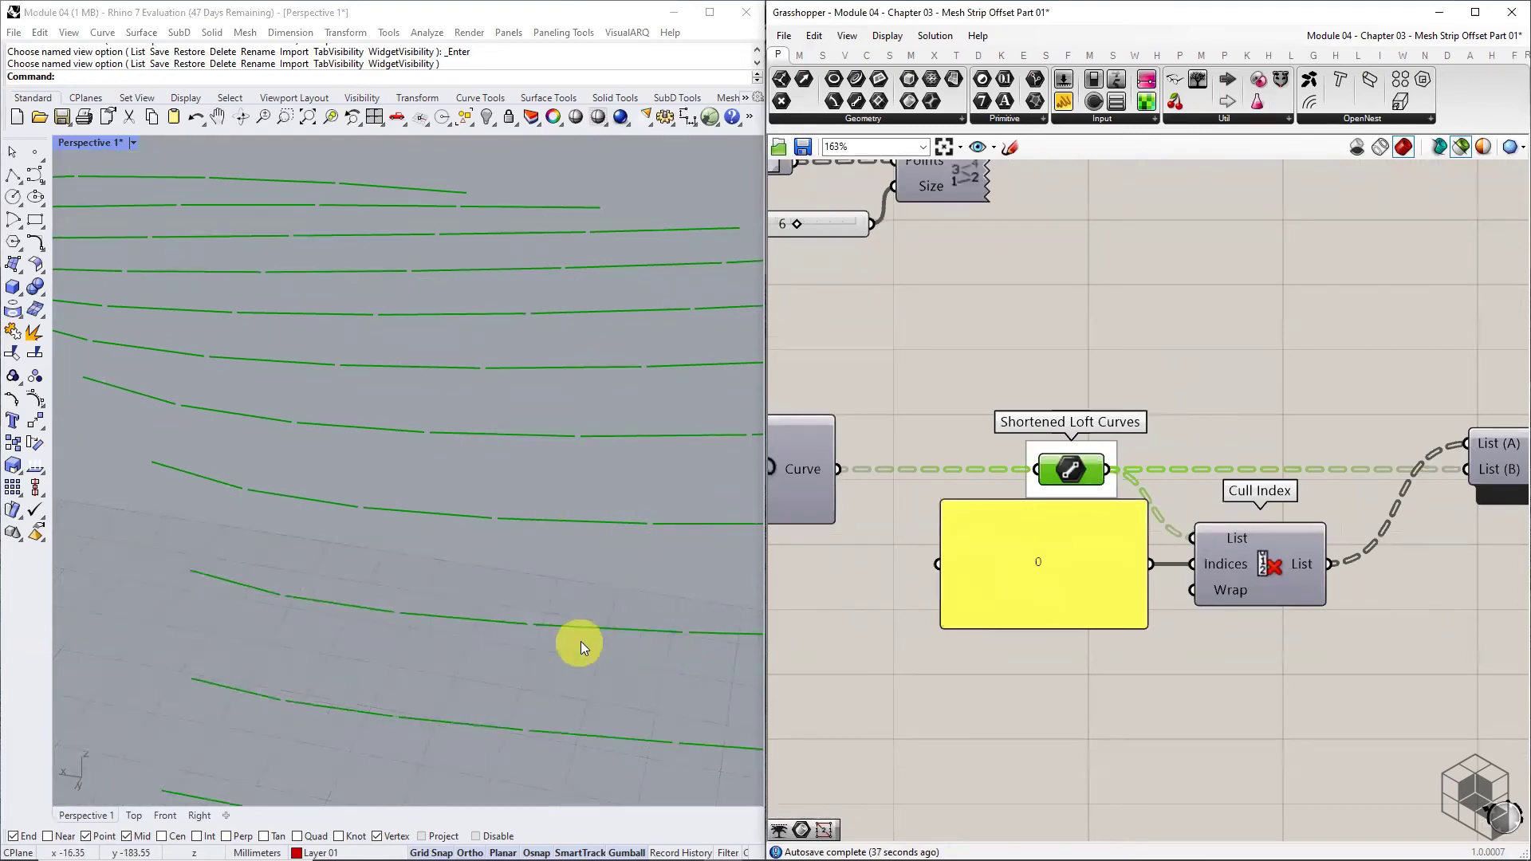
pyautogui.scroll(-3, 981, 550)
pyautogui.moveTo(1303, 570); pyautogui.dragTo(994, 512, button='right')
pyautogui.scroll(3, 994, 512)
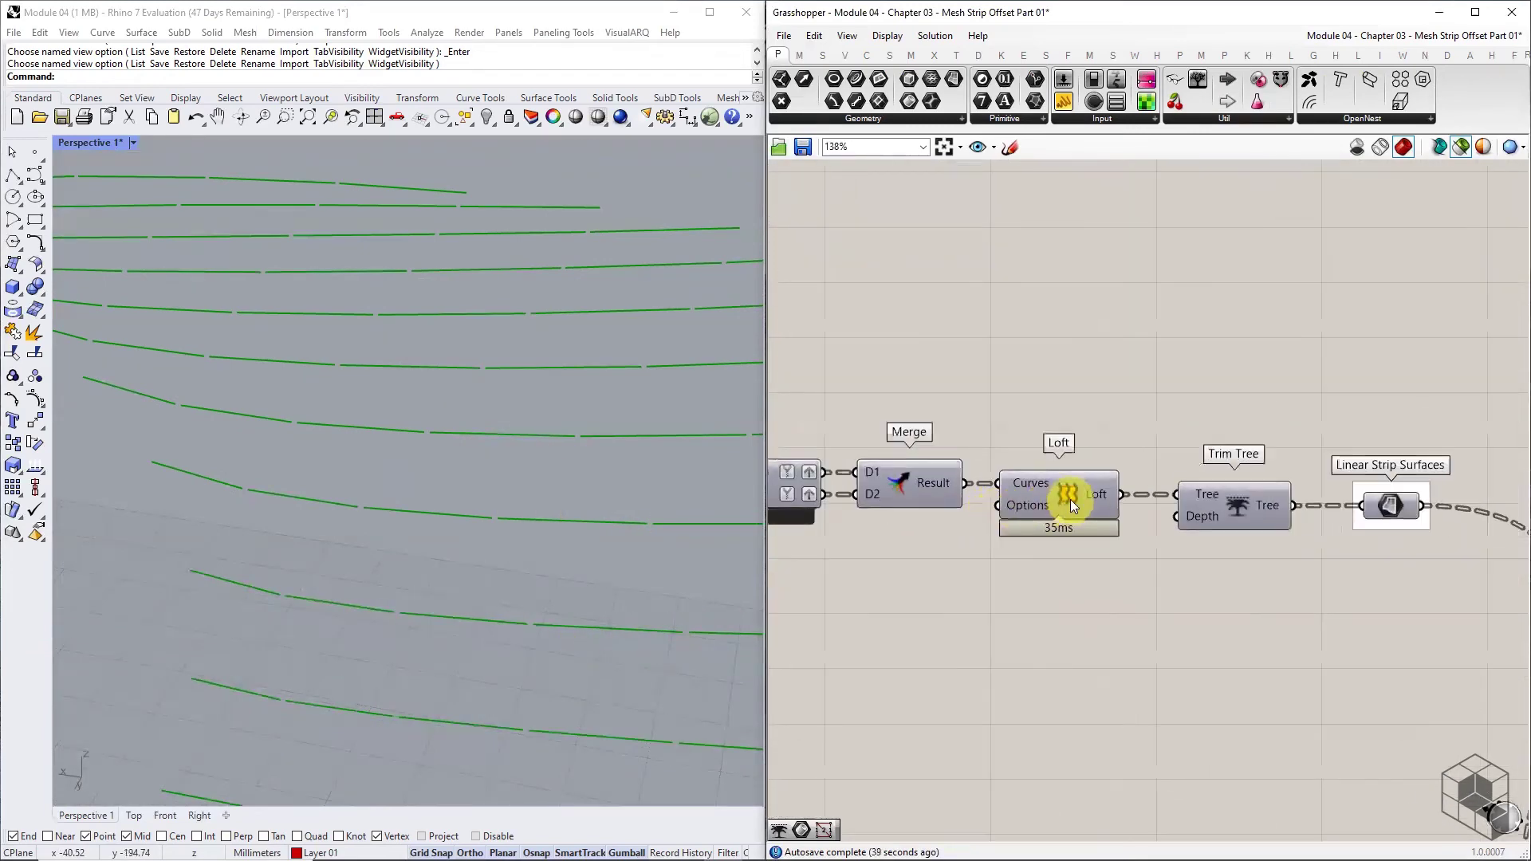
# - Inspect the Loft surfaces of the linear weft strips and the combined result of the final Merge
pyautogui.click(1070, 499)
pyautogui.scroll(-5, 455, 403)
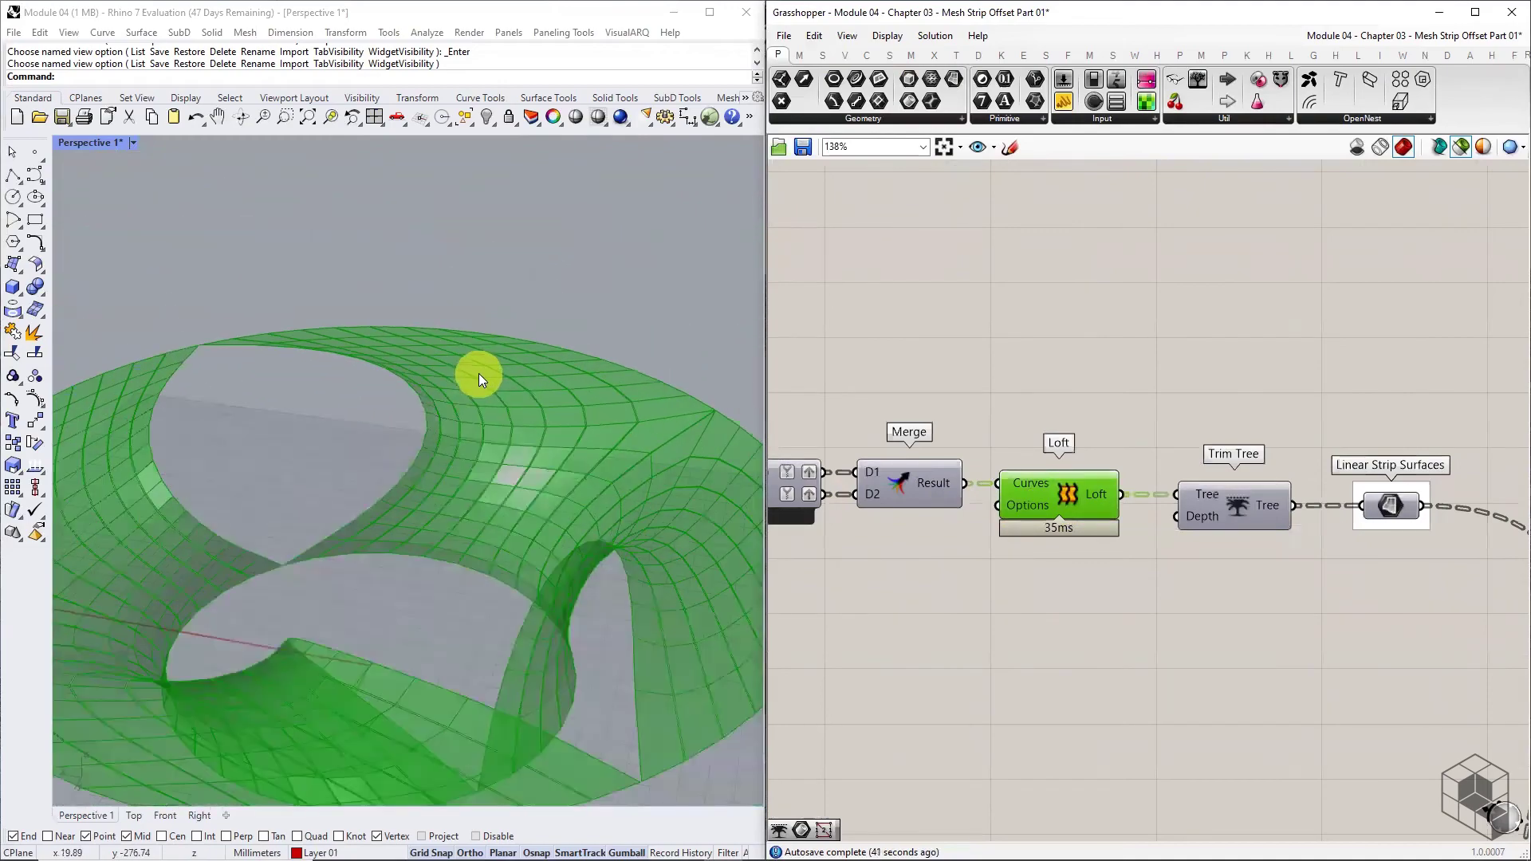
pyautogui.moveTo(598, 518); pyautogui.dragTo(523, 492, button='right')
pyautogui.scroll(-3, 521, 496)
pyautogui.moveTo(471, 589); pyautogui.dragTo(633, 555, button='right')
pyautogui.moveTo(1433, 548); pyautogui.dragTo(1079, 474, button='right')
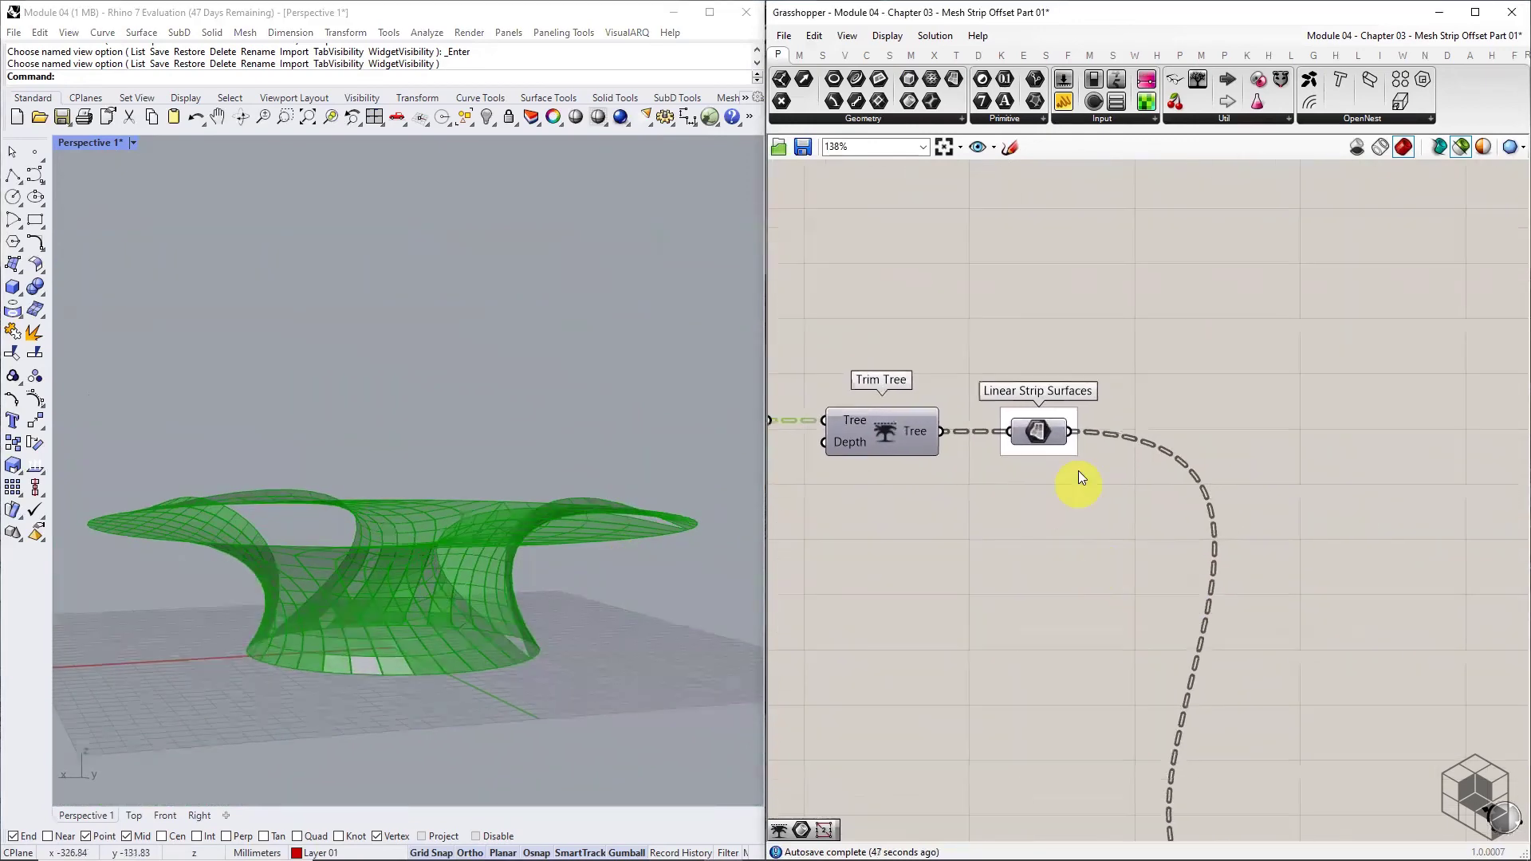
pyautogui.scroll(-4, 1117, 518)
pyautogui.moveTo(1203, 593); pyautogui.dragTo(1104, 446, button='right')
pyautogui.scroll(3, 1121, 514)
pyautogui.click(1162, 599)
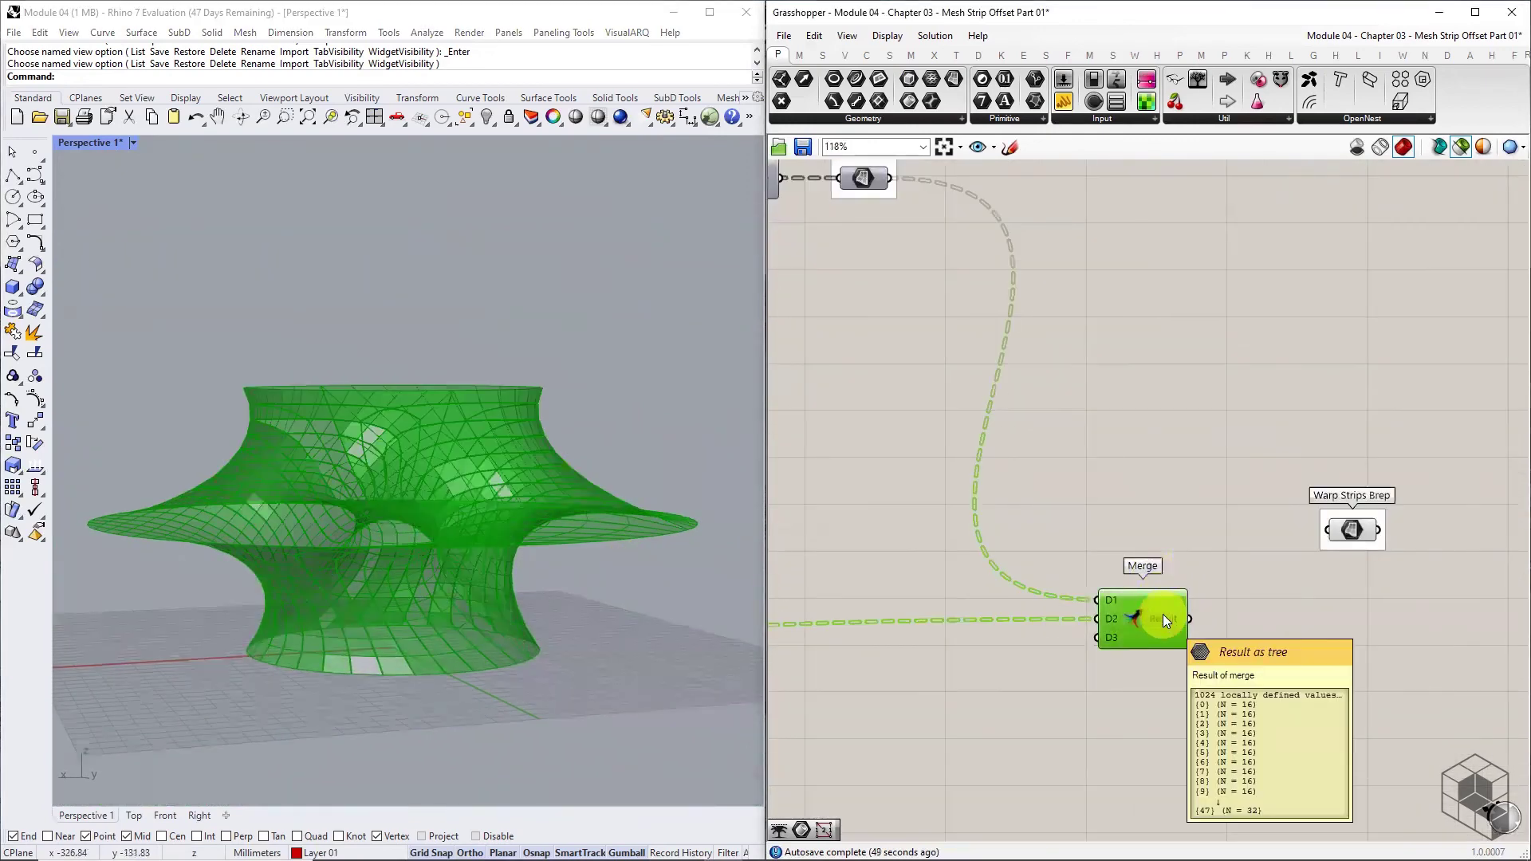
# - Duplicate the Warp Strips Brep parameter with its group below the original and wire the Merge's result into the copy
pyautogui.moveTo(1388, 457); pyautogui.dragTo(1333, 603)
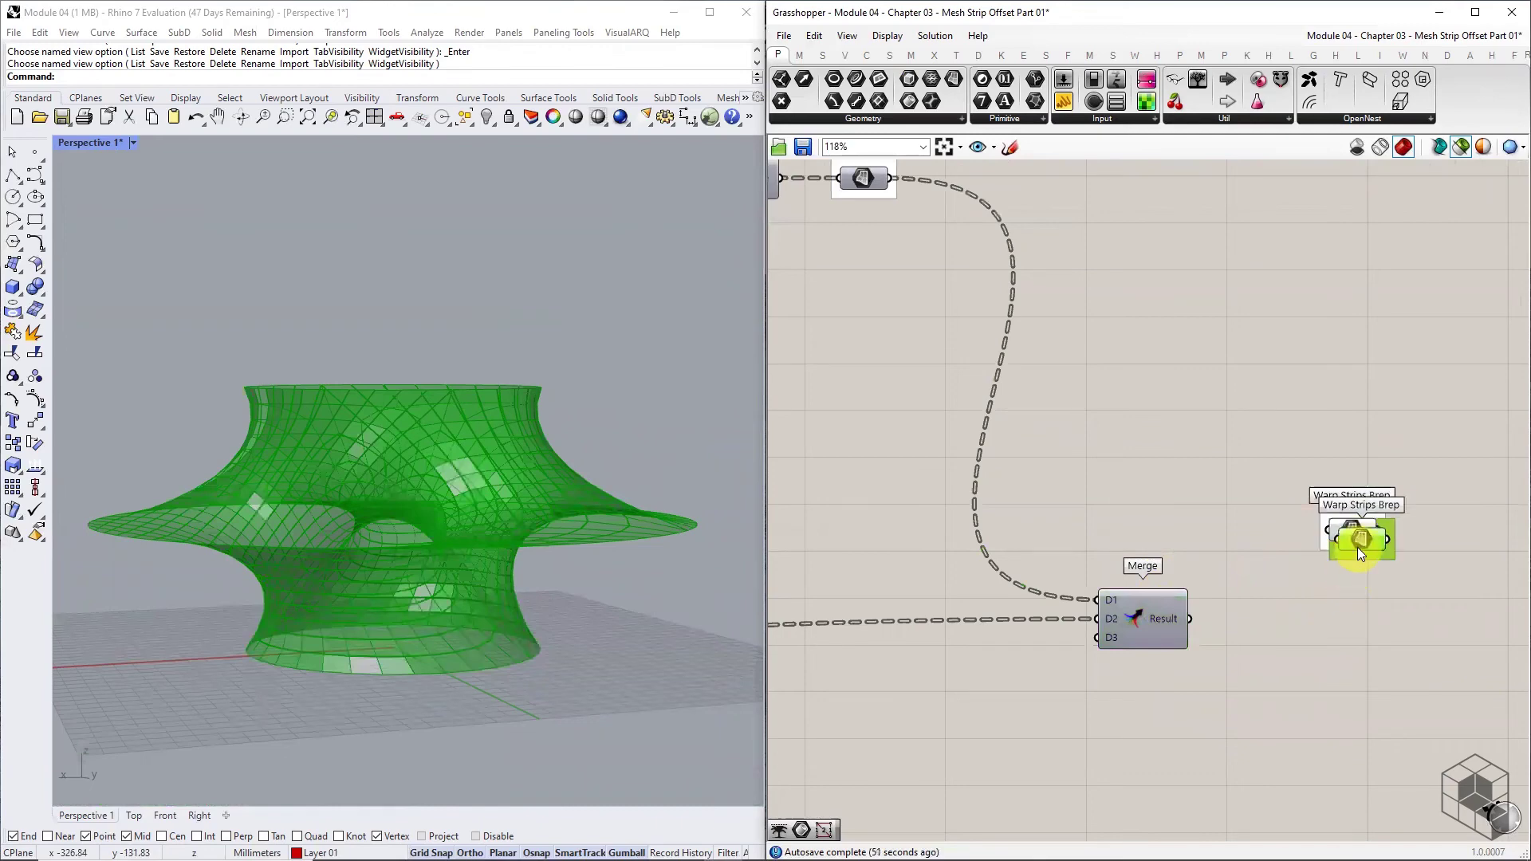
pyautogui.keyDown('alt'); pyautogui.moveTo(1357, 547); pyautogui.dragTo(1359, 683); pyautogui.keyUp('alt')
pyautogui.moveTo(1271, 653); pyautogui.dragTo(1389, 673)
# - Rename the copied group as Weft Strips Brep and internalise the data of its Surface parameter
pyautogui.rightClick(1348, 671)
pyautogui.click(1401, 672)
pyautogui.write('eft Strips Brep')
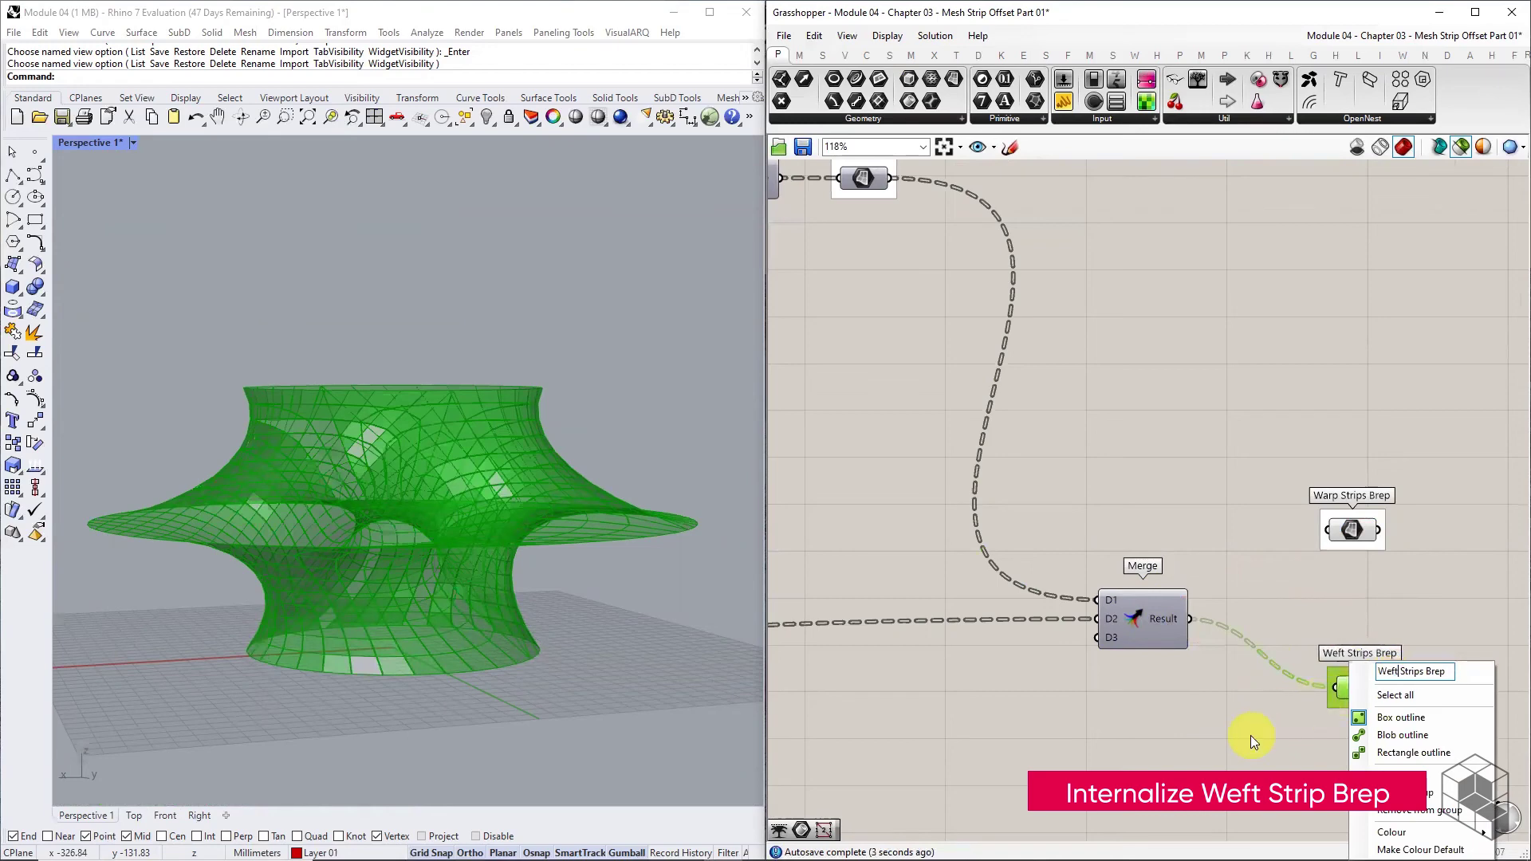
pyautogui.click(1250, 735)
pyautogui.rightClick(1348, 688)
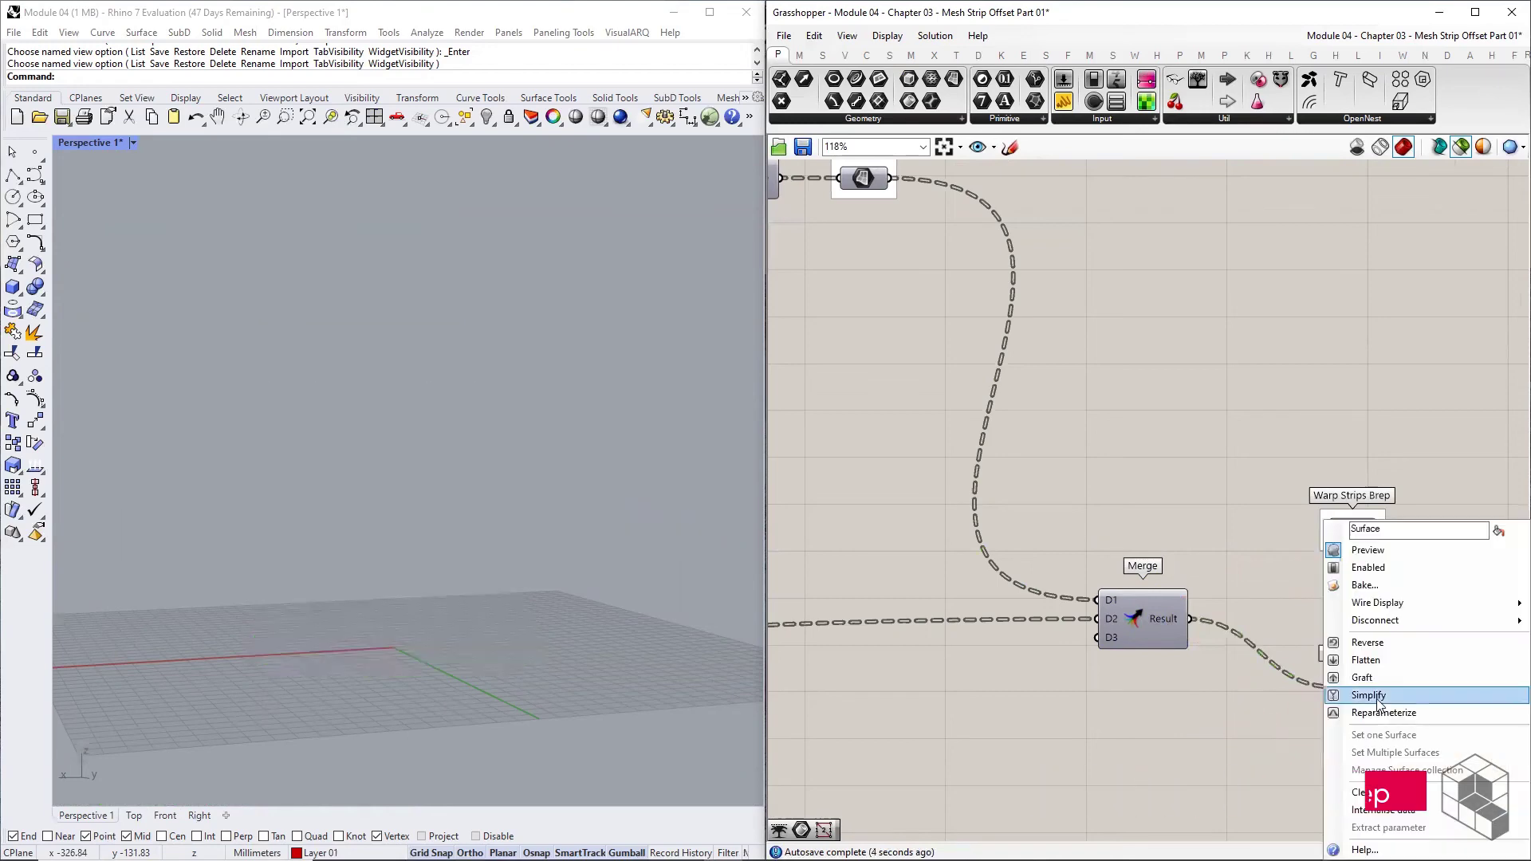
pyautogui.click(1388, 810)
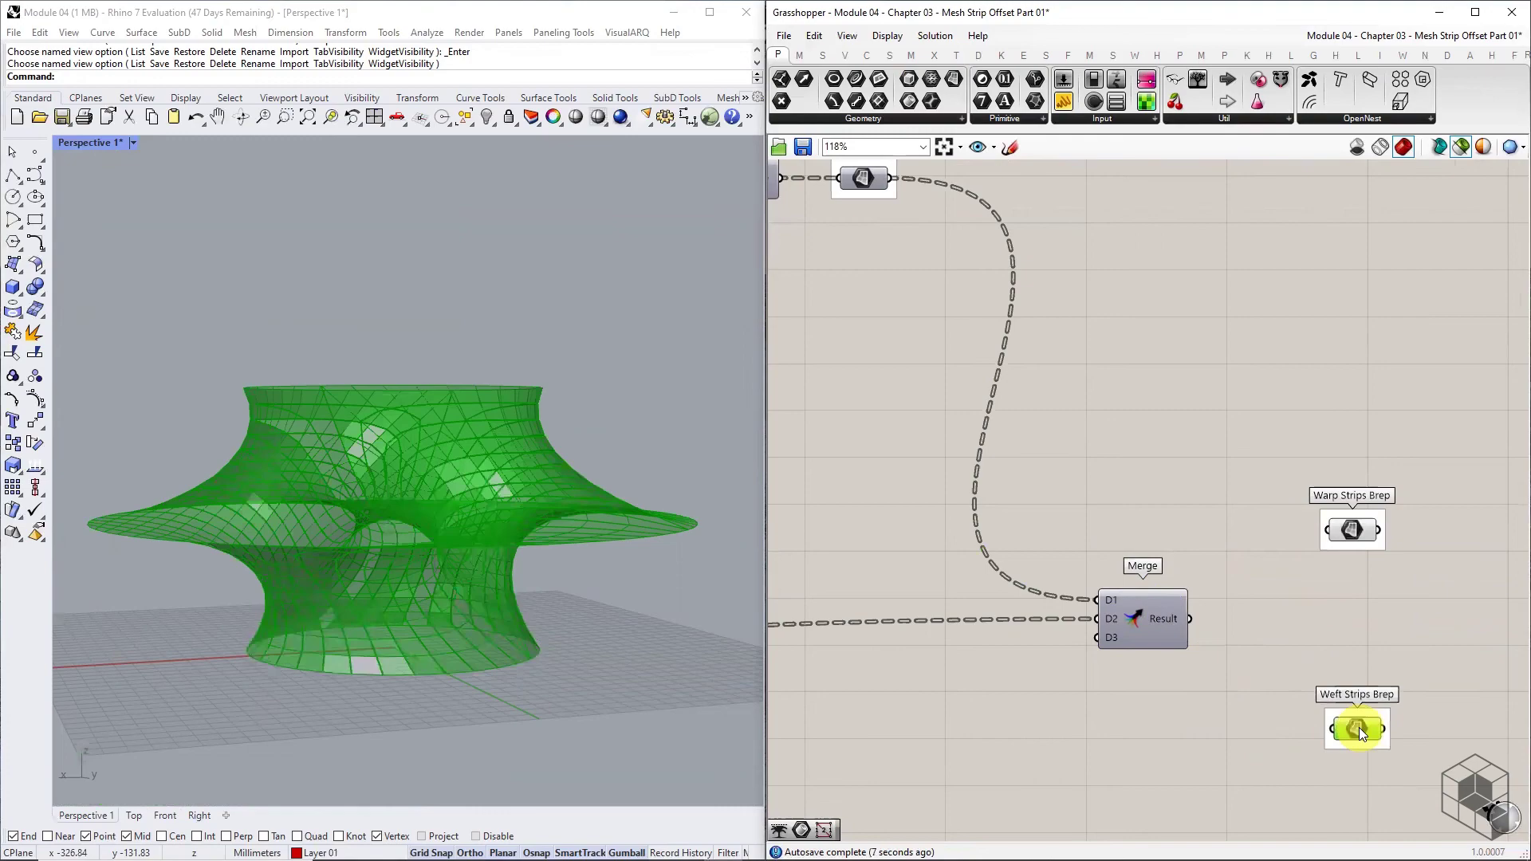
# - Compare the internalised Warp Strips Brep and Weft Strips Brep surfaces by previewing them in turn
pyautogui.moveTo(538, 547); pyautogui.dragTo(478, 527, button='right')
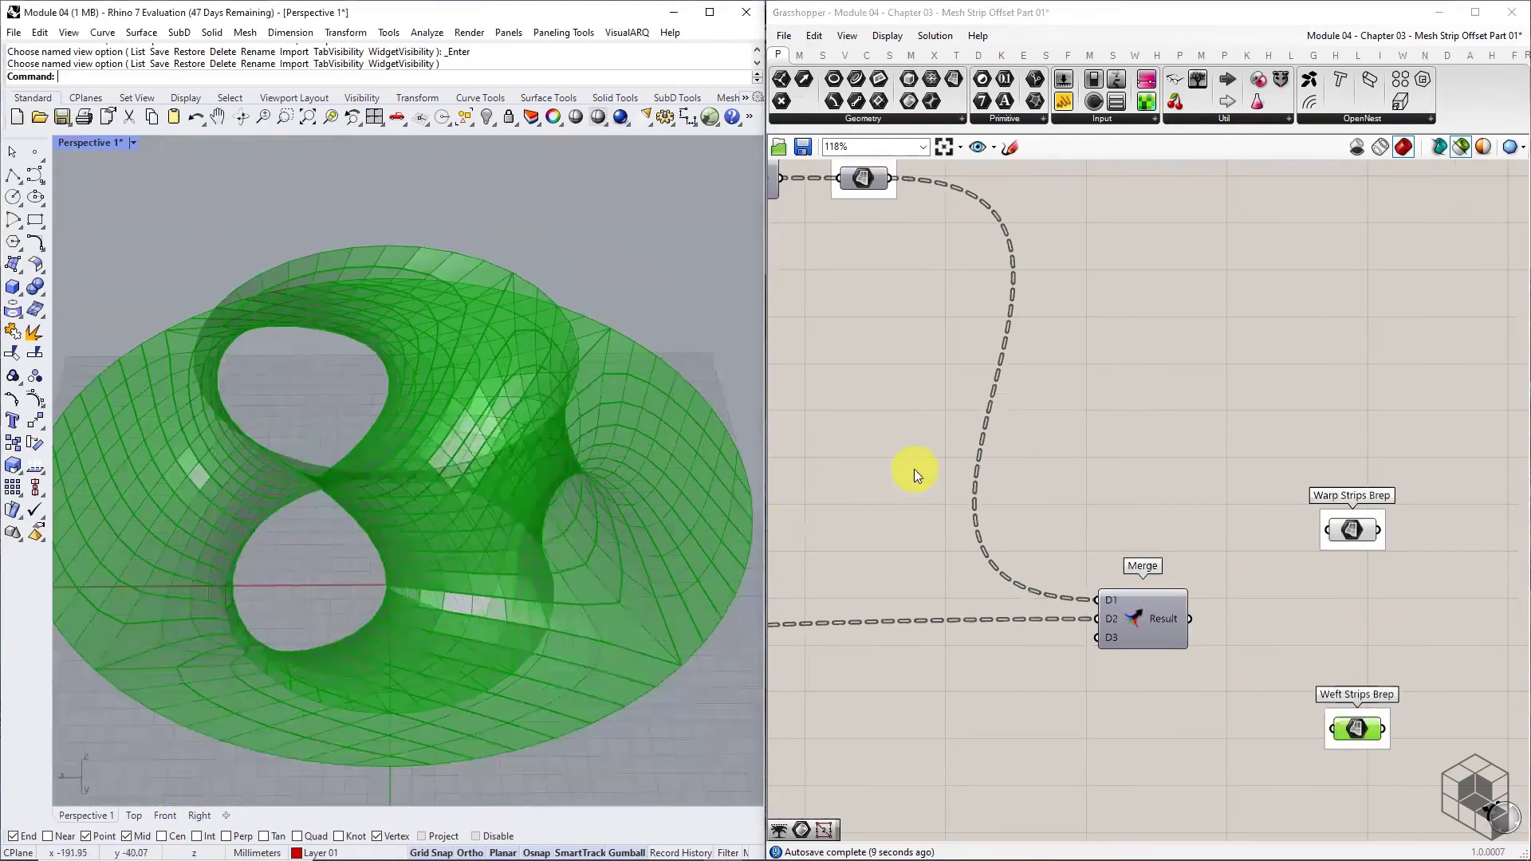
pyautogui.click(1077, 470)
pyautogui.click(1356, 531)
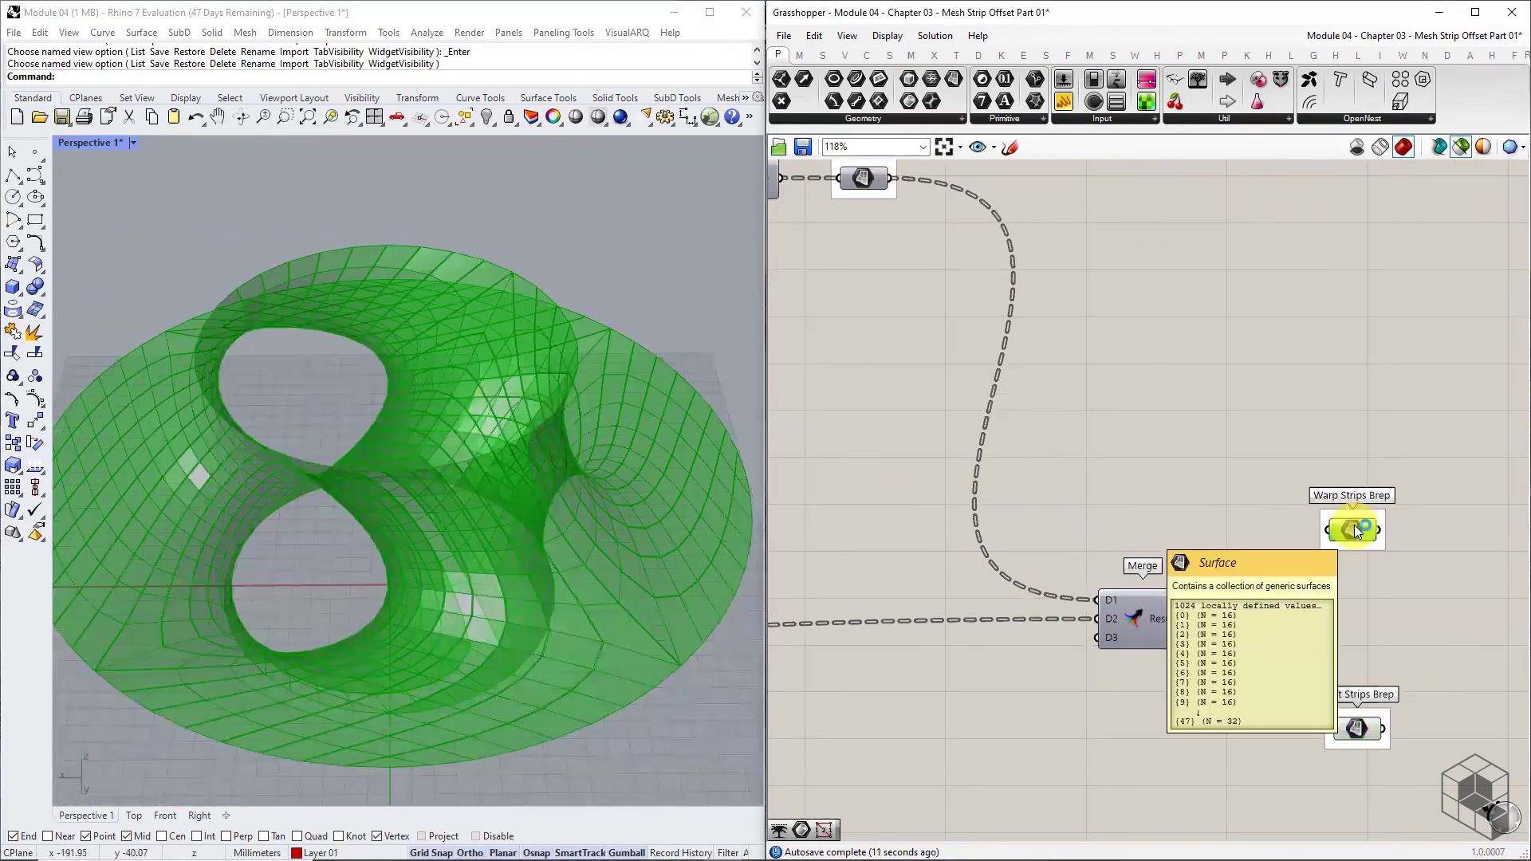
pyautogui.click(1361, 730)
pyautogui.click(1355, 532)
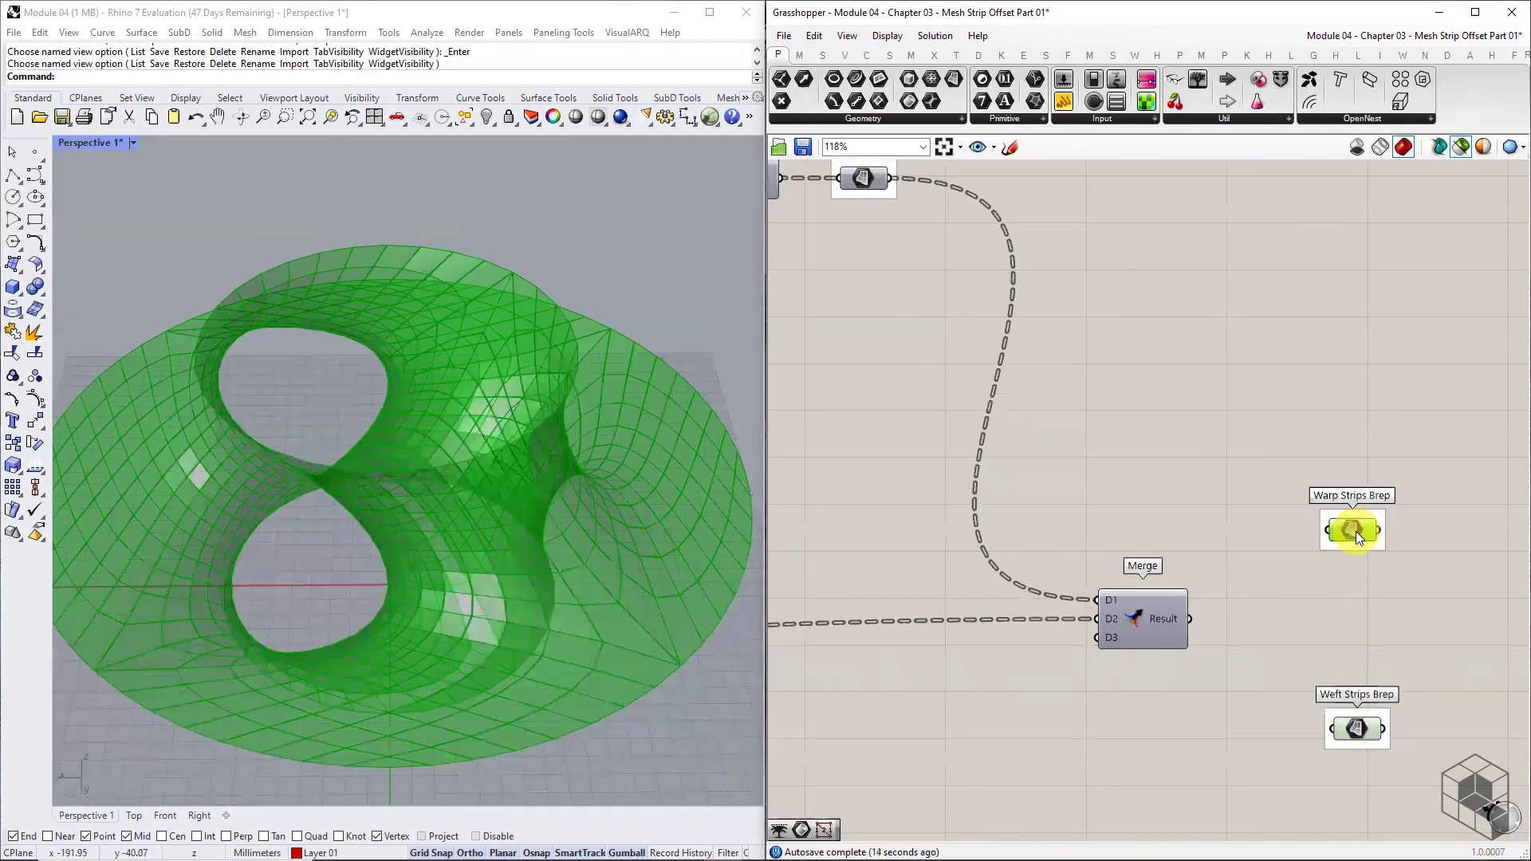
pyautogui.keyDown('shift'); pyautogui.click(1362, 732); pyautogui.keyUp('shift')
pyautogui.click(1361, 732)
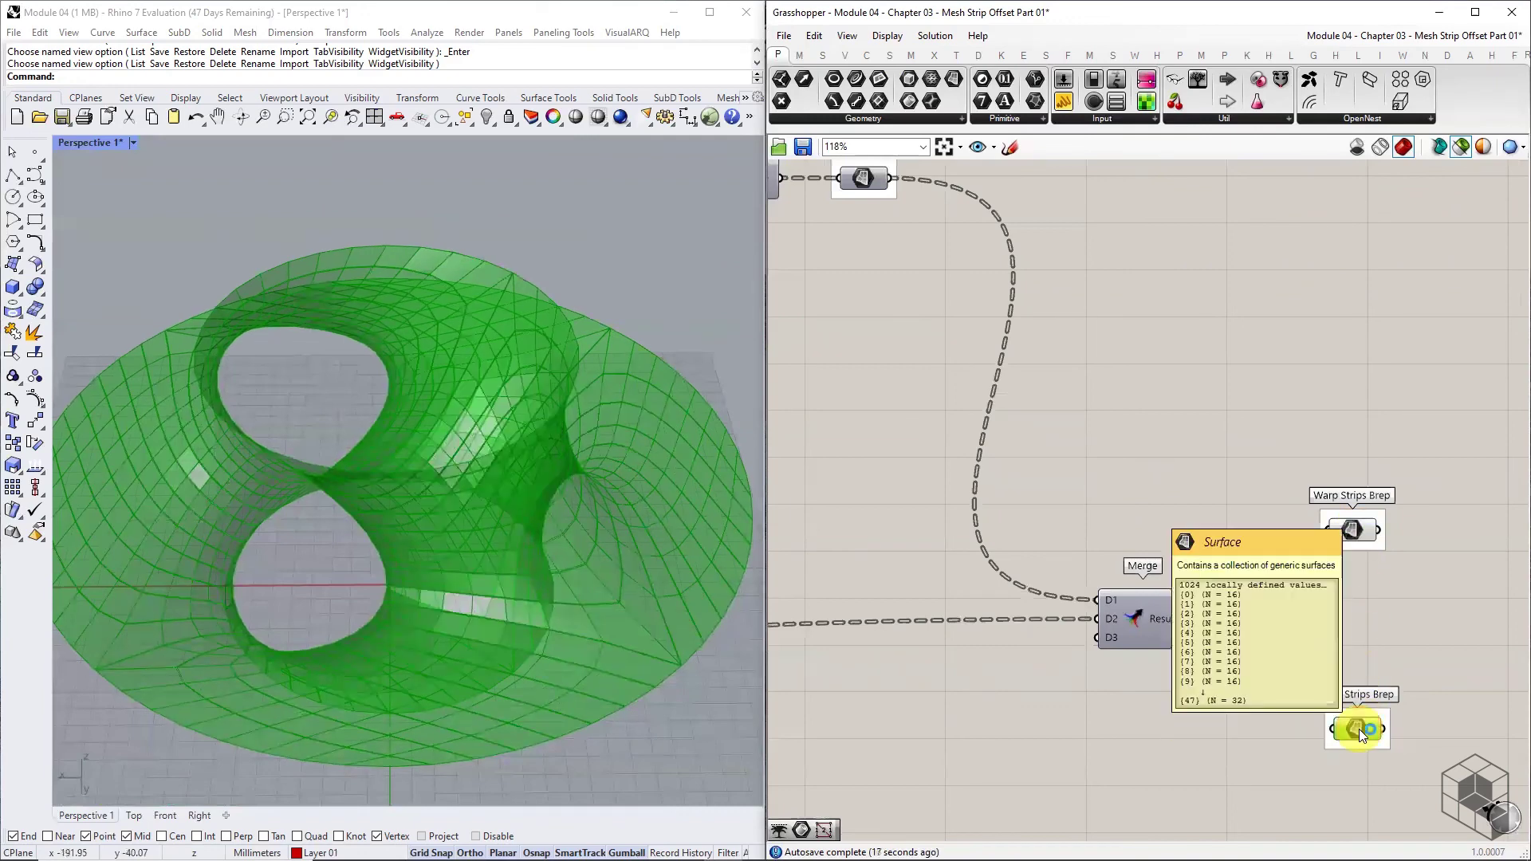
pyautogui.click(1352, 531)
pyautogui.click(1255, 607)
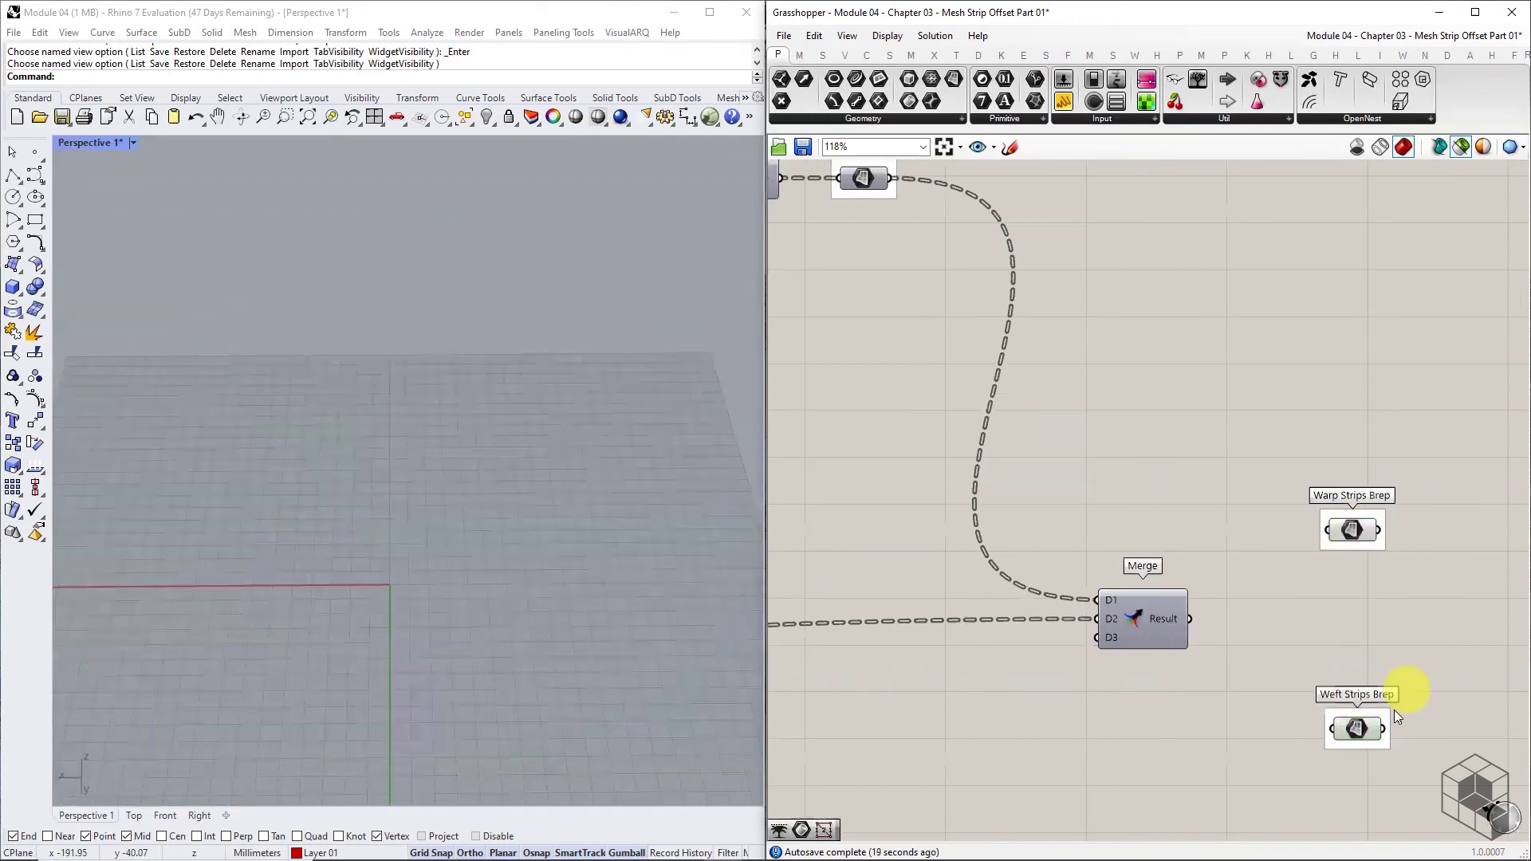
pyautogui.click(1359, 732)
pyautogui.hotkey('ctrl', '2')
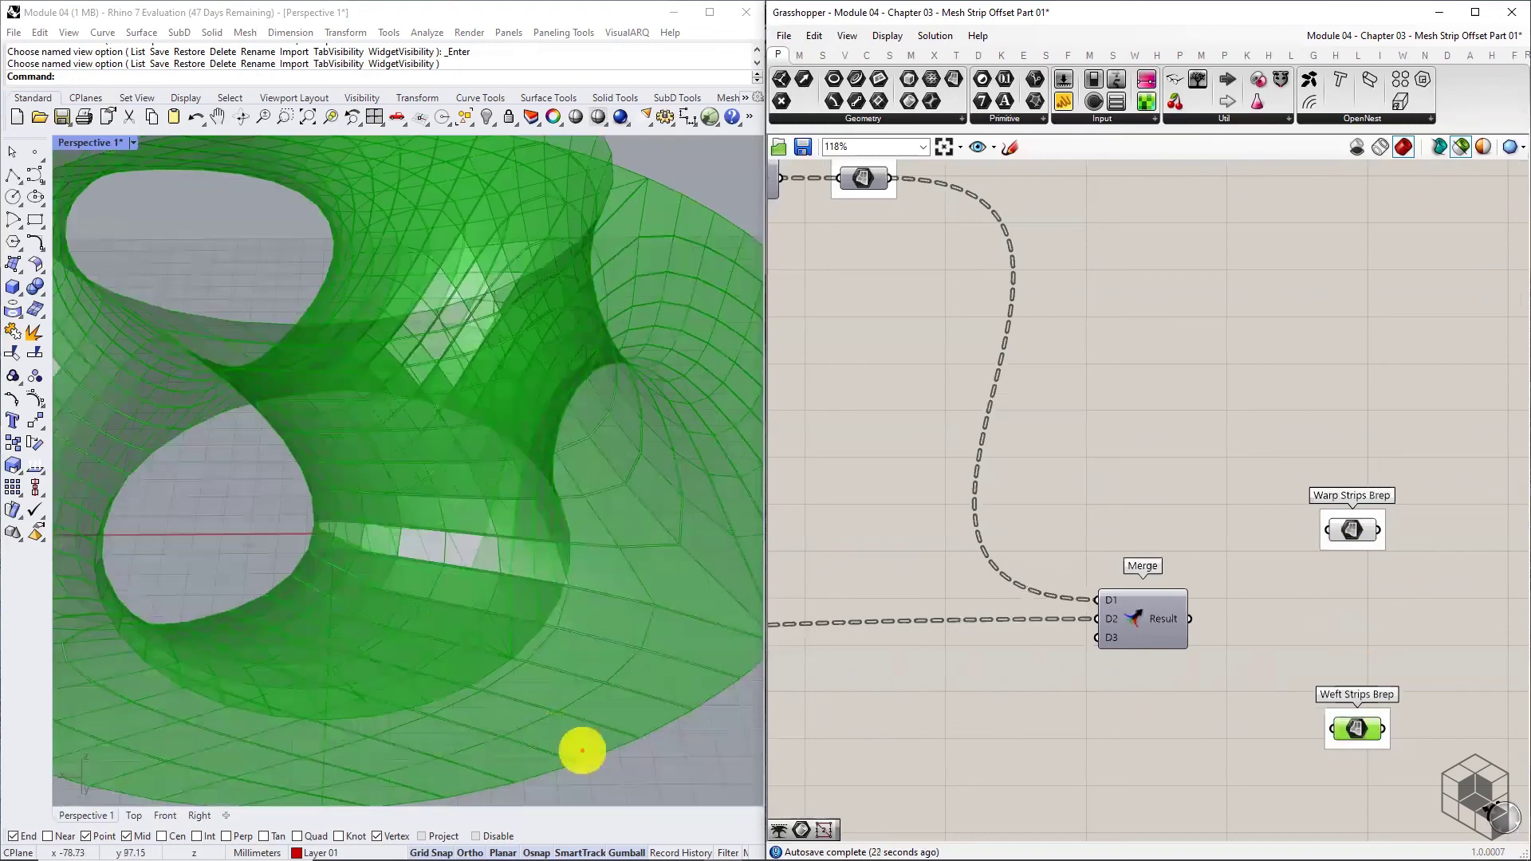